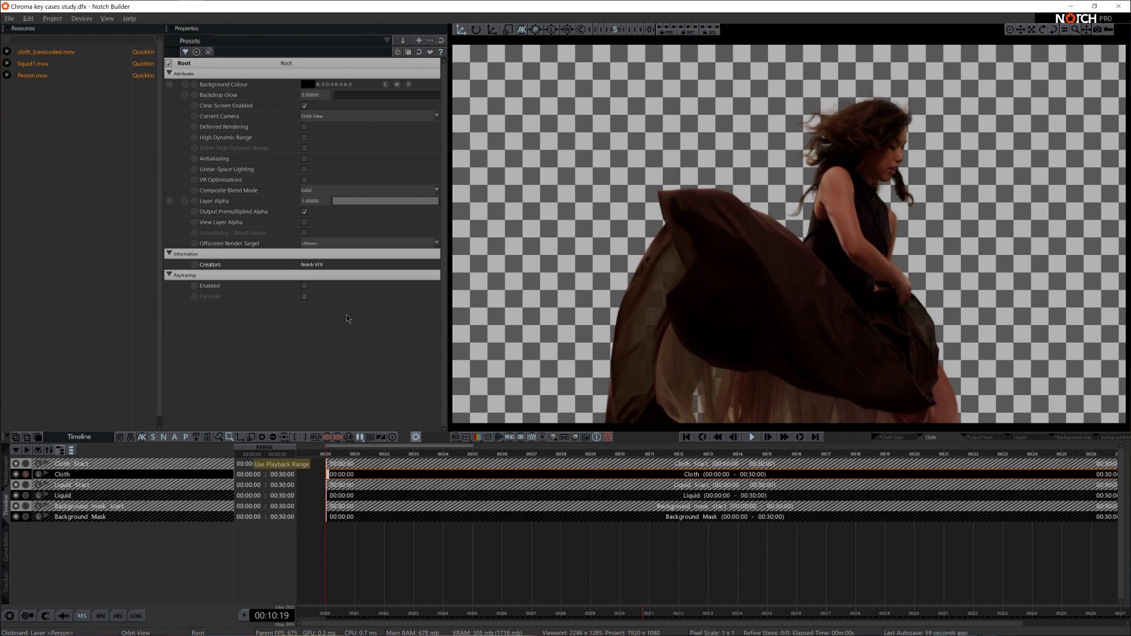
# In the Liquid layer's node graph, preview and play the raw green-screen person footage
pyautogui.click(26, 496)
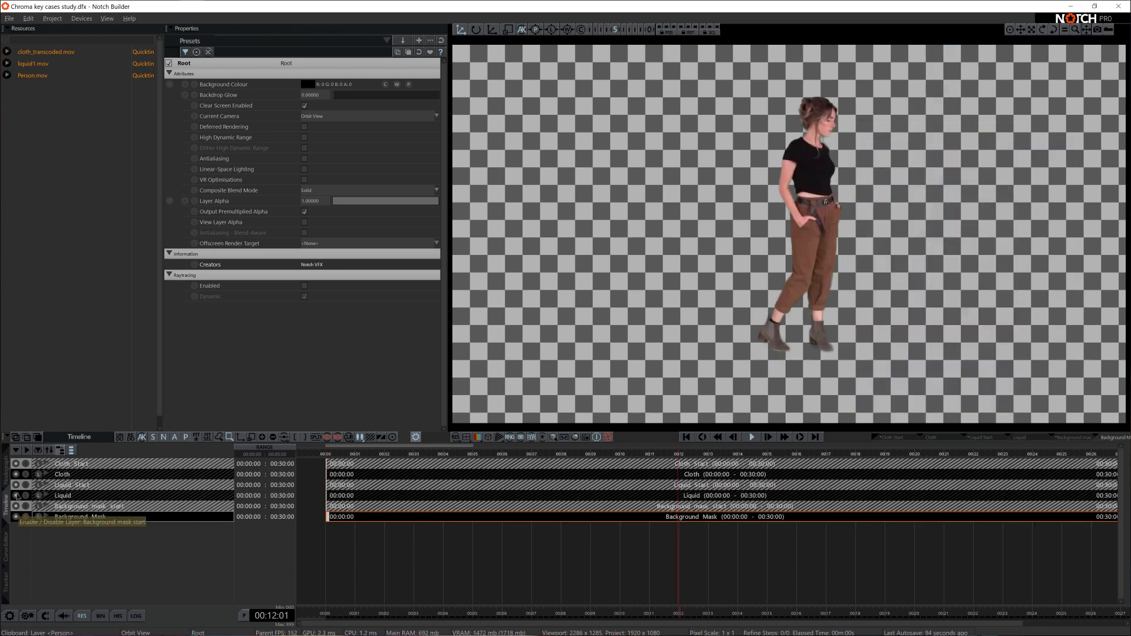
pyautogui.click(6, 470)
pyautogui.click(575, 522)
pyautogui.click(304, 84)
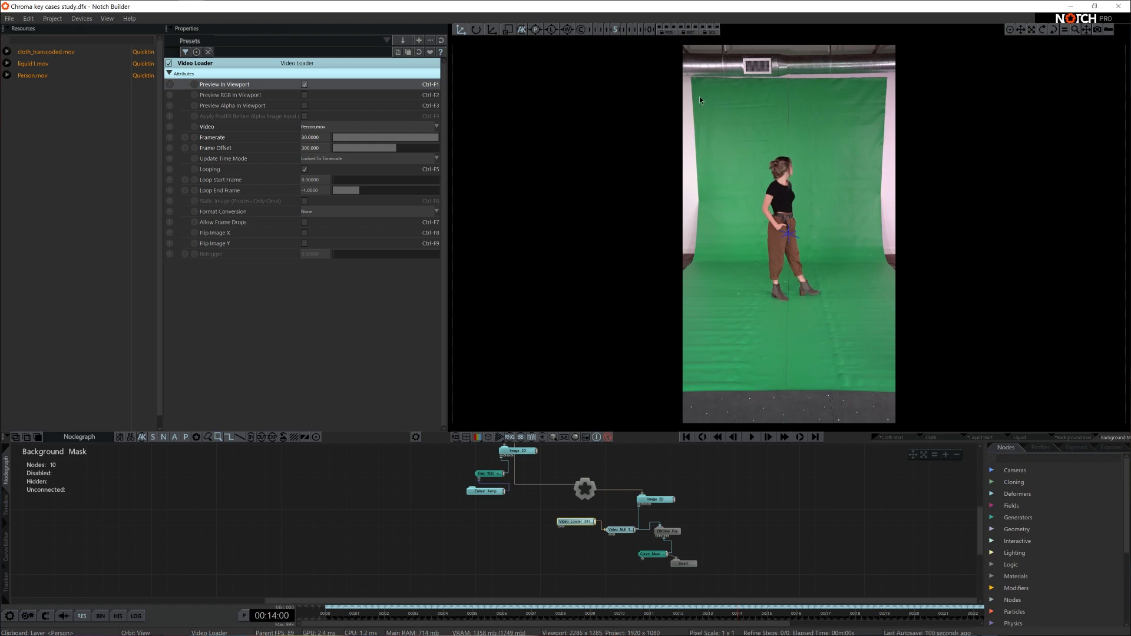
pyautogui.press('space')
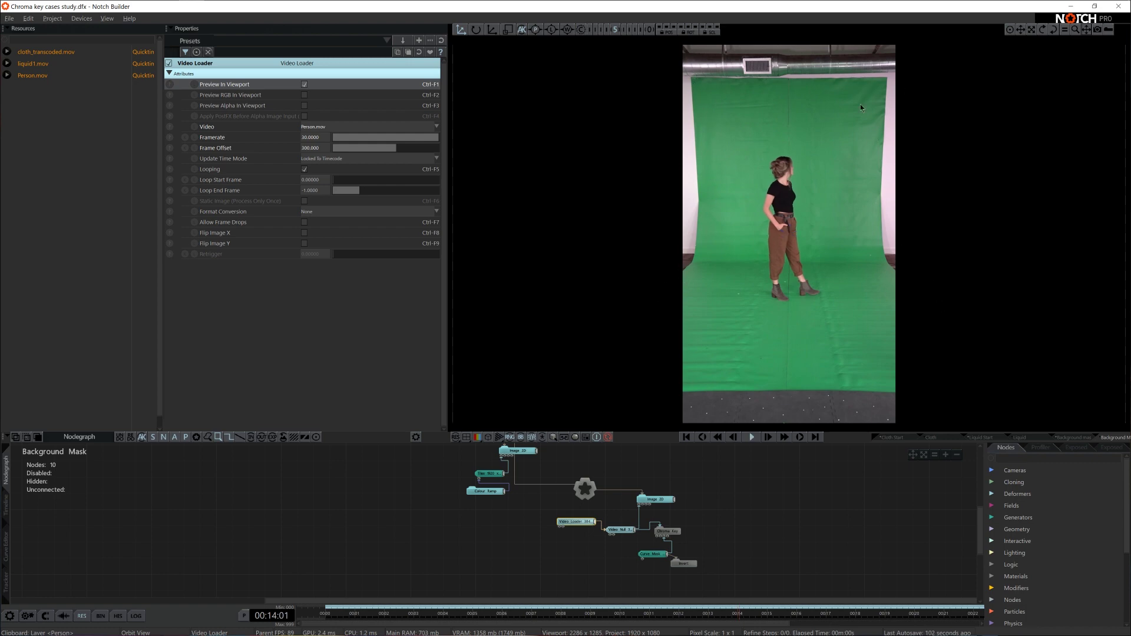
pyautogui.click(305, 84)
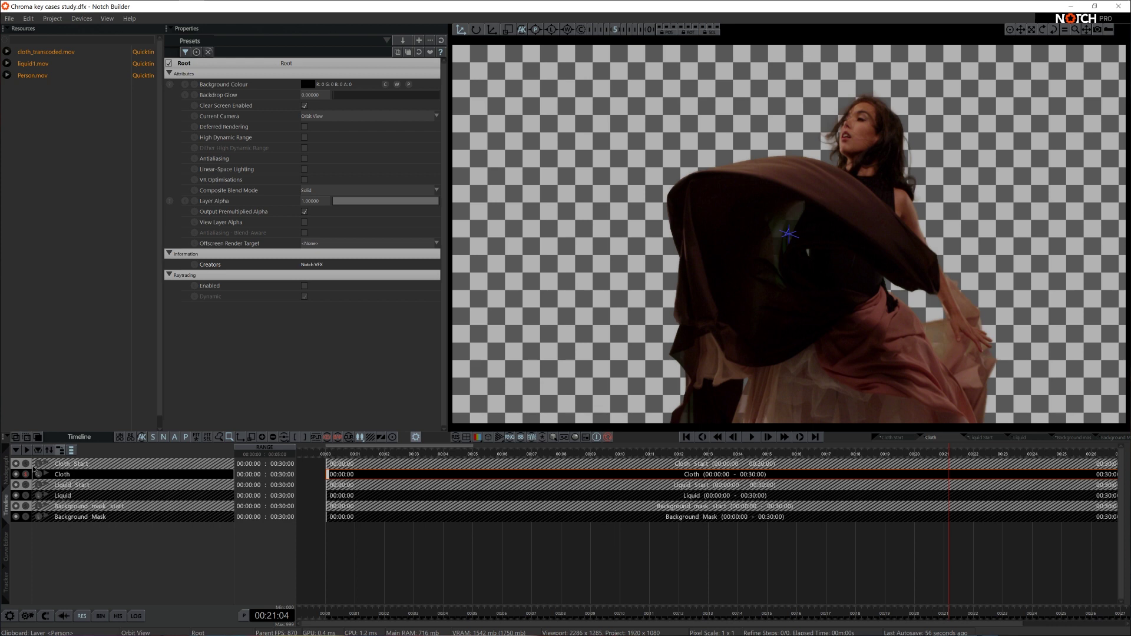
# Make Cloth Start the active layer, move its Video Loader under Image 2D, and disable both nodes
pyautogui.doubleClick(59, 465)
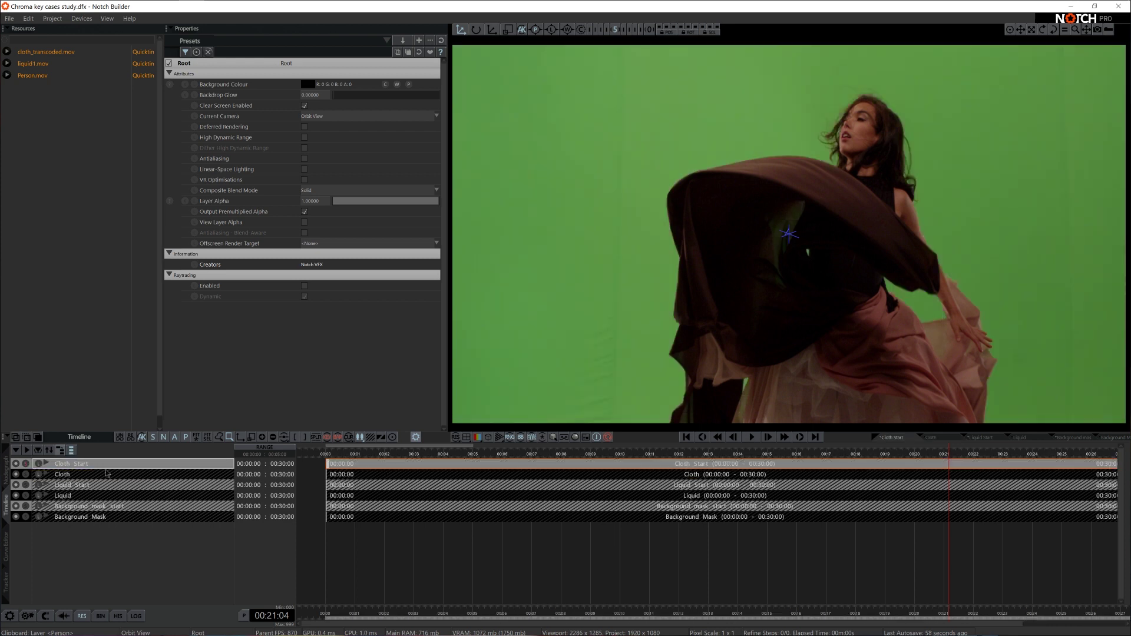
pyautogui.click(5, 470)
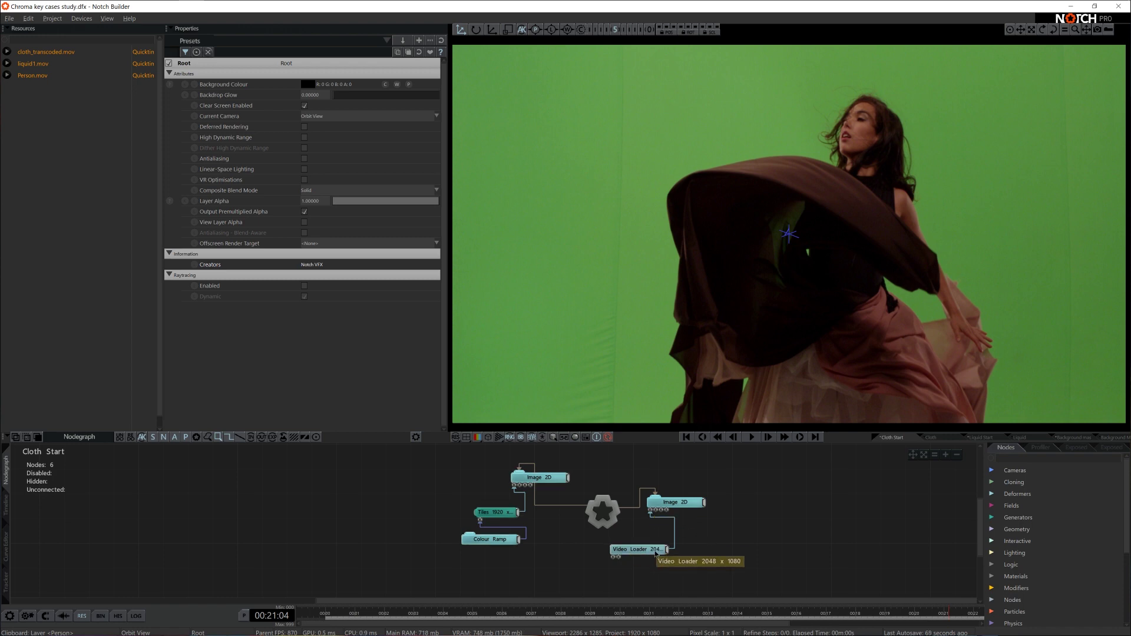
pyautogui.moveTo(656, 554); pyautogui.dragTo(677, 526)
pyautogui.moveTo(733, 486); pyautogui.dragTo(679, 541)
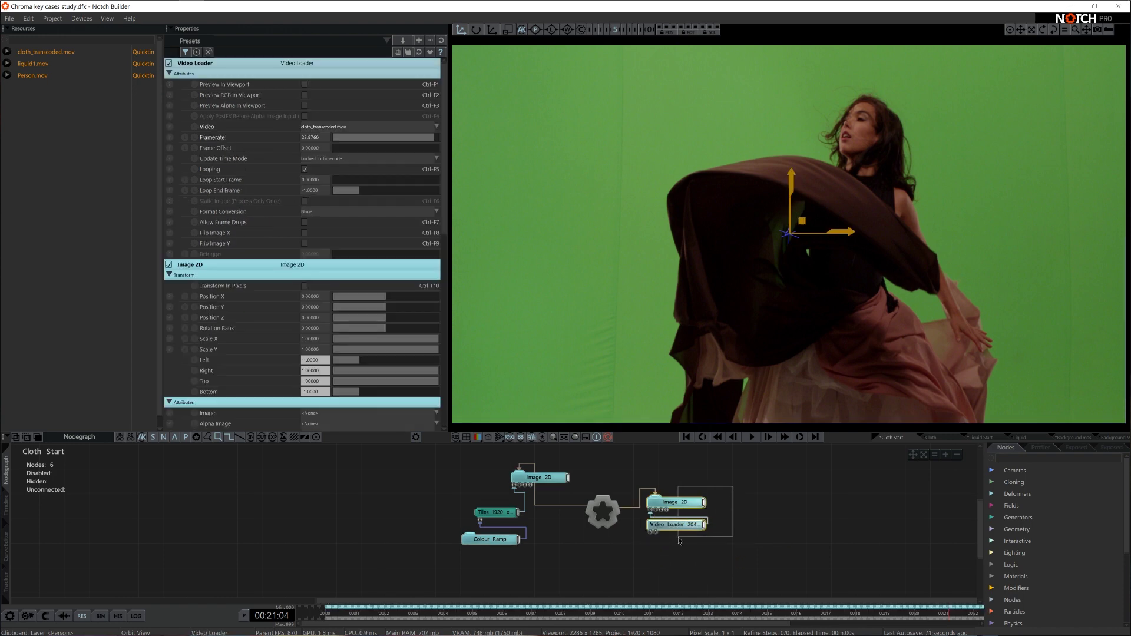
pyautogui.press('d')
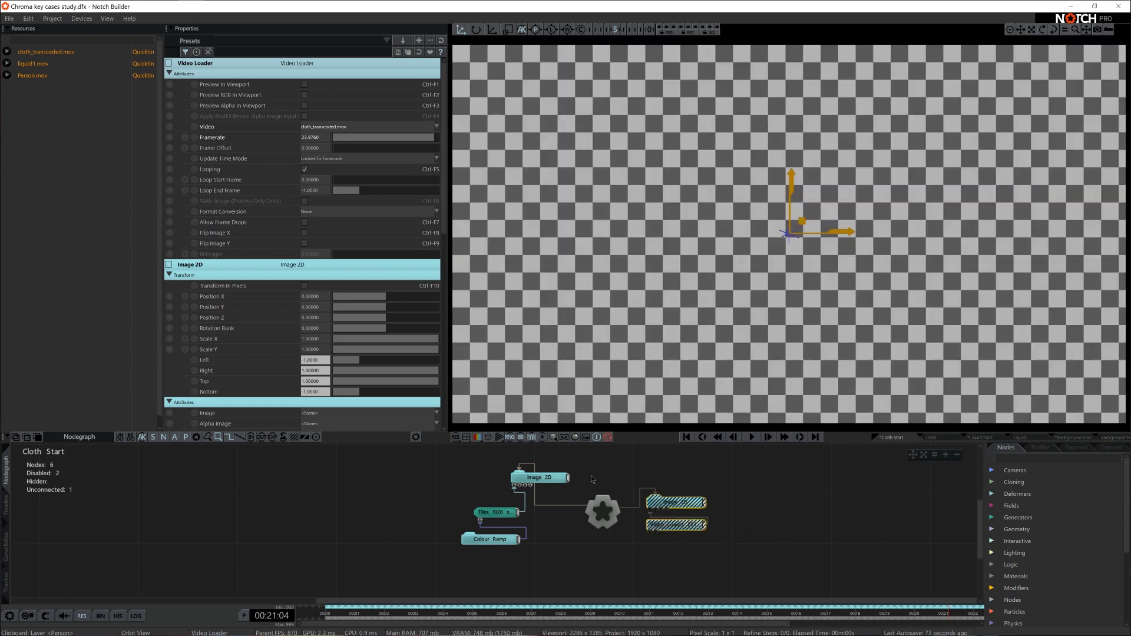
# Rearrange the Image 2D, Tiles and Colour Ramp nodes, then re-enable Image 2D and Video Loader
pyautogui.moveTo(547, 476); pyautogui.dragTo(547, 505, button='middle')
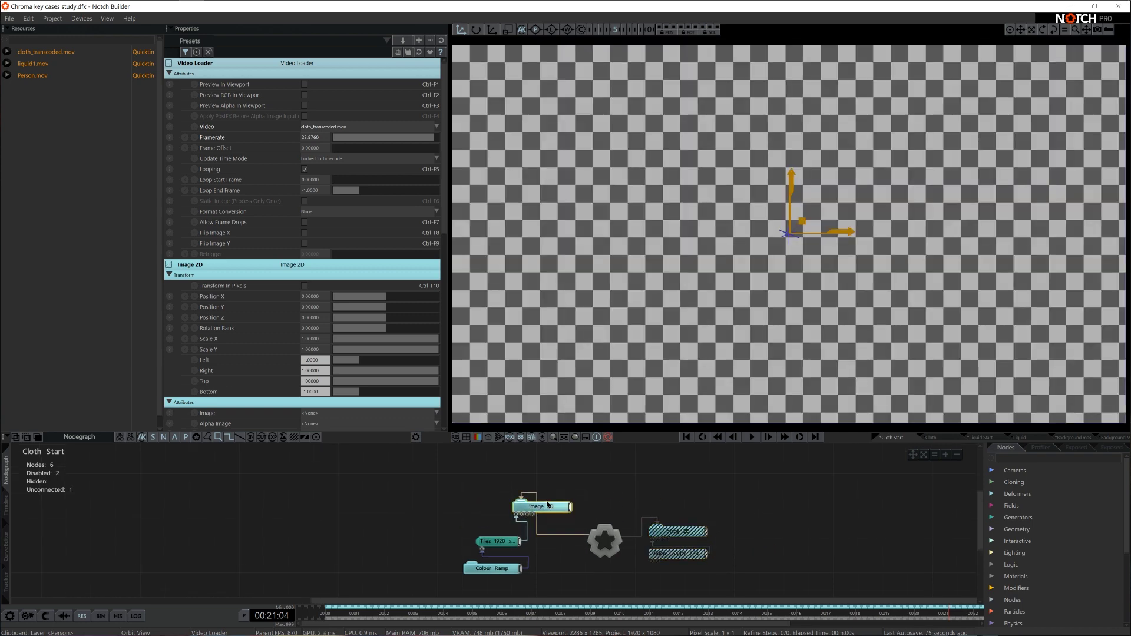
pyautogui.moveTo(547, 504); pyautogui.dragTo(535, 468)
pyautogui.moveTo(497, 541); pyautogui.dragTo(472, 504)
pyautogui.moveTo(478, 562); pyautogui.dragTo(442, 524)
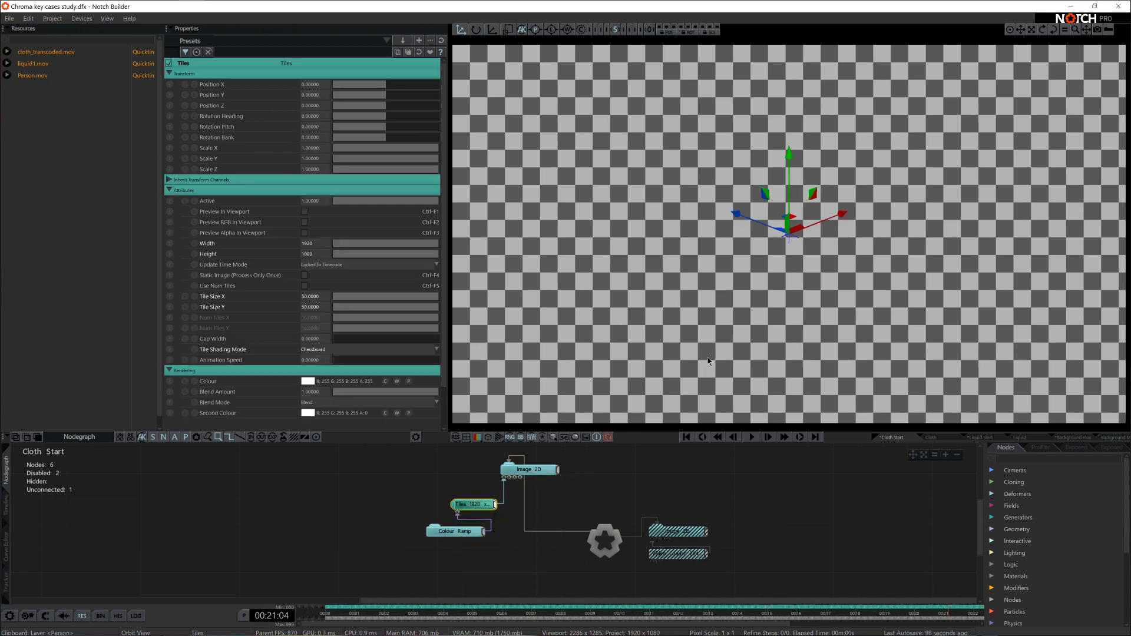
pyautogui.moveTo(726, 490); pyautogui.dragTo(689, 563)
pyautogui.press('d')
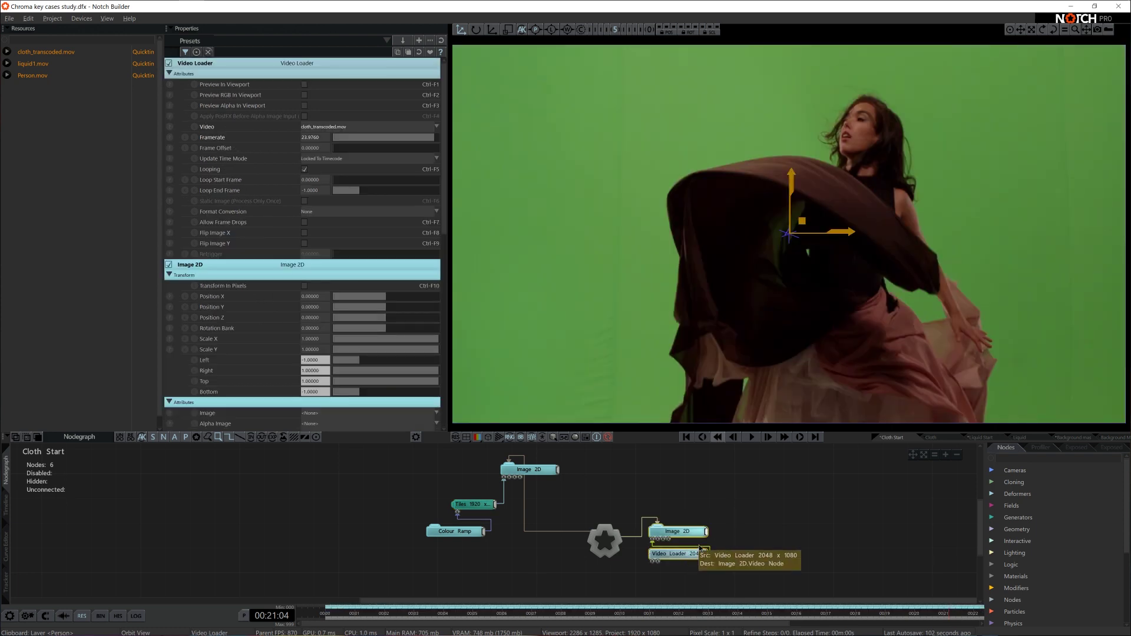
pyautogui.press('d')
pyautogui.press('d')
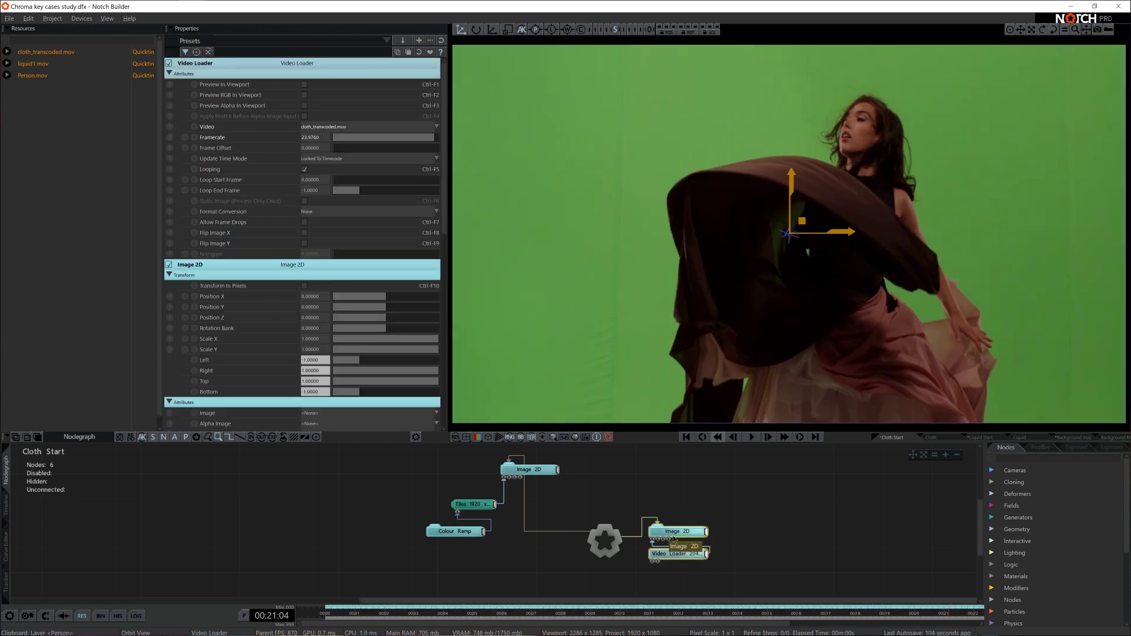
pyautogui.press('d')
pyautogui.press('d')
# Add a Chroma Key node fed by the cloth Video Loader and play the keyed dancer
pyautogui.click(1017, 459)
pyautogui.write('chroma')
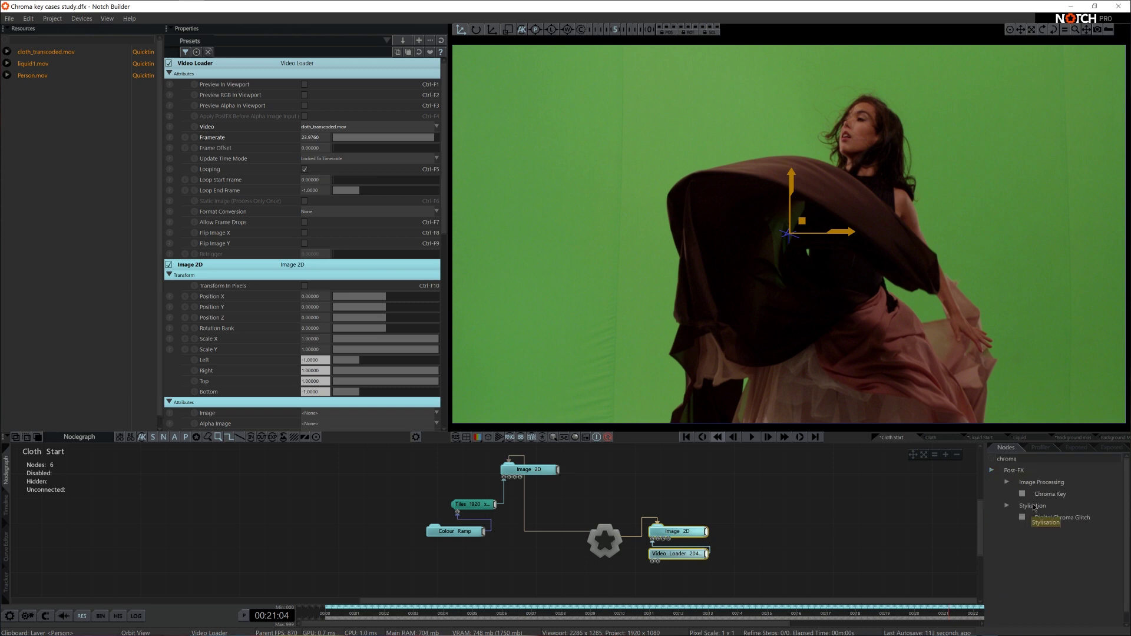
pyautogui.moveTo(1051, 494); pyautogui.dragTo(715, 580)
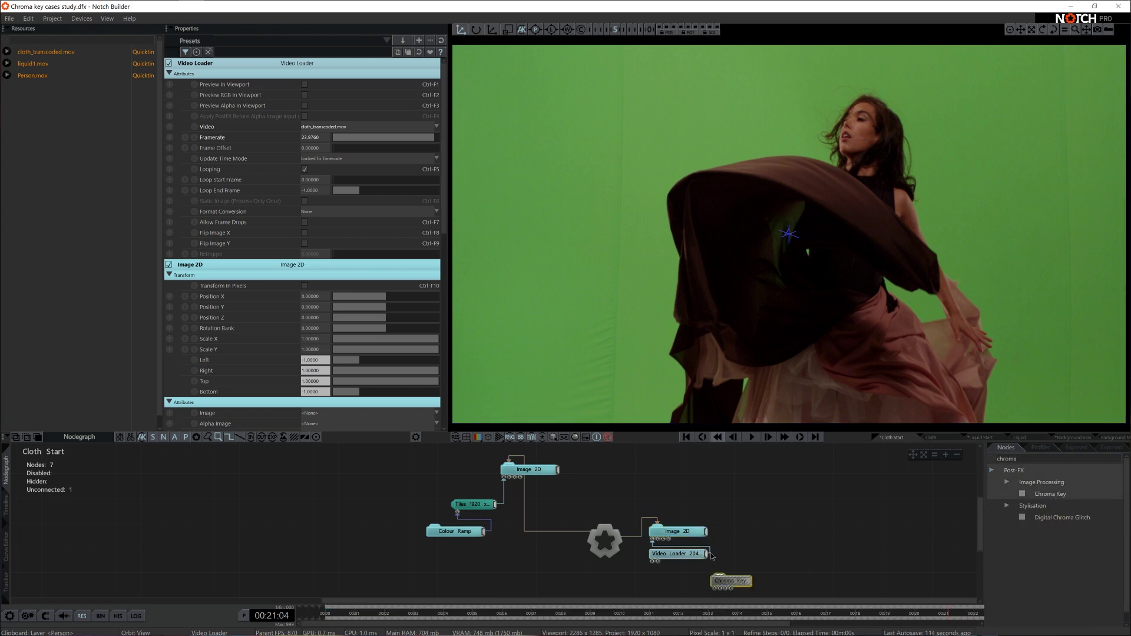
pyautogui.moveTo(677, 531); pyautogui.dragTo(732, 571)
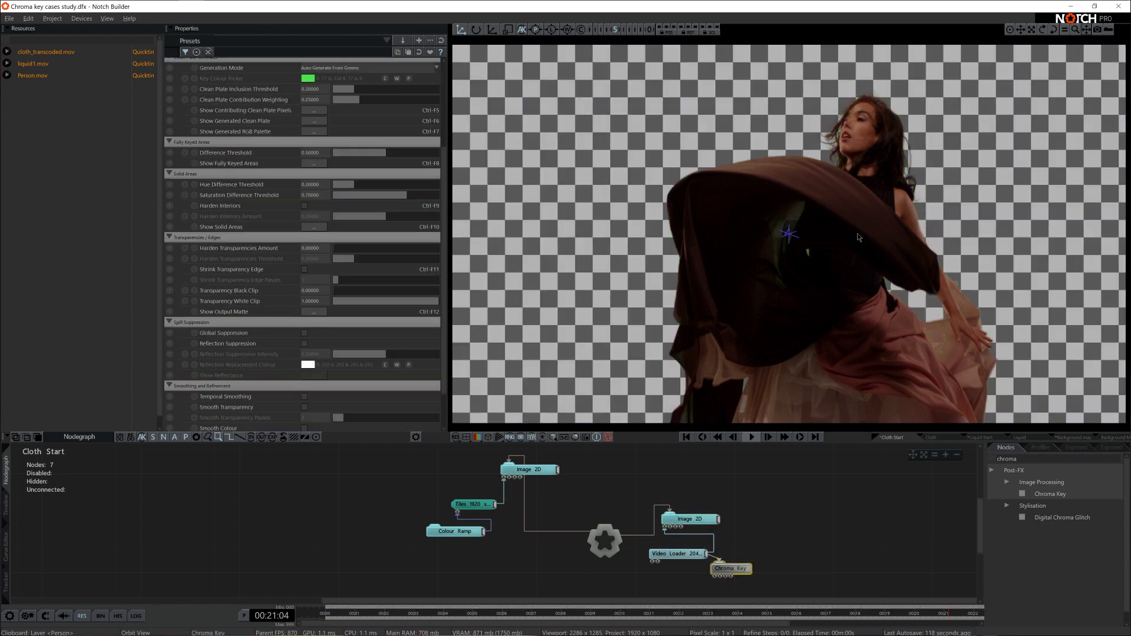
pyautogui.press('space')
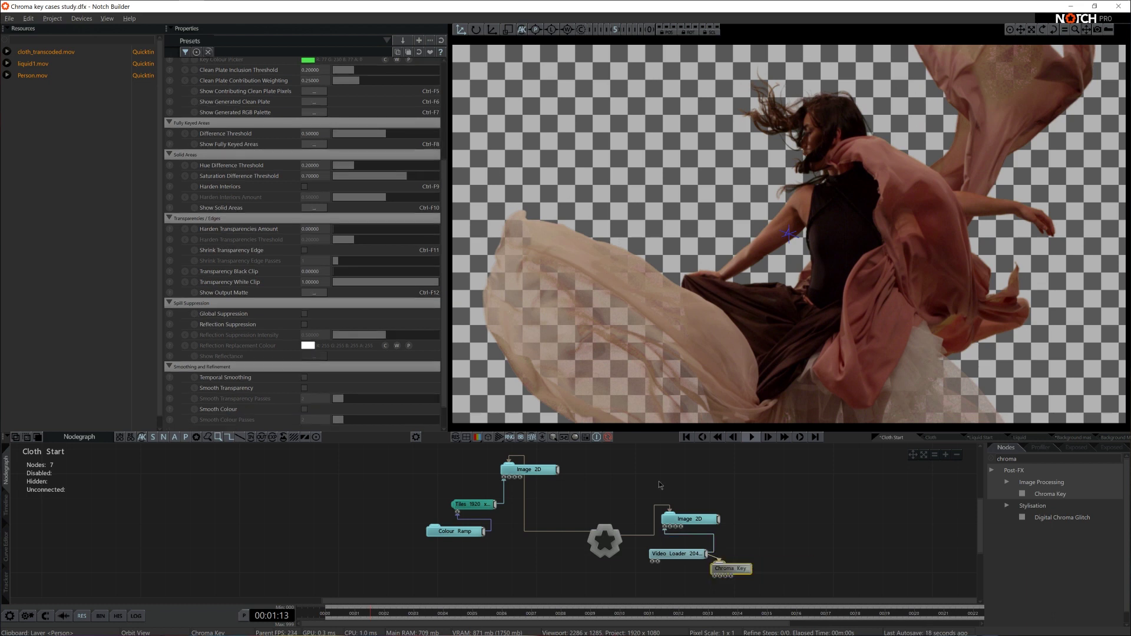
pyautogui.scroll(5, 328, 239)
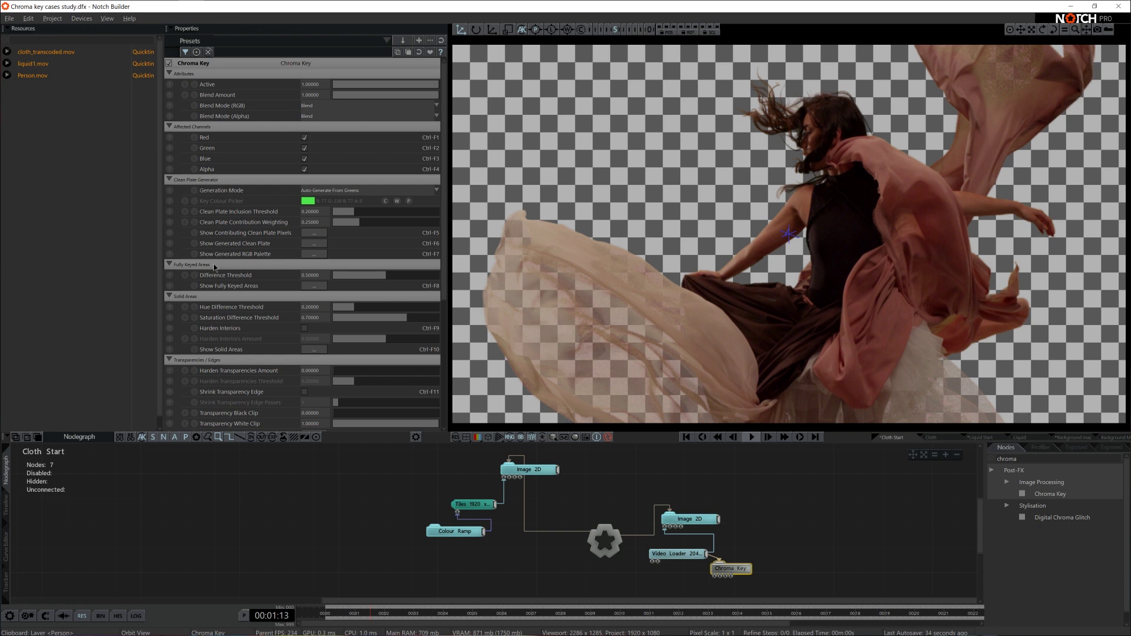
pyautogui.scroll(-5, 257, 264)
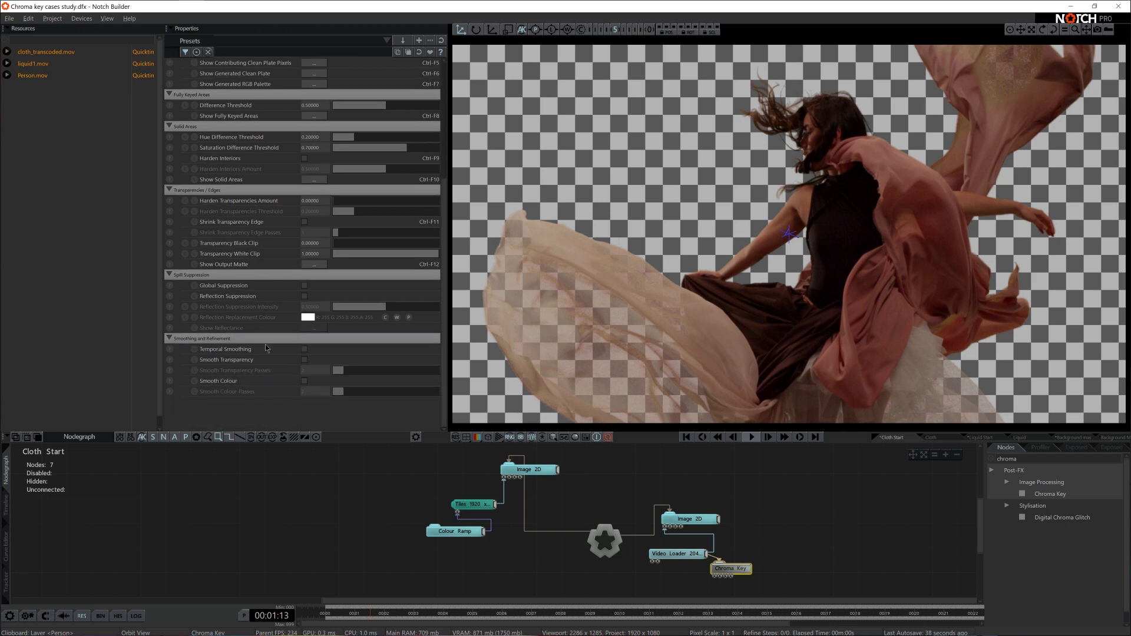
pyautogui.scroll(5, 267, 347)
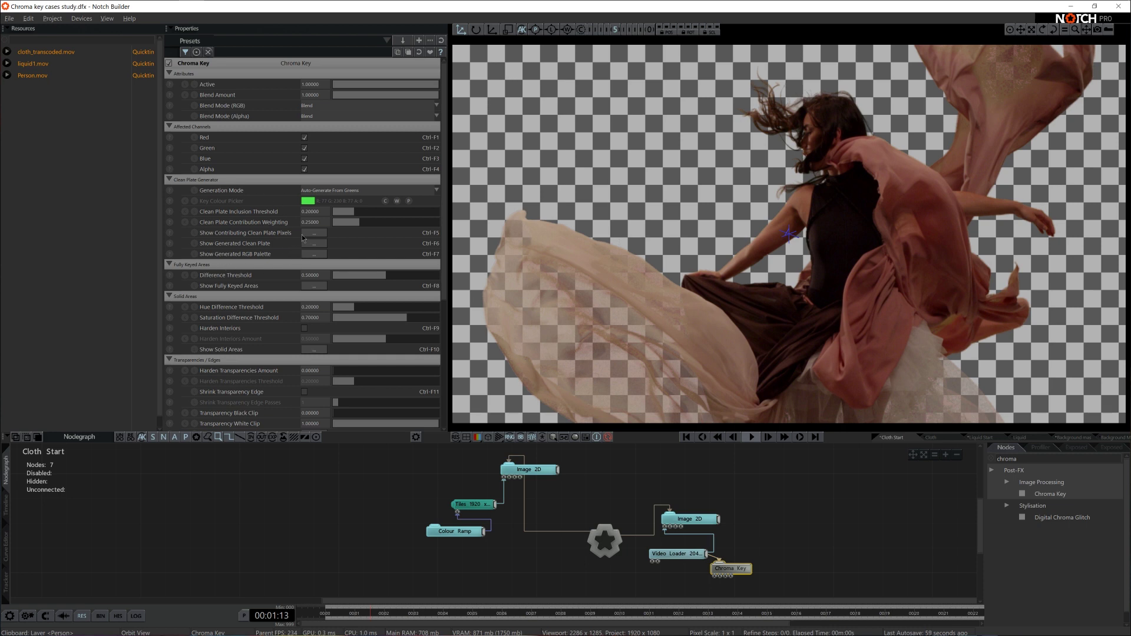
# Preview the contributing clean plate pixels while adjusting inclusion threshold and contribution weighting
pyautogui.click(320, 235)
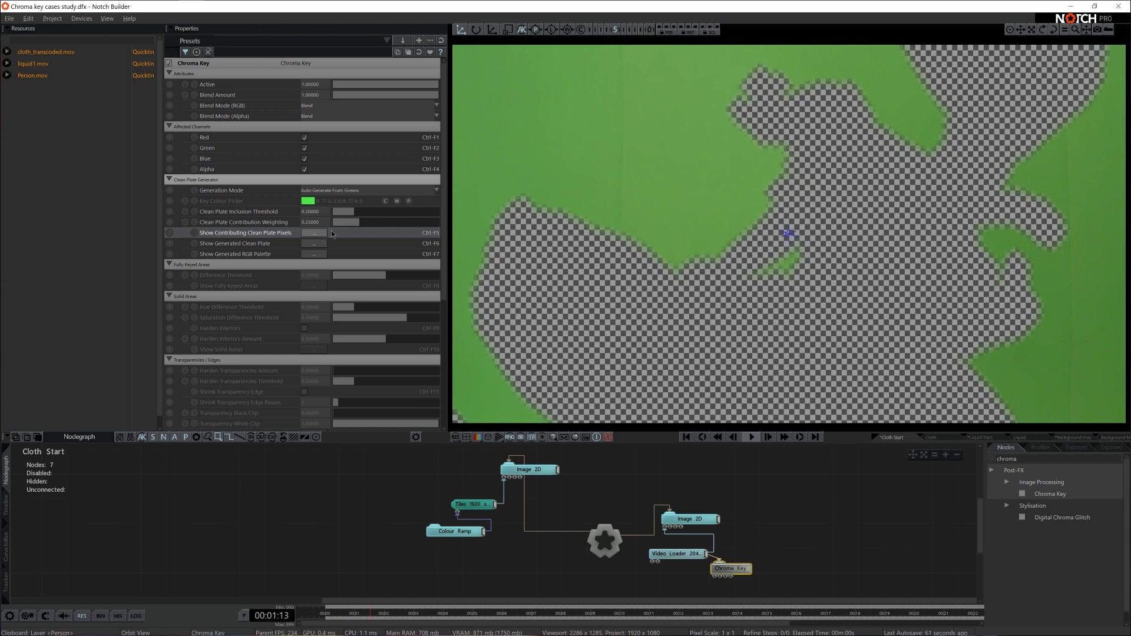
pyautogui.moveTo(349, 213); pyautogui.dragTo(359, 220)
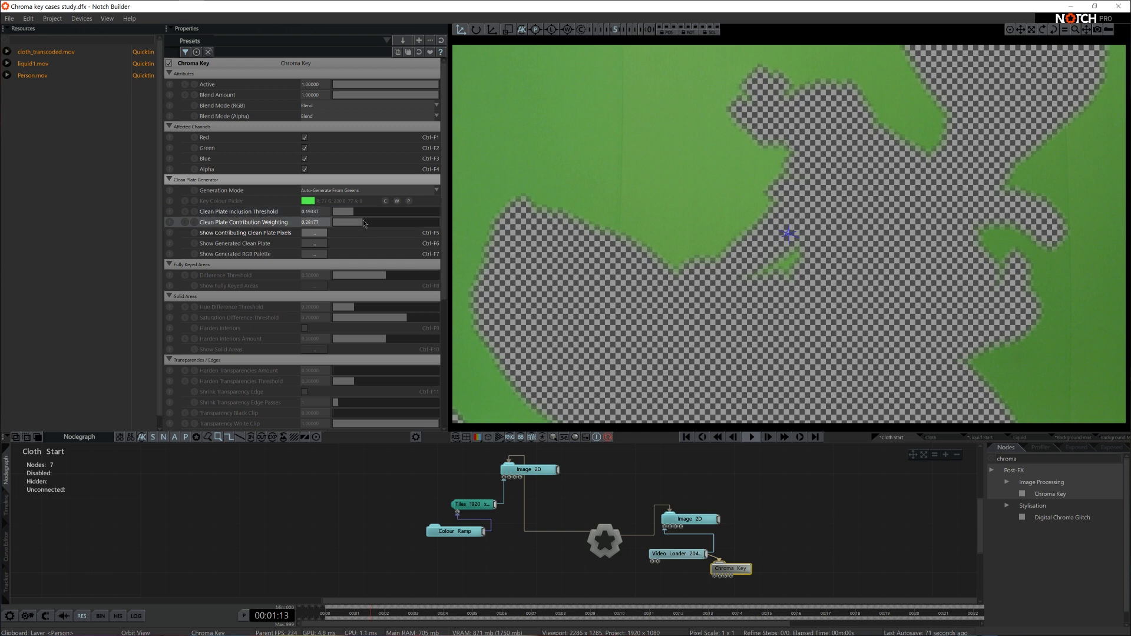
pyautogui.click(365, 220)
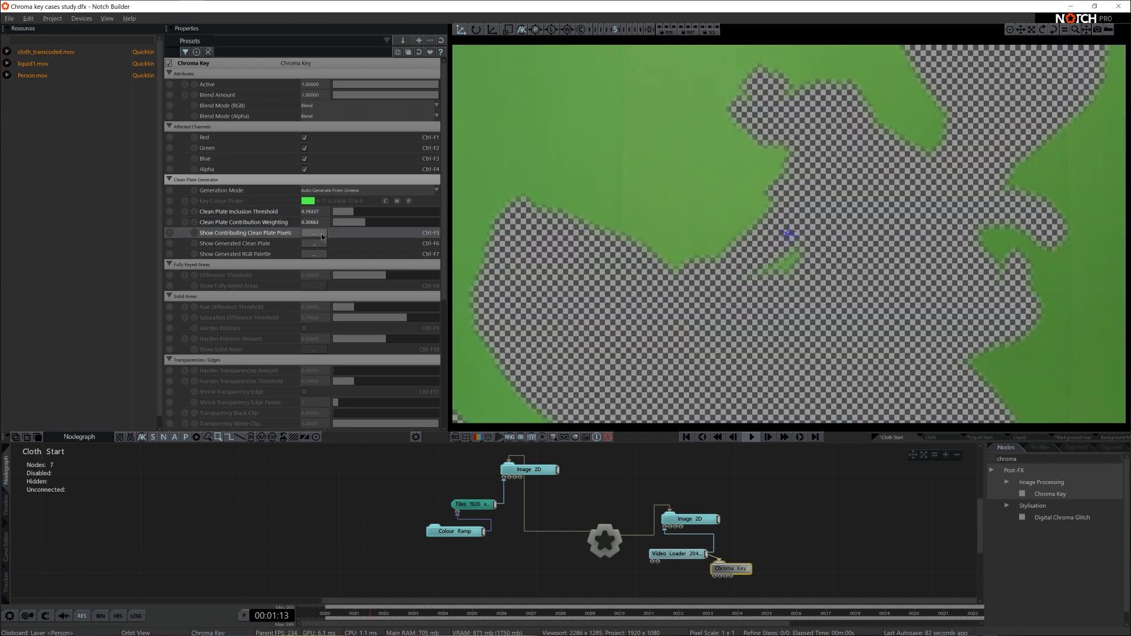
pyautogui.click(322, 235)
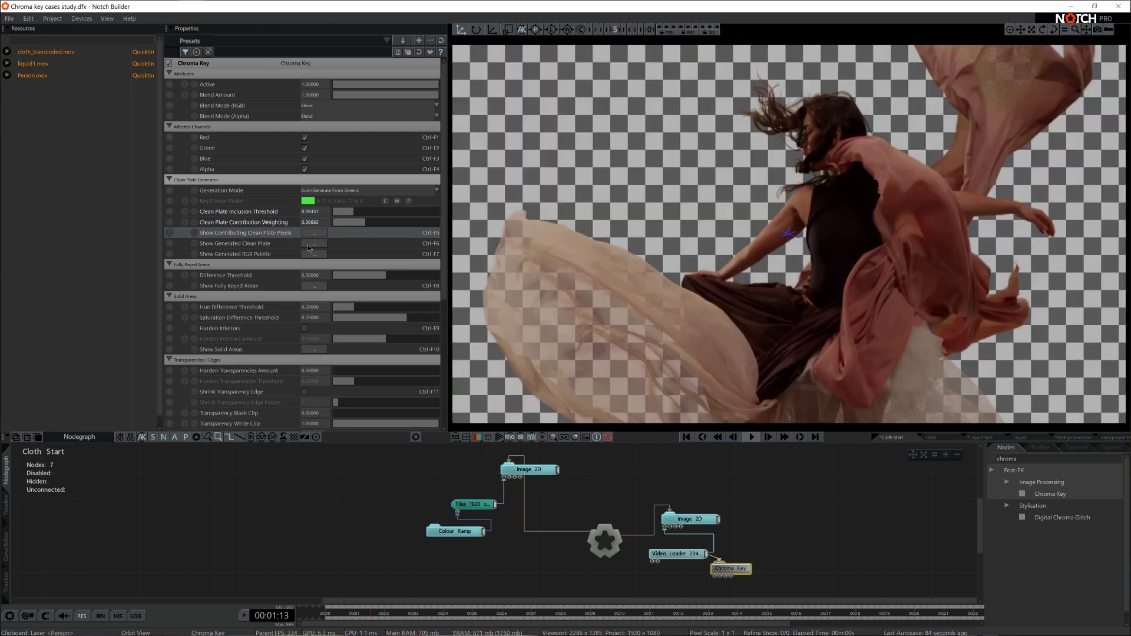
# With the generated clean plate shown, set contribution weighting 0.32044 and inclusion threshold 0.30110
pyautogui.click(312, 243)
pyautogui.press('space')
pyautogui.press('space')
pyautogui.click(353, 212)
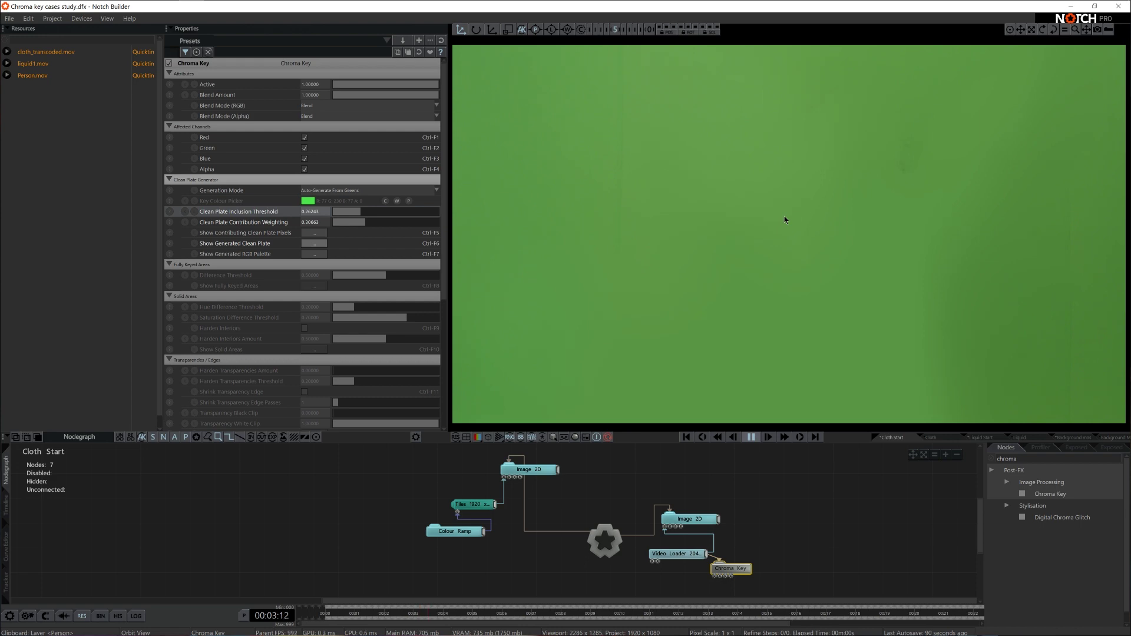
pyautogui.click(367, 223)
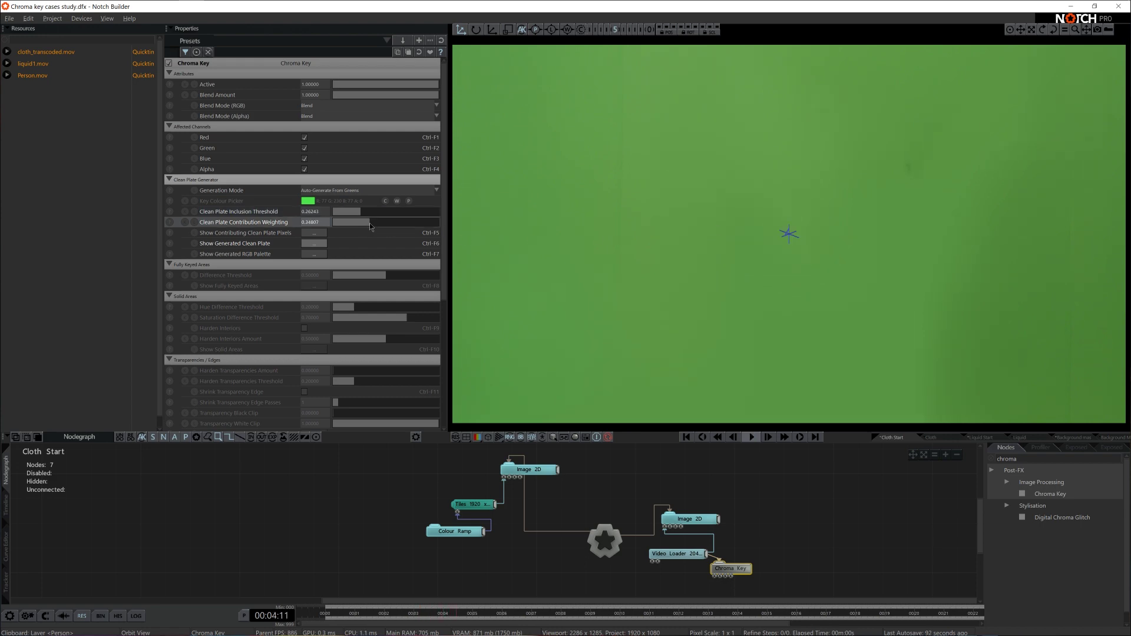
pyautogui.click(365, 211)
pyautogui.press('space')
pyautogui.click(366, 211)
pyautogui.press('space')
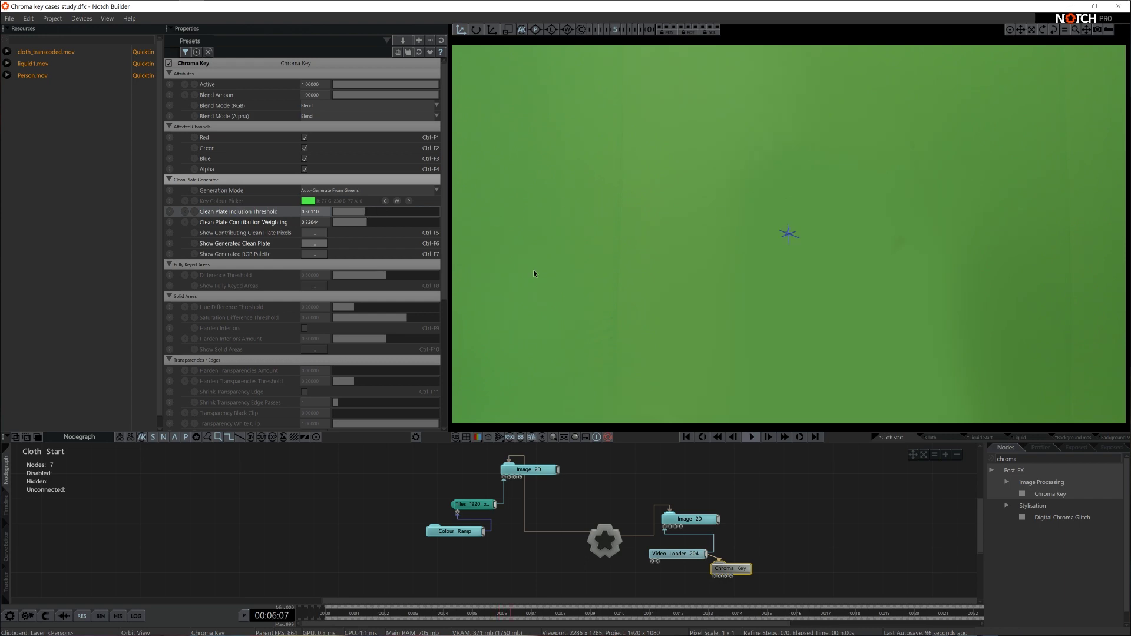
pyautogui.click(313, 244)
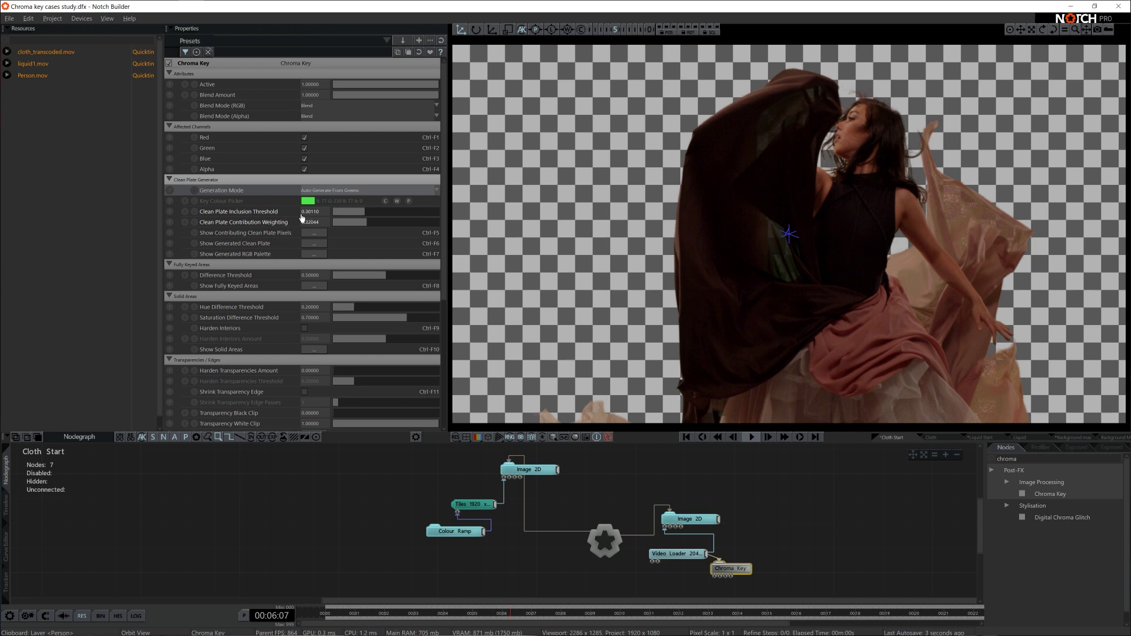
pyautogui.click(322, 190)
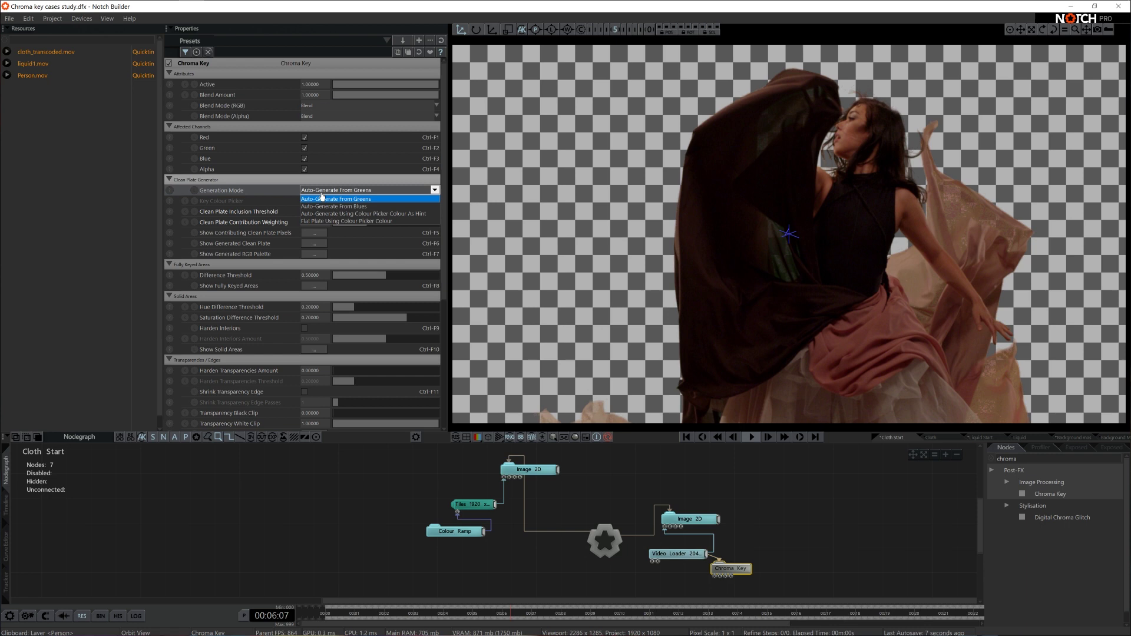
pyautogui.click(394, 215)
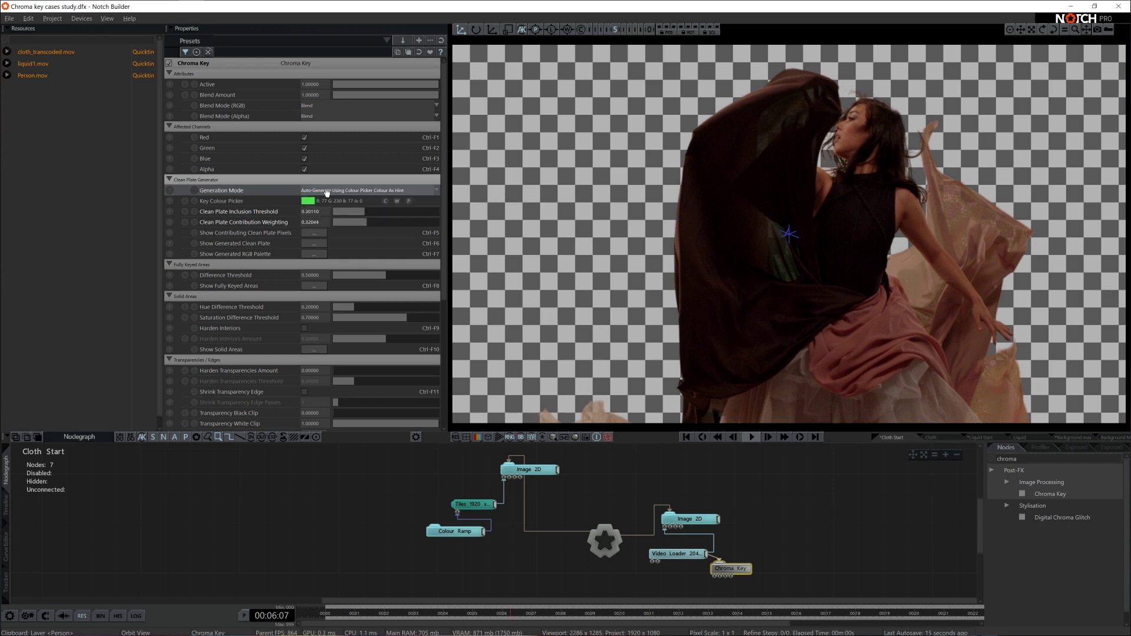
pyautogui.click(408, 201)
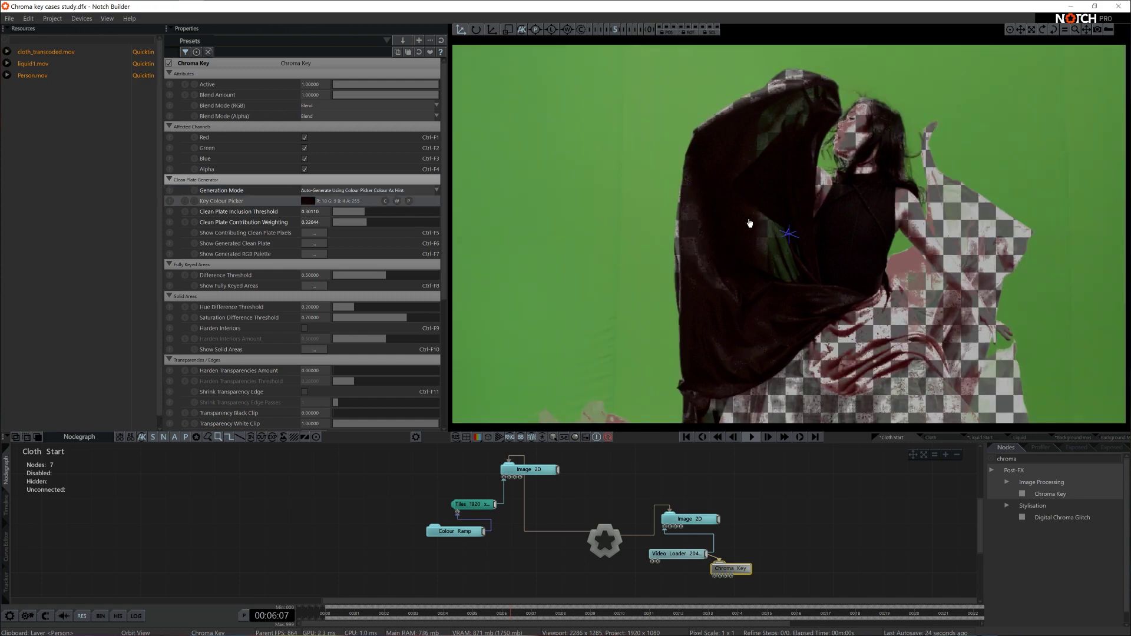
pyautogui.click(796, 188)
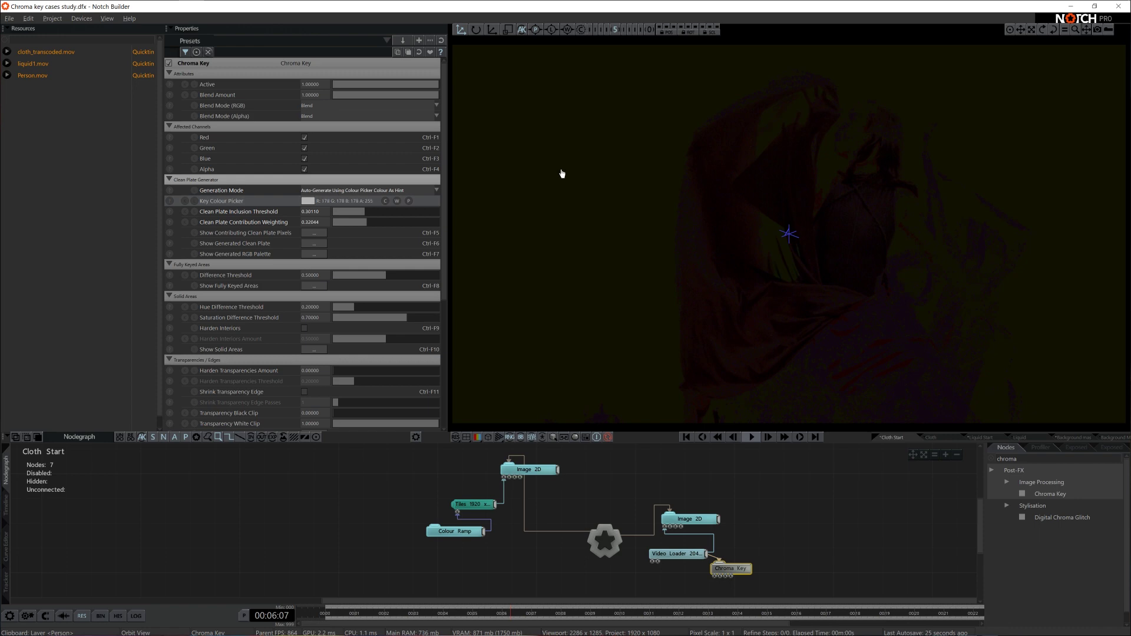
pyautogui.click(685, 316)
pyautogui.click(667, 335)
pyautogui.click(328, 192)
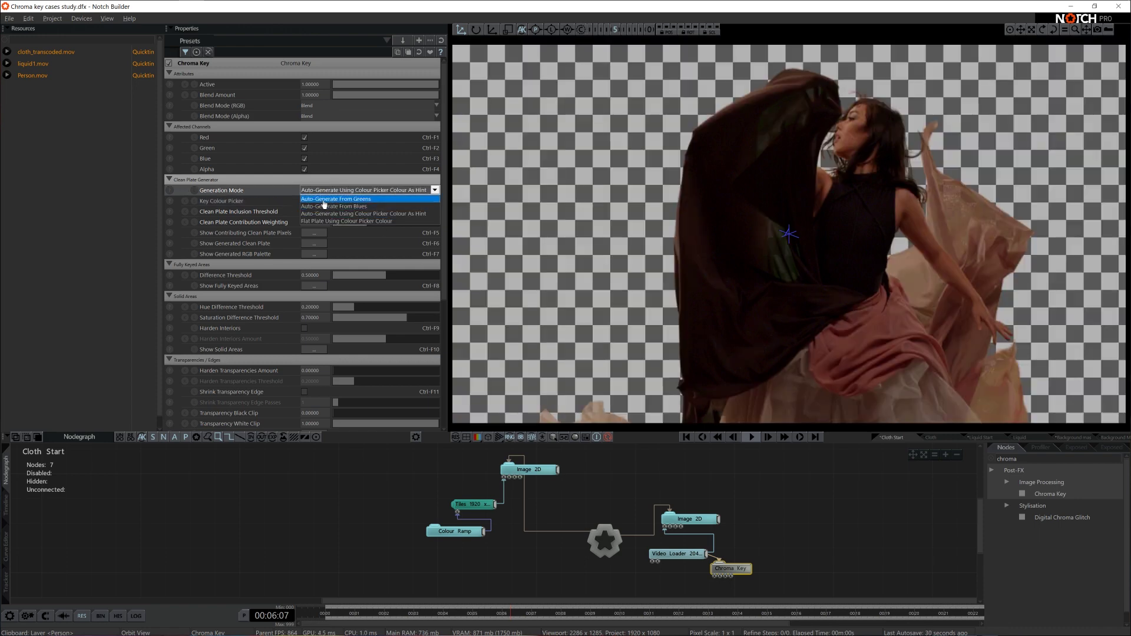
pyautogui.click(352, 200)
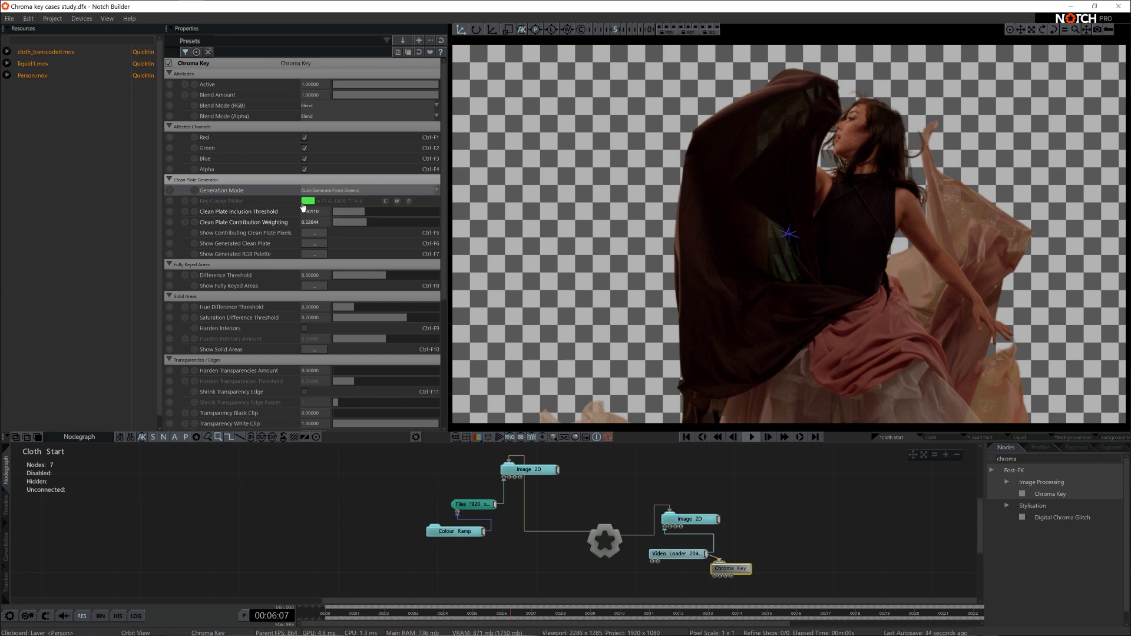
pyautogui.scroll(-4, 206, 228)
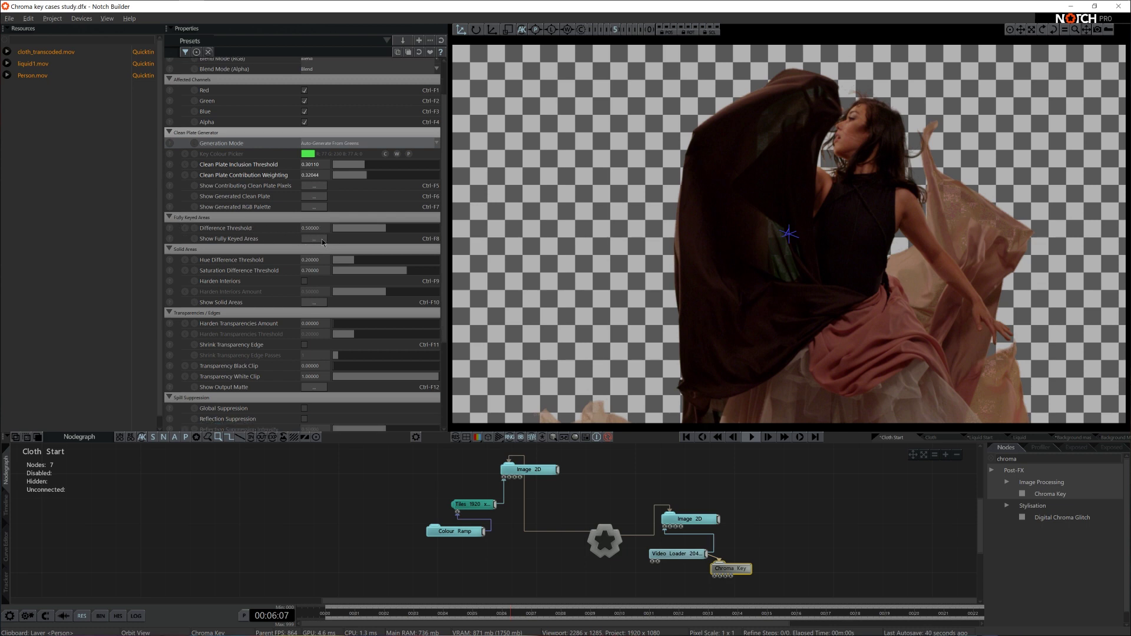
# Raise the Difference Threshold to 0.55249 while previewing the fully keyed areas
pyautogui.click(322, 241)
pyautogui.moveTo(388, 231); pyautogui.dragTo(394, 235)
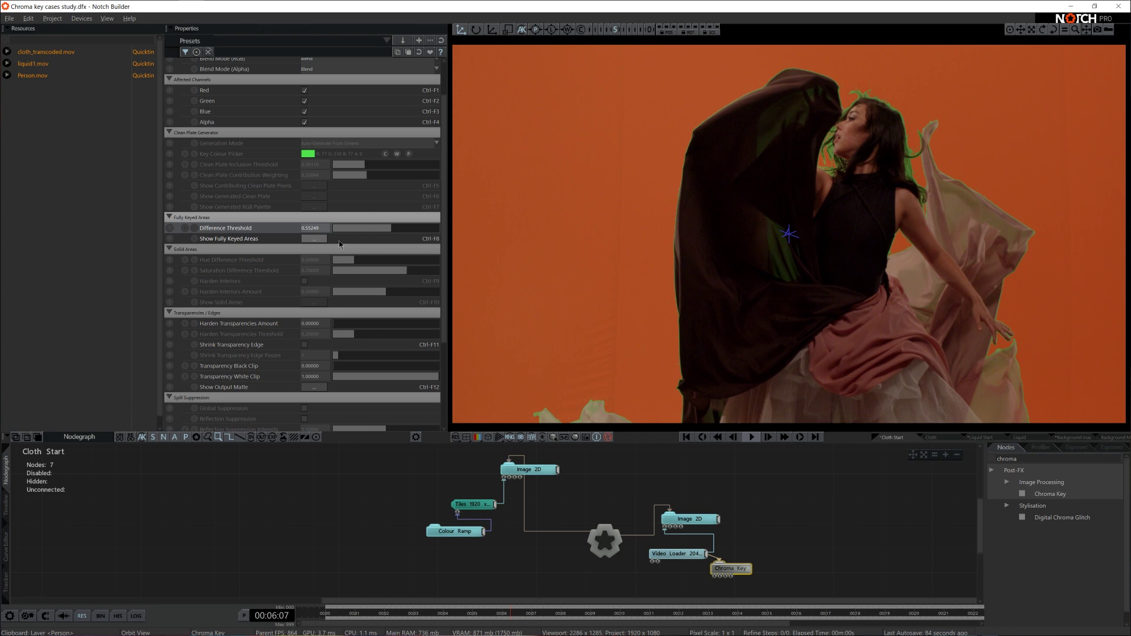
pyautogui.click(307, 239)
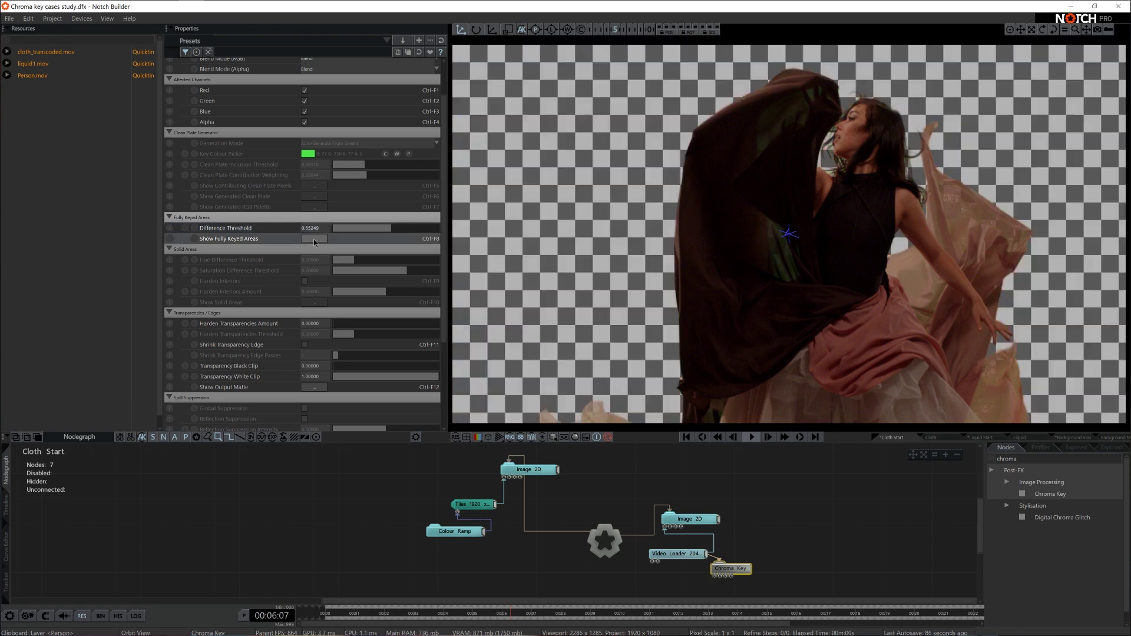
pyautogui.scroll(-1, 255, 248)
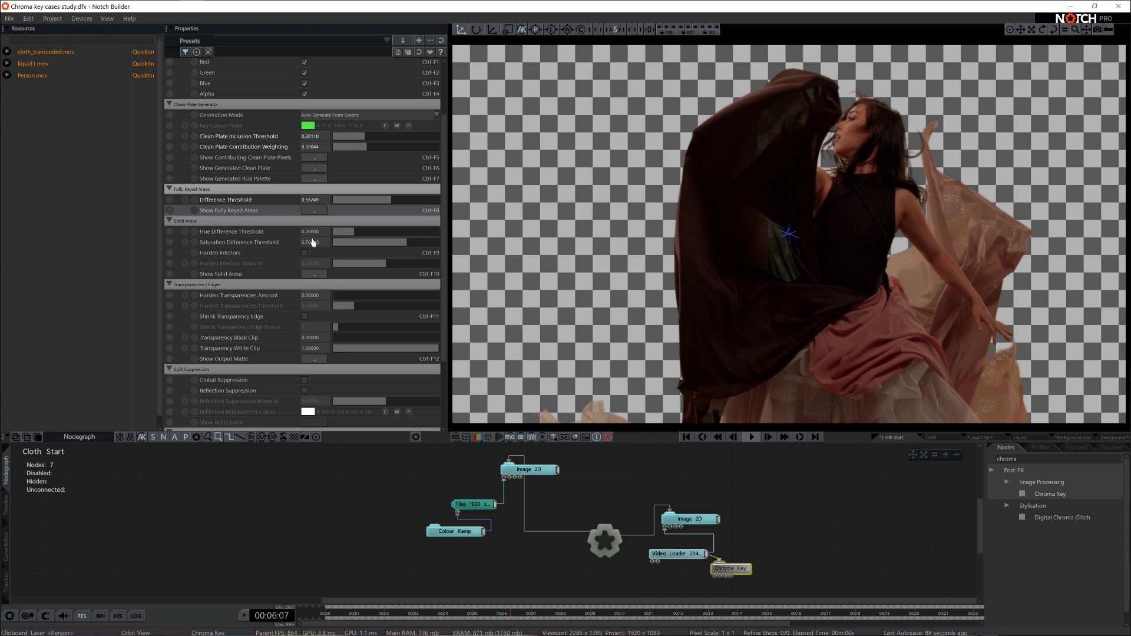
# Set Saturation Difference Threshold to about 0.91713 with solid areas shown, then test Harden Transparencies
pyautogui.click(313, 274)
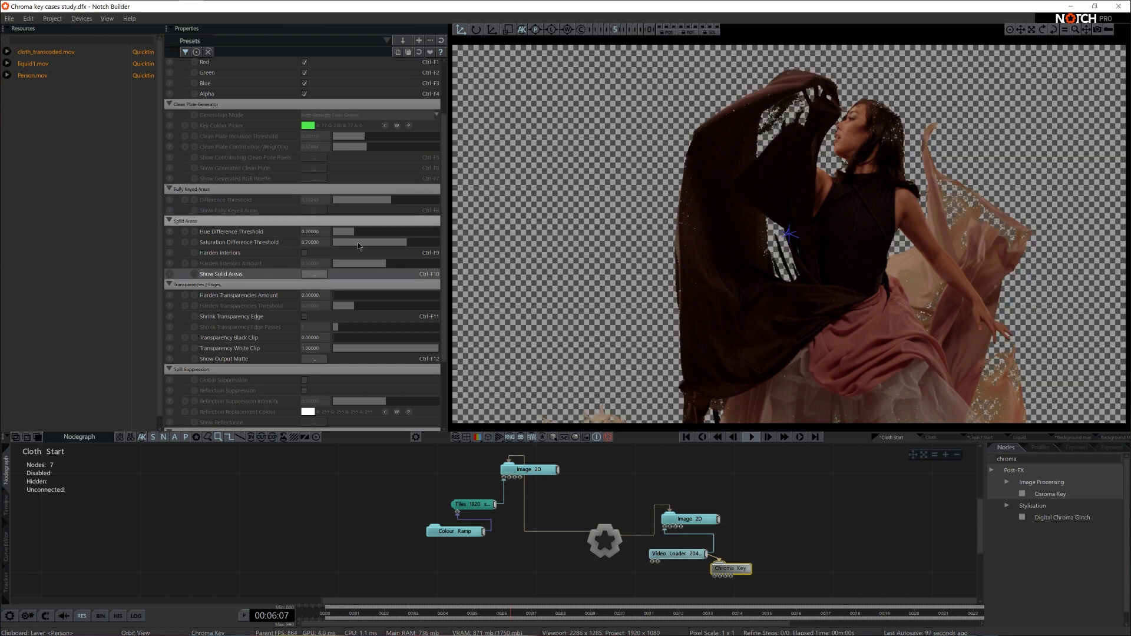
pyautogui.moveTo(397, 245); pyautogui.dragTo(410, 243)
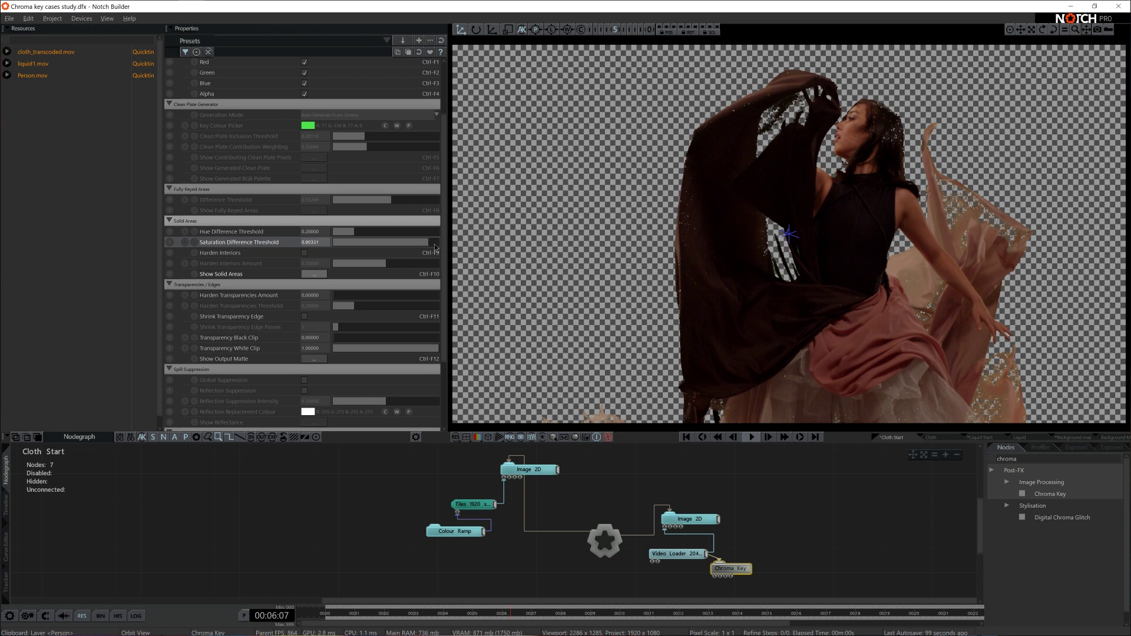
pyautogui.moveTo(419, 245); pyautogui.dragTo(430, 246)
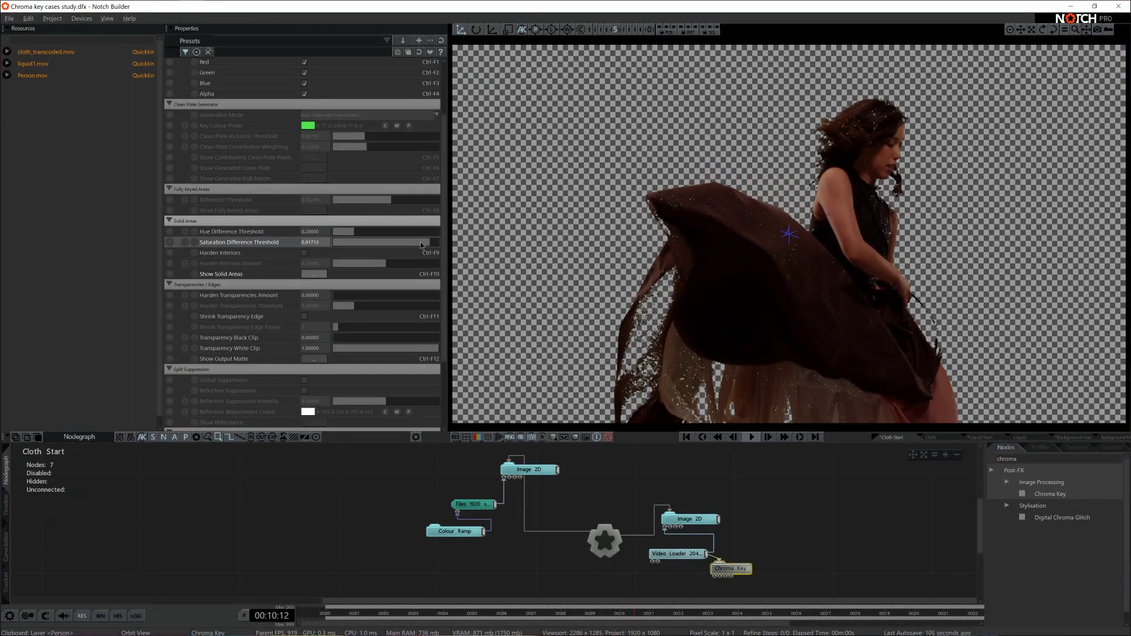
pyautogui.press('space')
pyautogui.press('space')
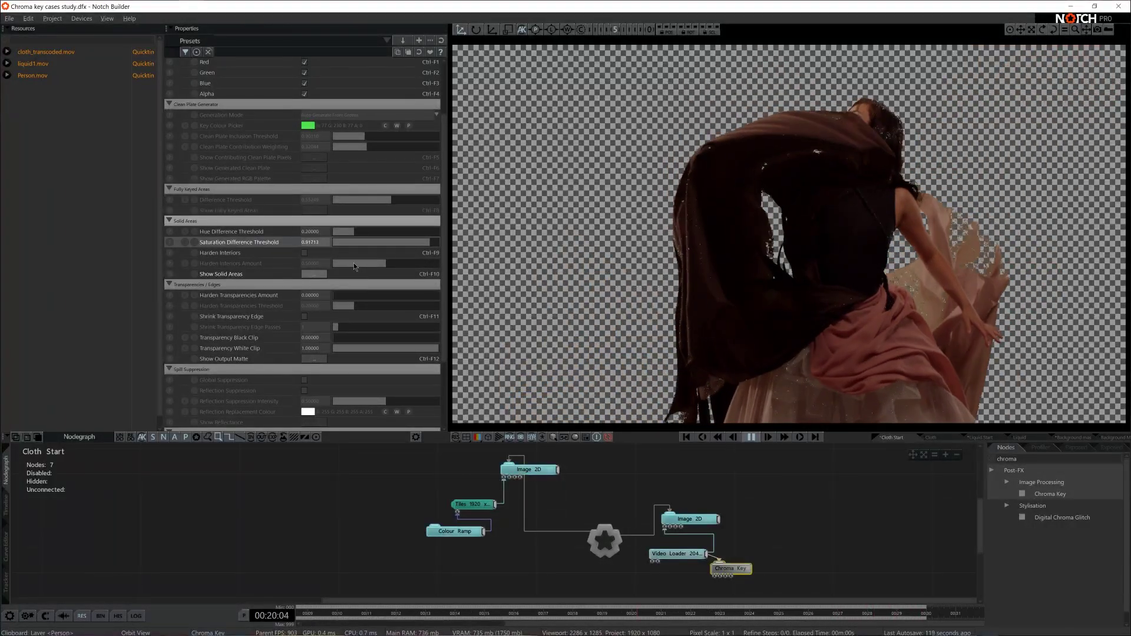
pyautogui.press('space')
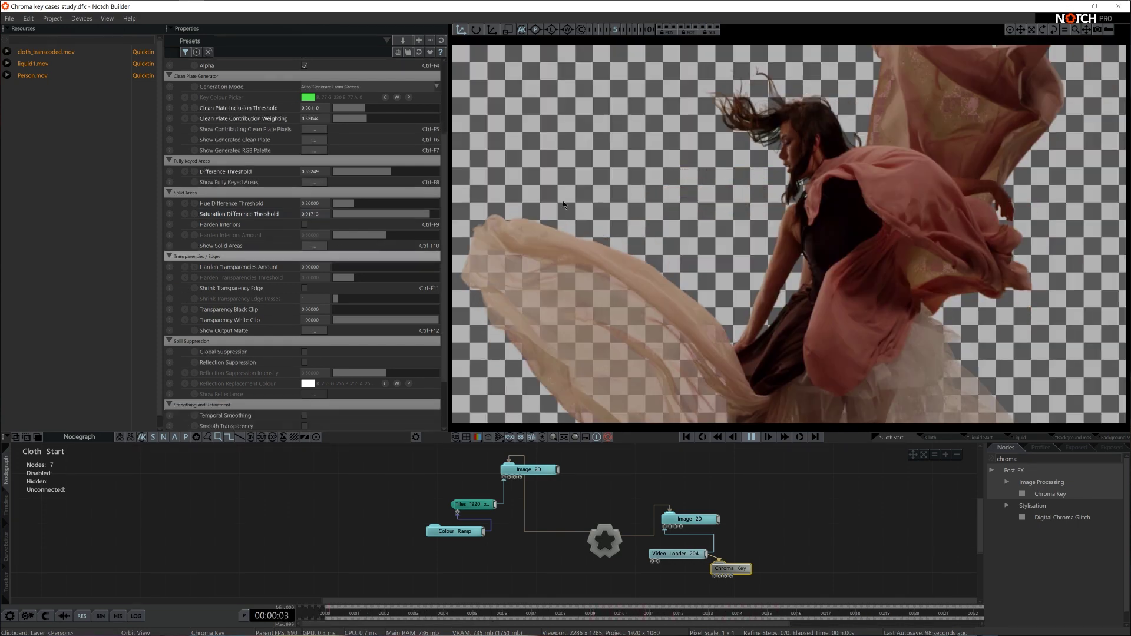
pyautogui.press('space')
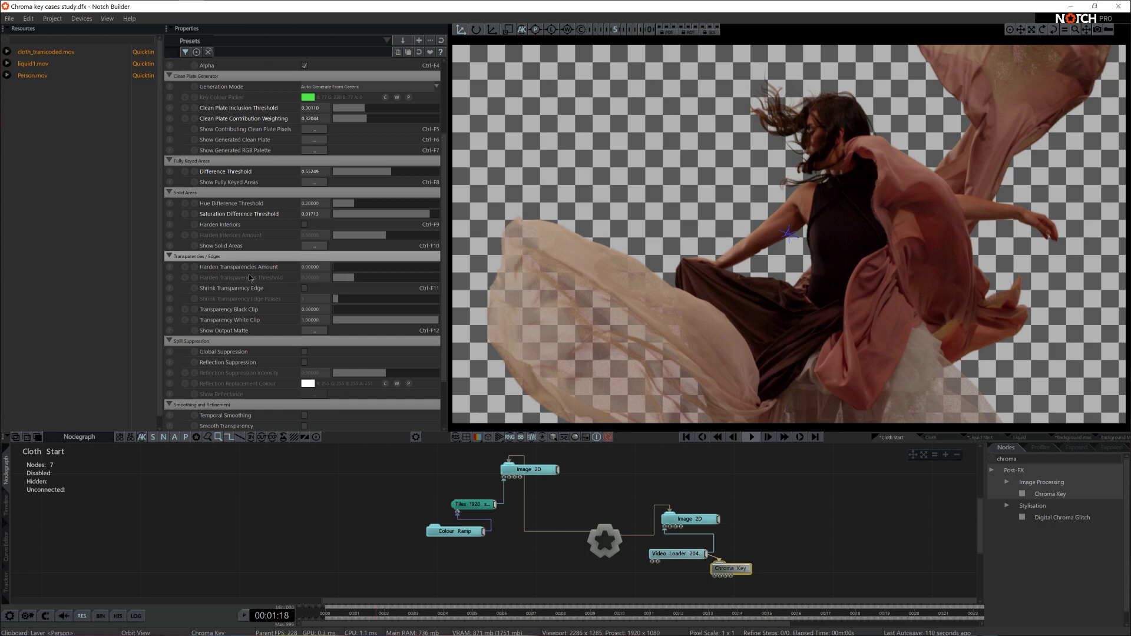
pyautogui.moveTo(343, 272)
pyautogui.mouseDown()
pyautogui.moveTo(427, 270)
pyautogui.moveTo(325, 269)
pyautogui.mouseUp()
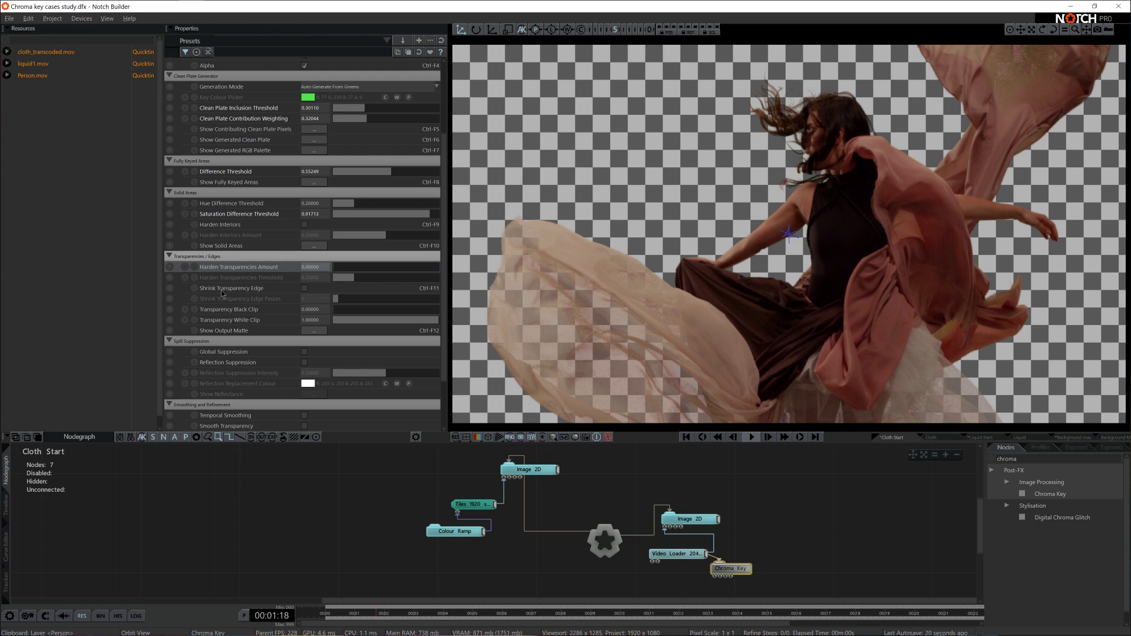
pyautogui.click(304, 289)
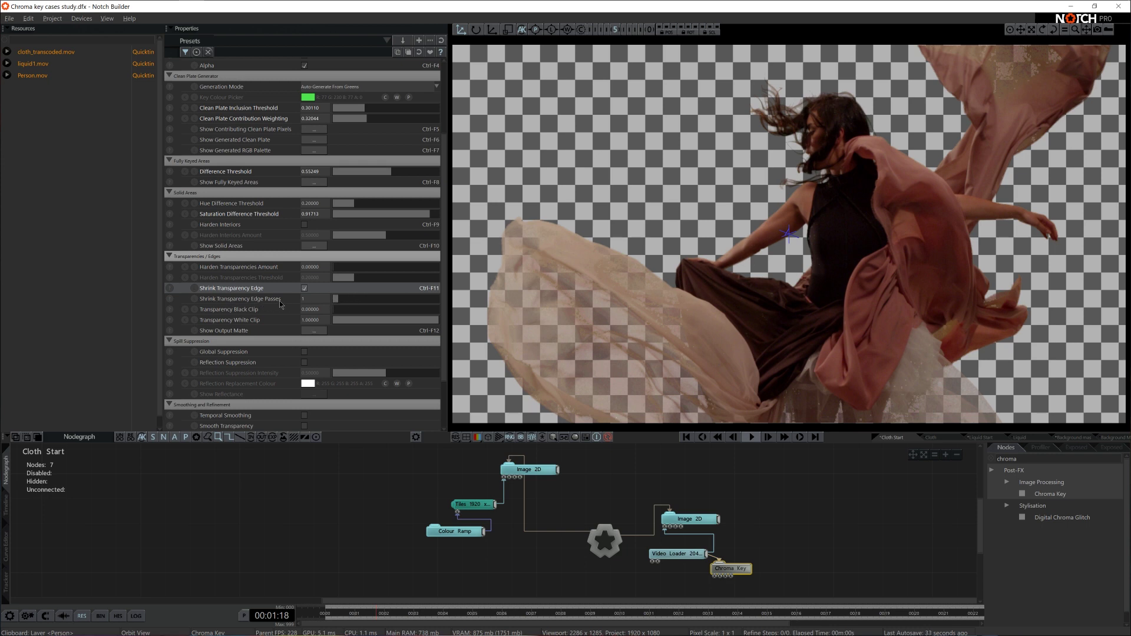
pyautogui.click(304, 288)
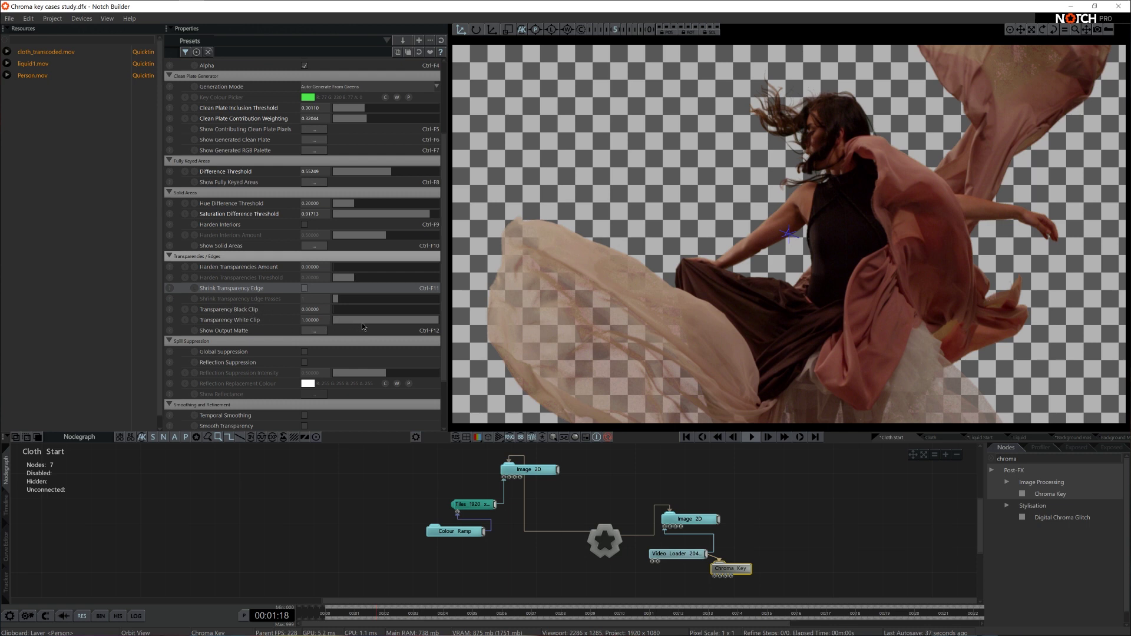
pyautogui.click(314, 331)
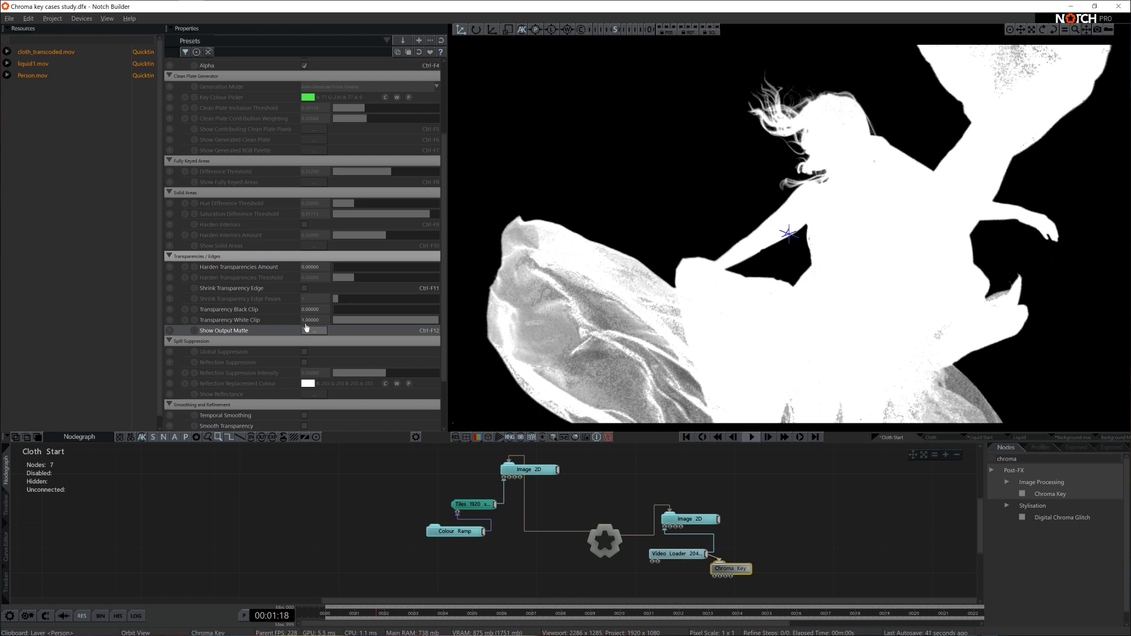
pyautogui.press('space')
pyautogui.press('space')
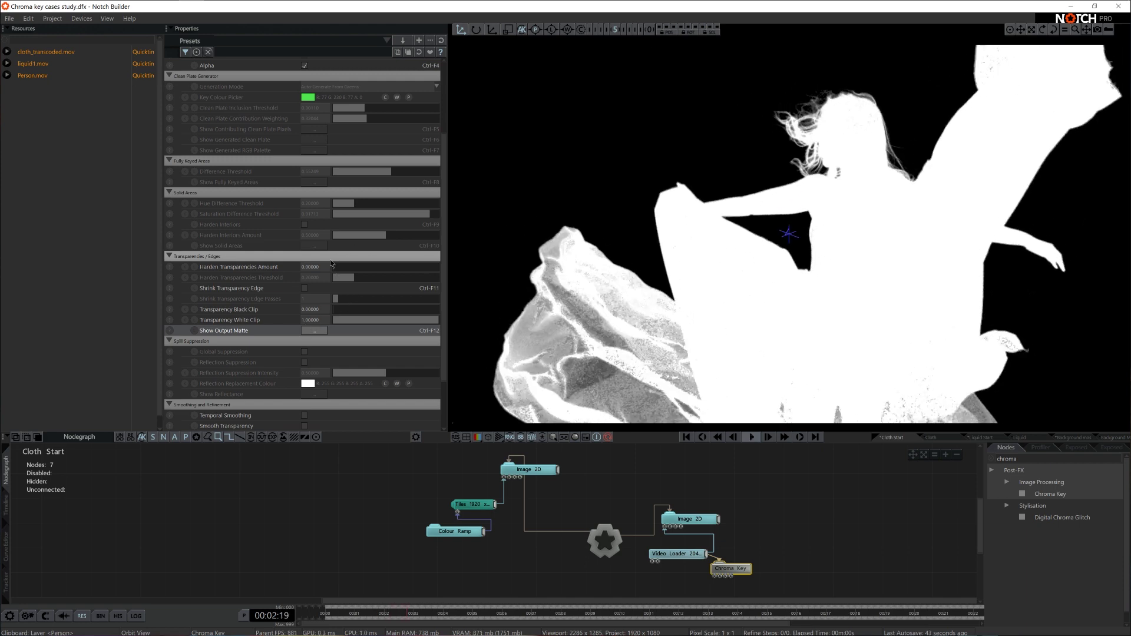
pyautogui.click(314, 330)
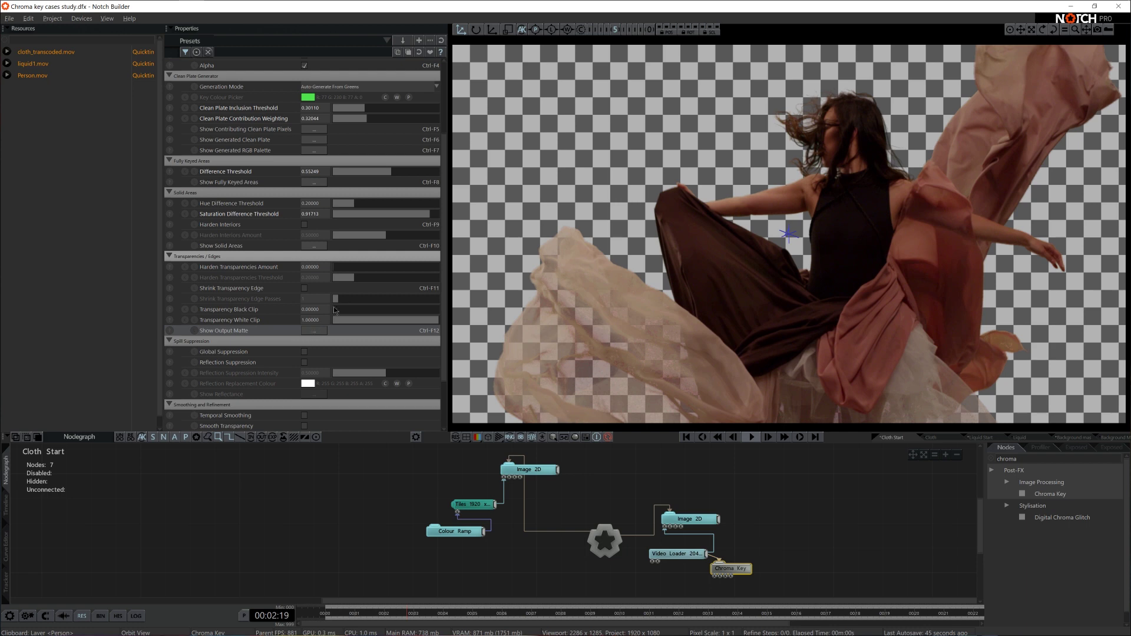
pyautogui.press('space')
pyautogui.press('space')
pyautogui.scroll(-3, 342, 289)
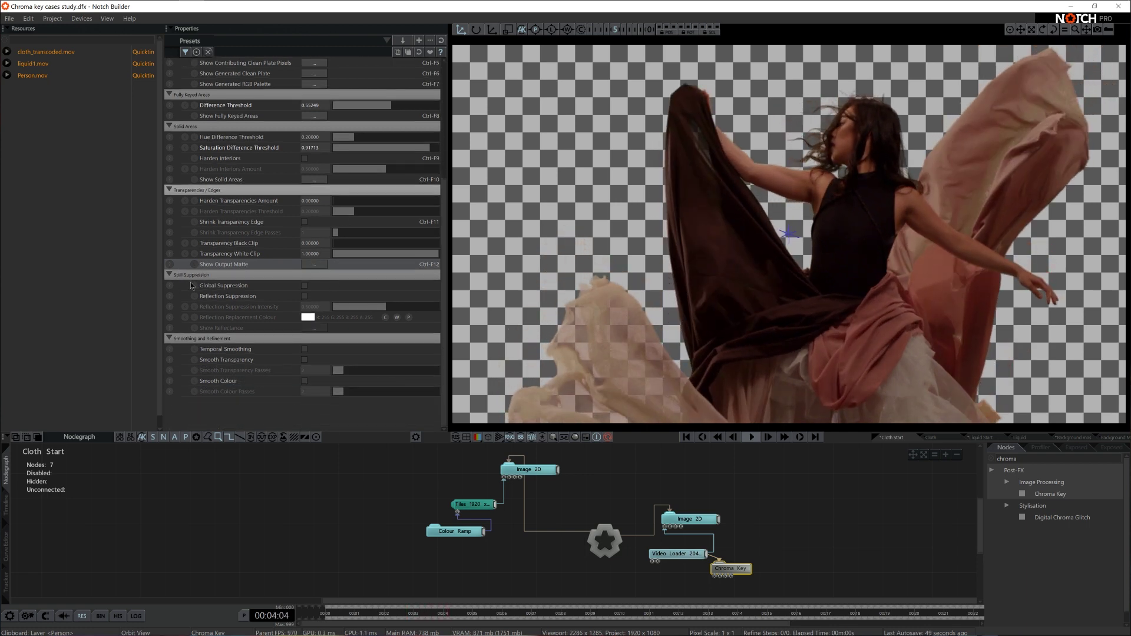
pyautogui.press('space')
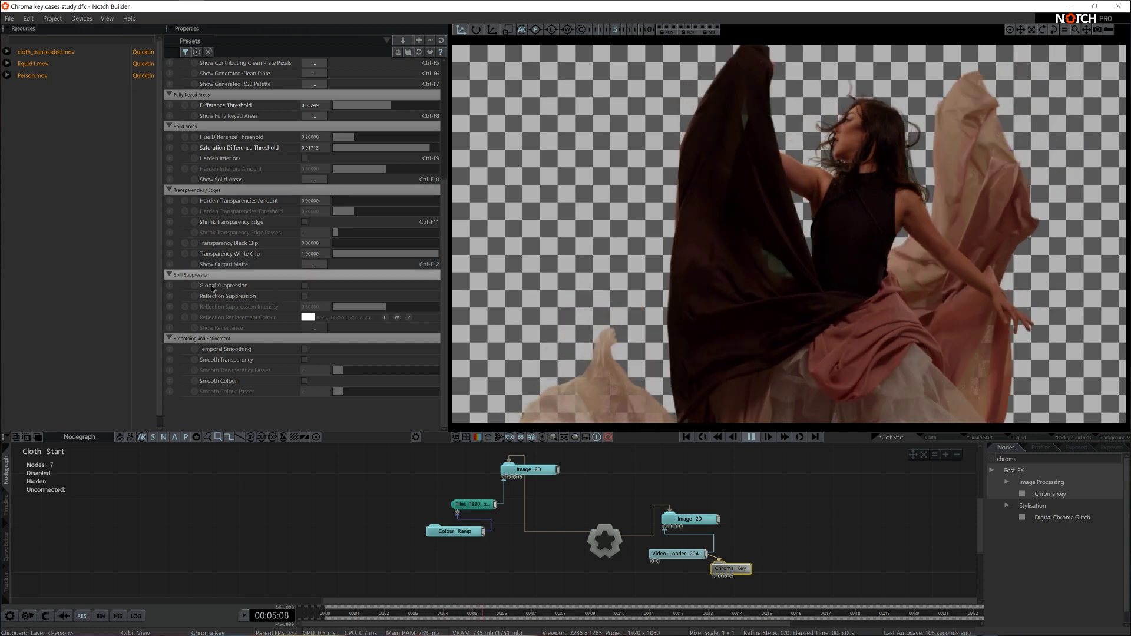
pyautogui.click(304, 287)
pyautogui.click(304, 287)
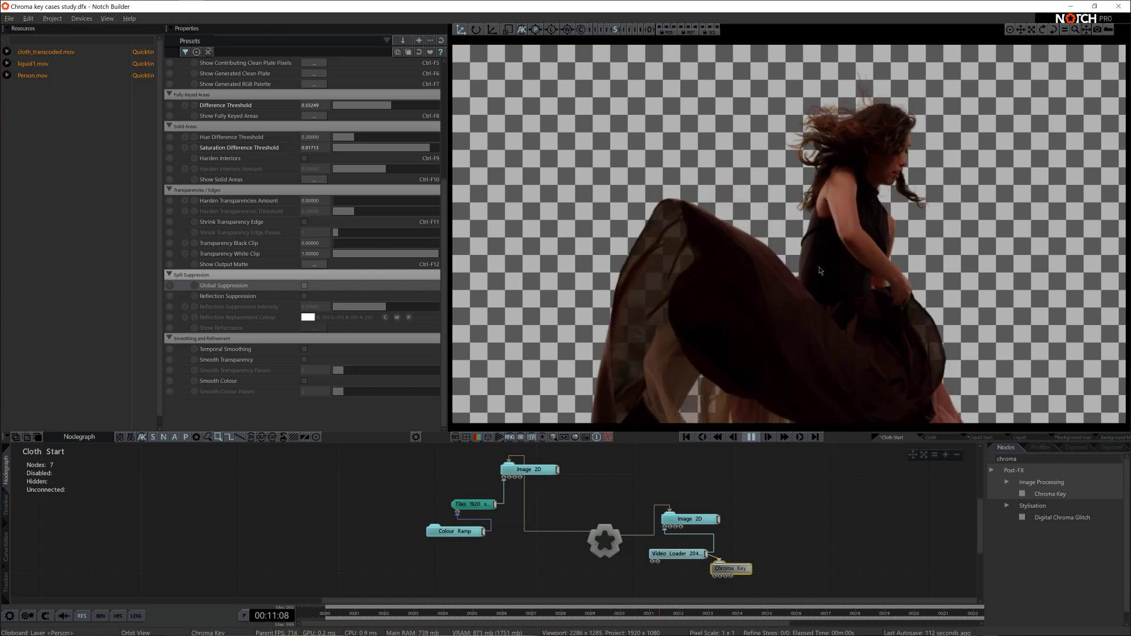
pyautogui.press('space')
pyautogui.click(305, 287)
pyautogui.press('space')
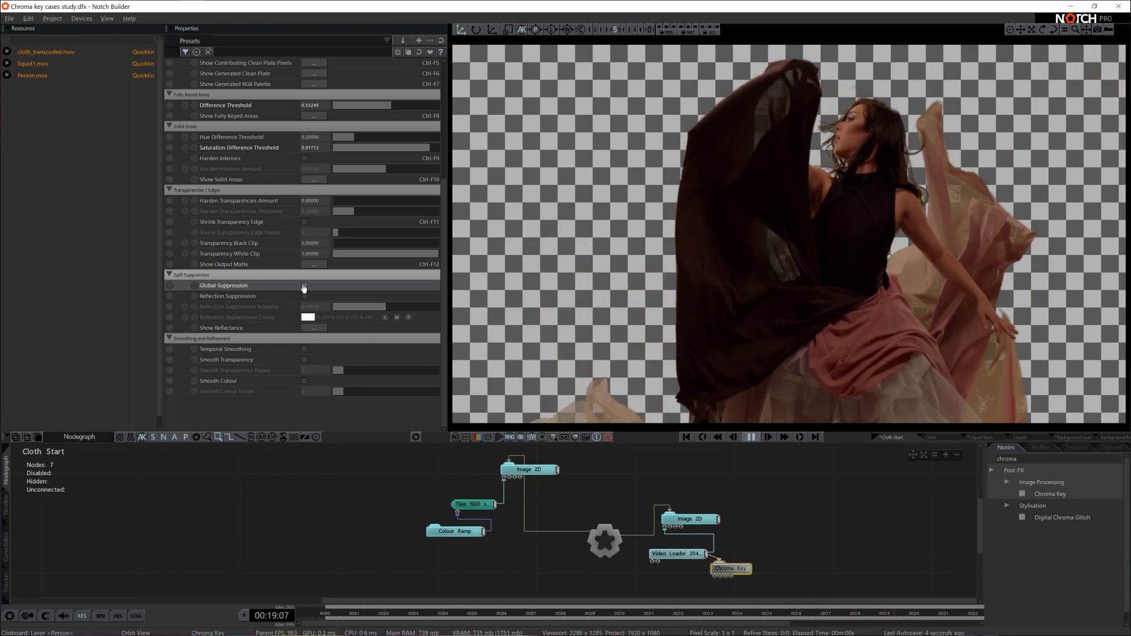
pyautogui.click(304, 286)
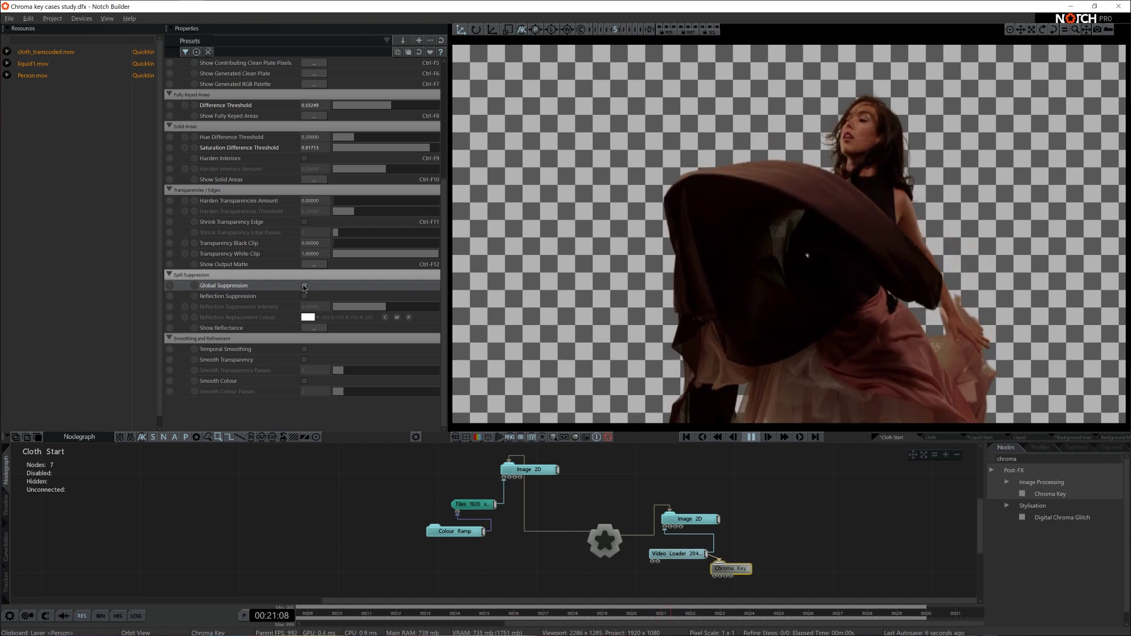
pyautogui.press('space')
pyautogui.press('space')
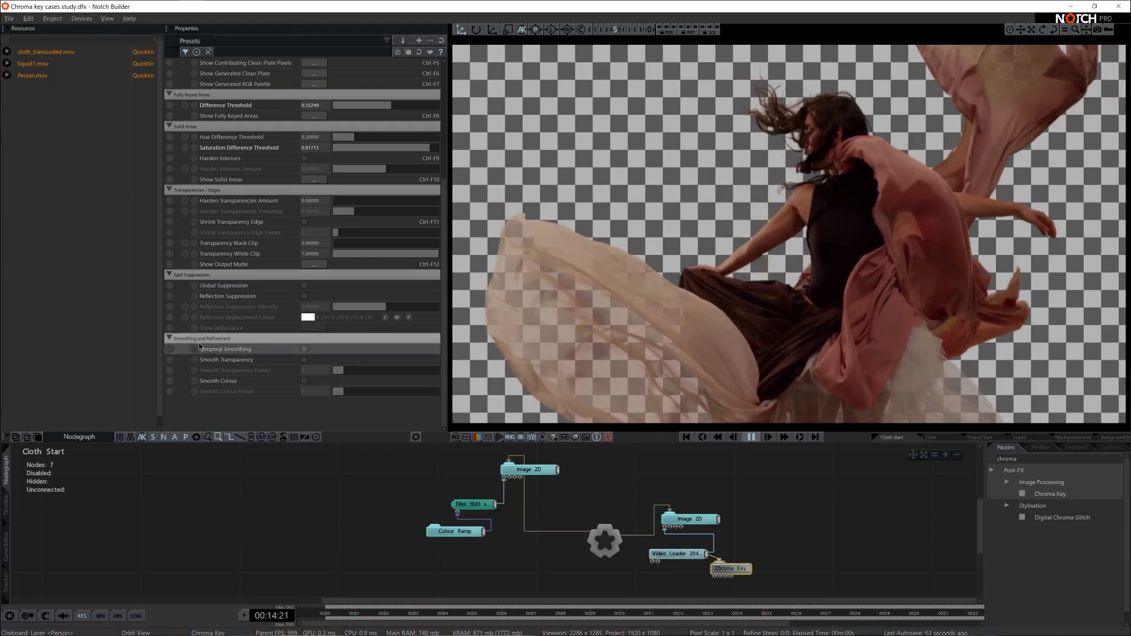
# Enable Temporal Smoothing on the cloth key, comparing it on and off during playback
pyautogui.press('space')
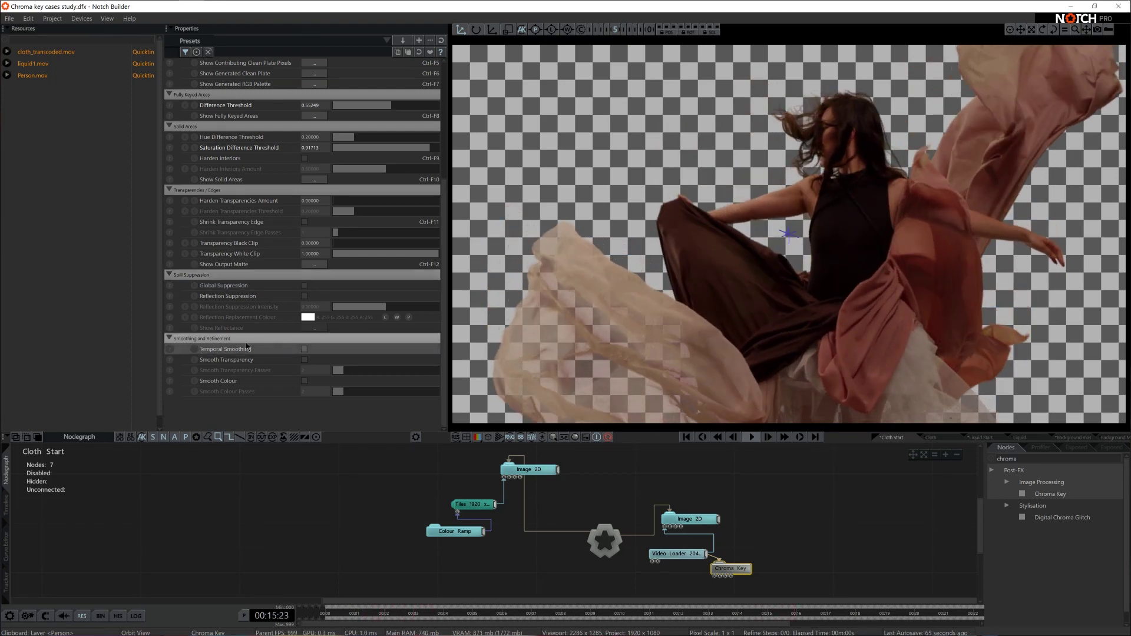
pyautogui.click(305, 349)
pyautogui.press('space')
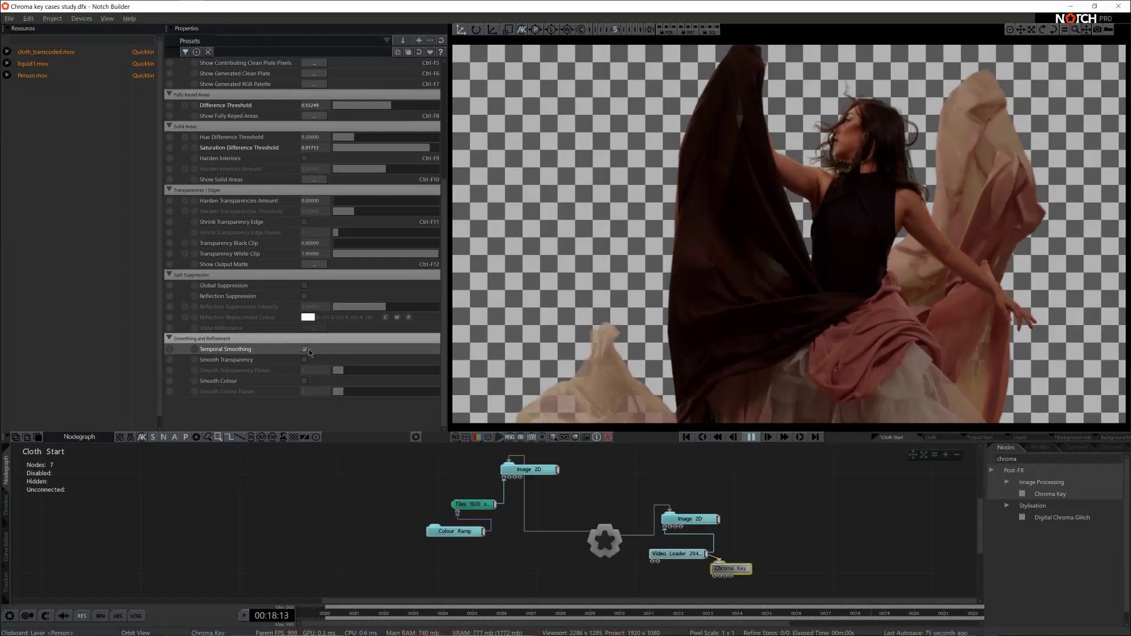
pyautogui.click(304, 350)
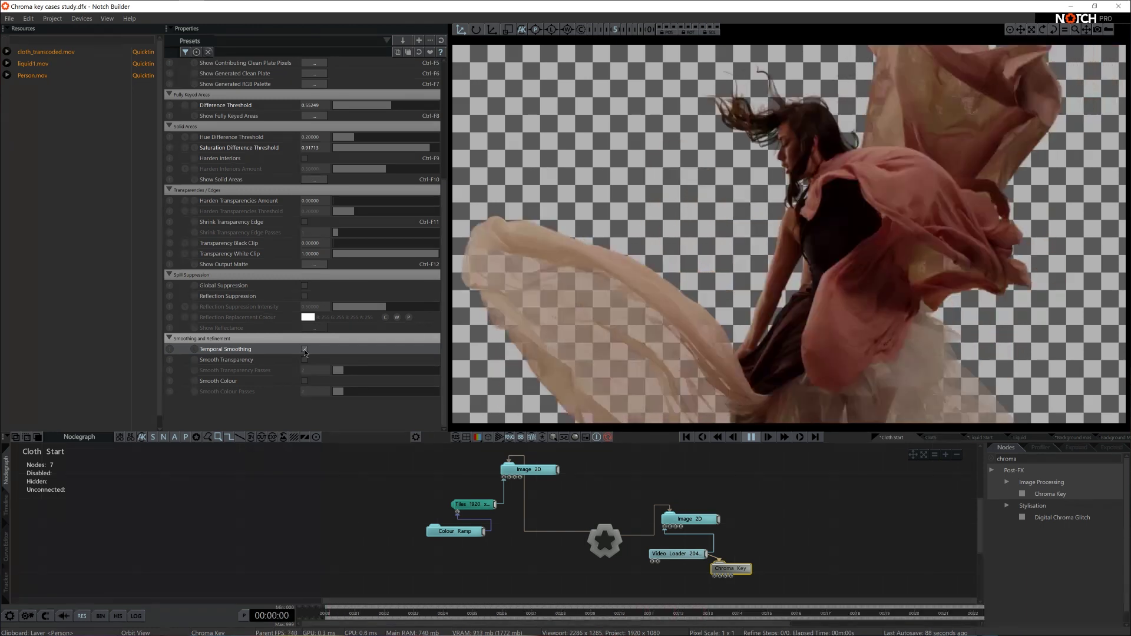
pyautogui.click(304, 348)
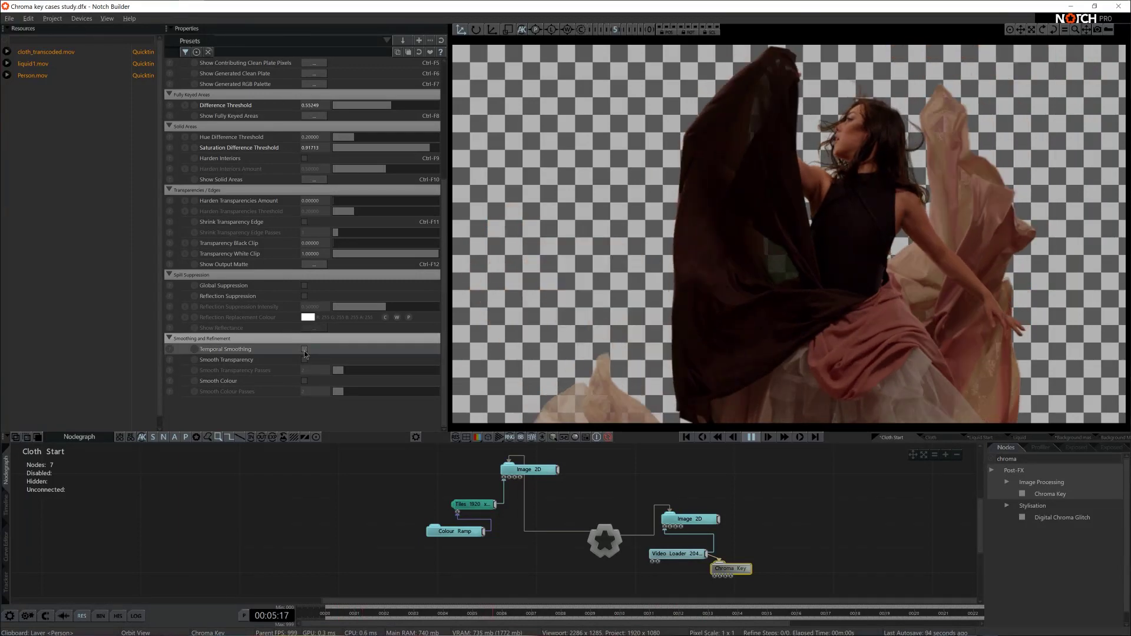
pyautogui.click(304, 349)
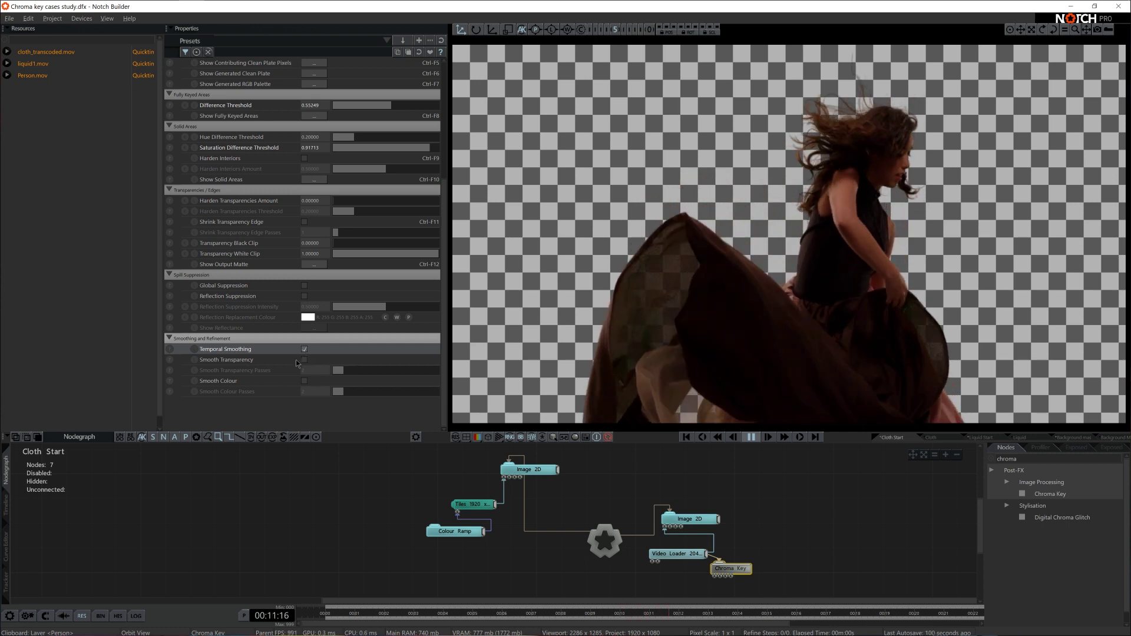
# Turn on Smooth Transparency and Smooth Colour, each with 20 passes
pyautogui.click(303, 360)
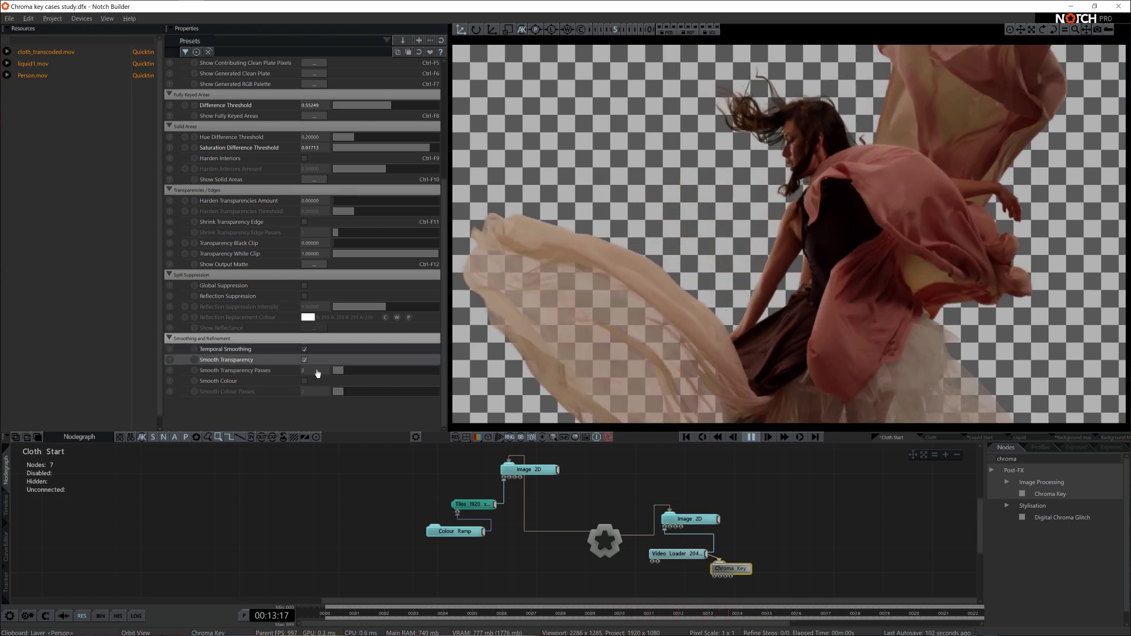
pyautogui.write('20')
pyautogui.press('Return')
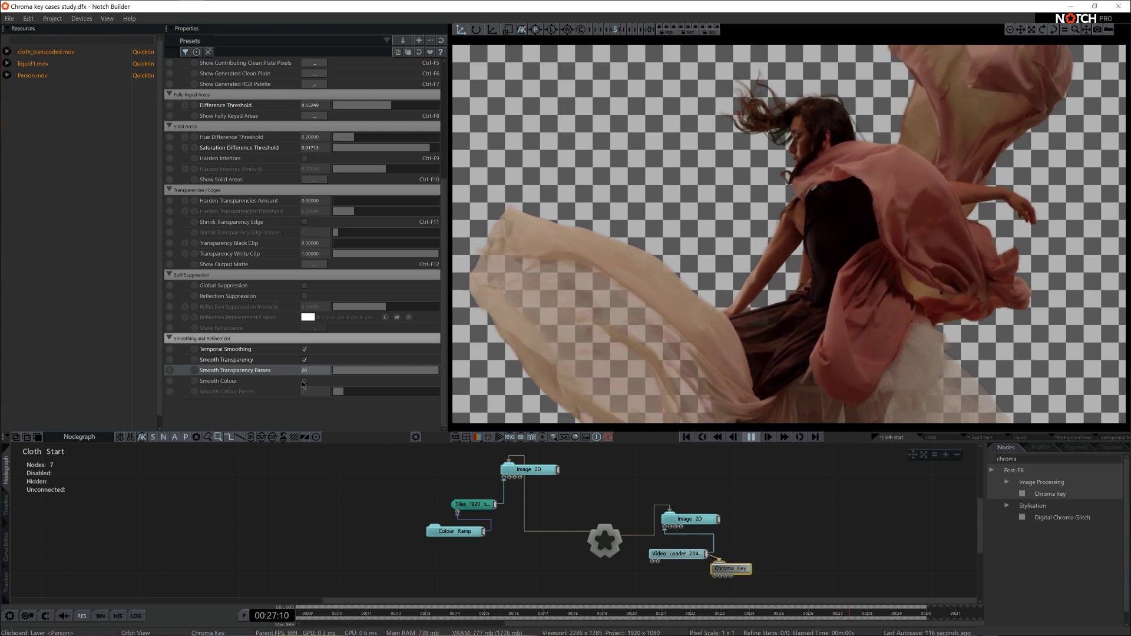
pyautogui.click(304, 381)
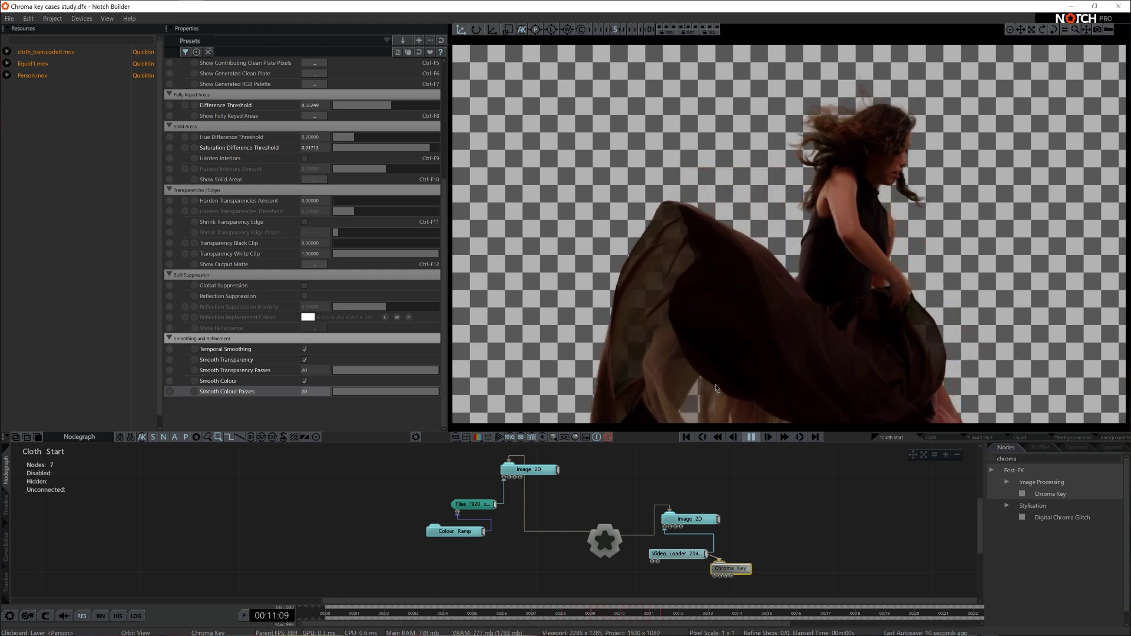
pyautogui.press('space')
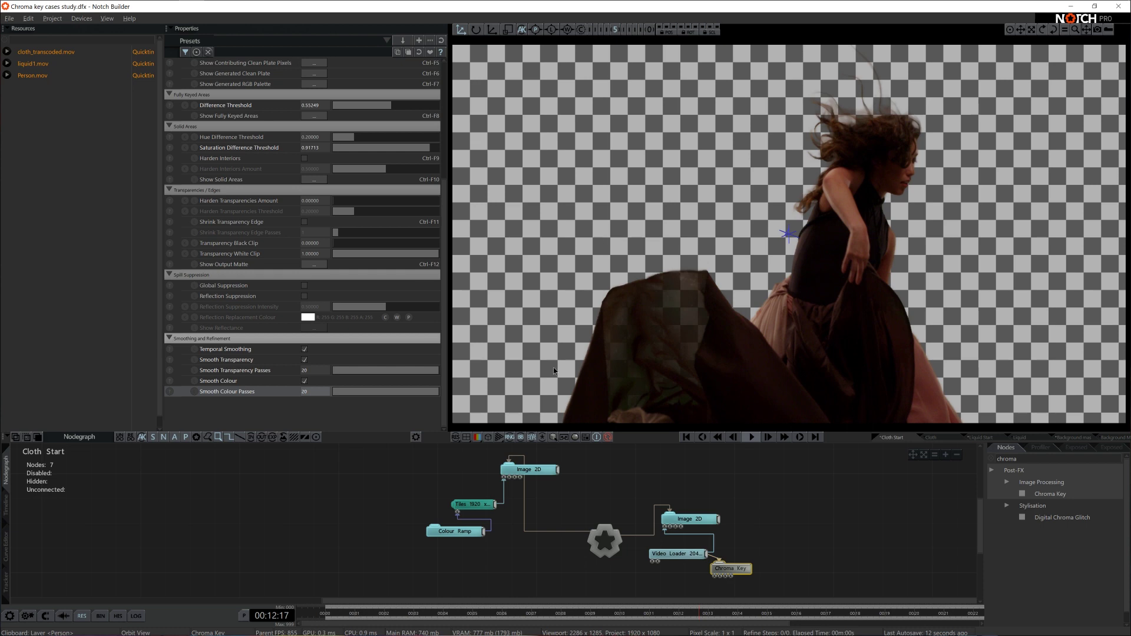
pyautogui.click(6, 503)
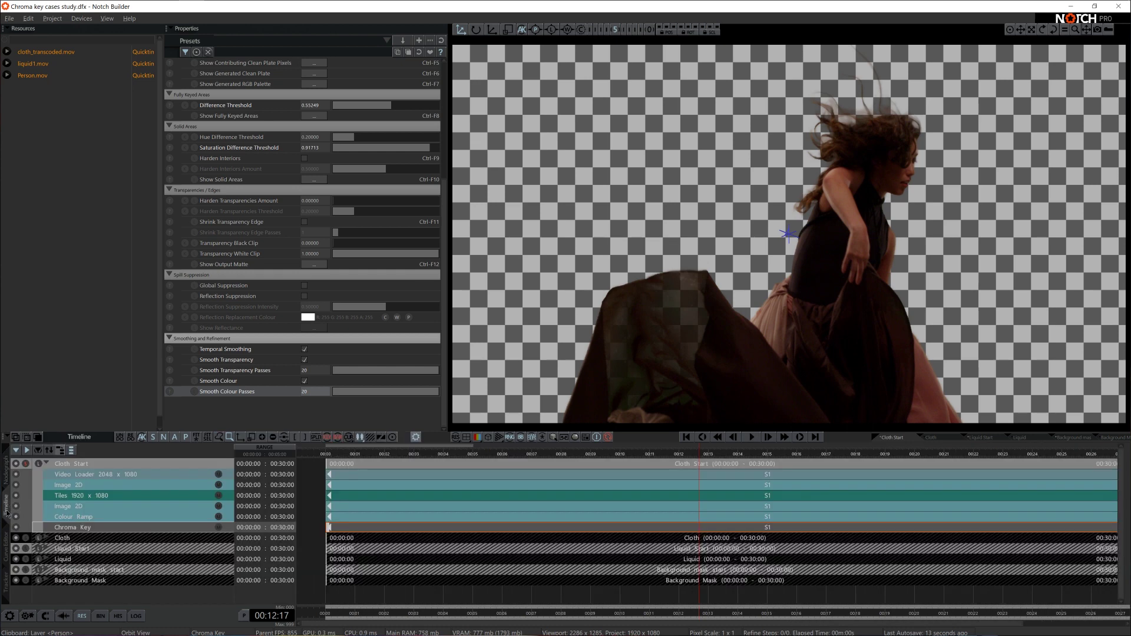
# Select the Liquid layer, solo Liquid Start, and reposition its Video Loader node
pyautogui.click(46, 463)
pyautogui.click(50, 494)
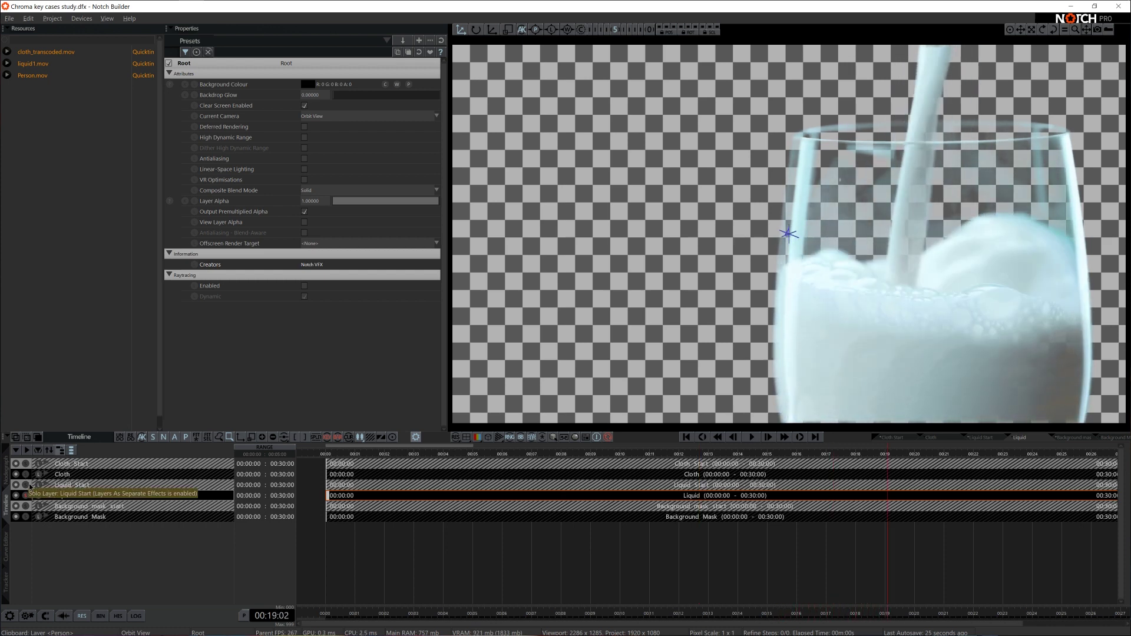
pyautogui.click(29, 483)
pyautogui.click(7, 472)
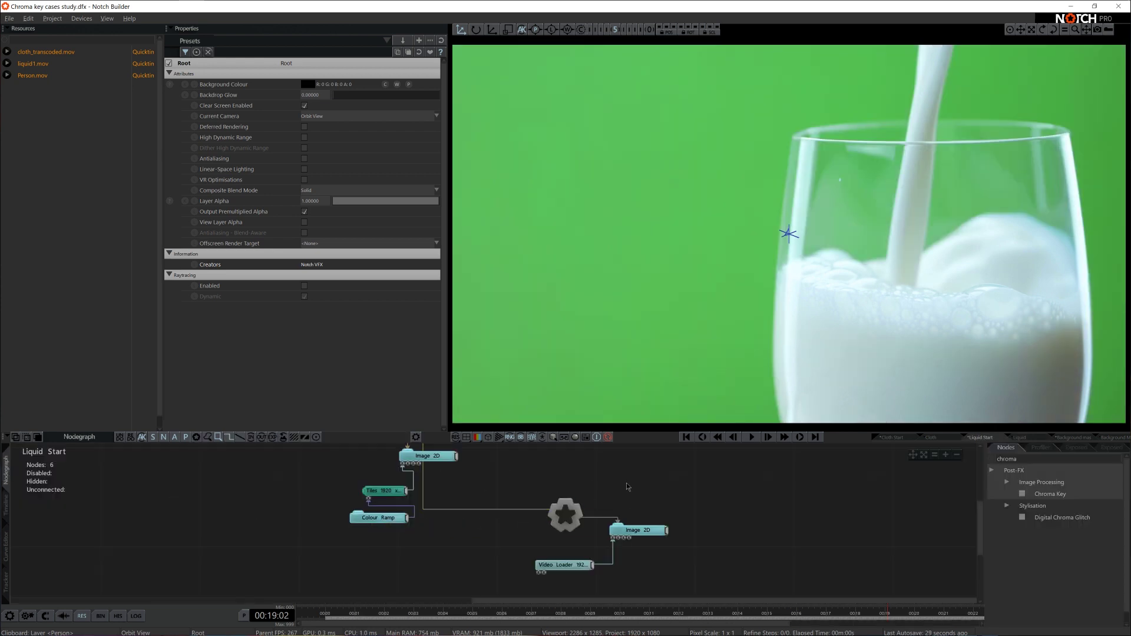
pyautogui.moveTo(627, 487); pyautogui.dragTo(645, 483, button='middle')
pyautogui.moveTo(579, 562); pyautogui.dragTo(627, 574)
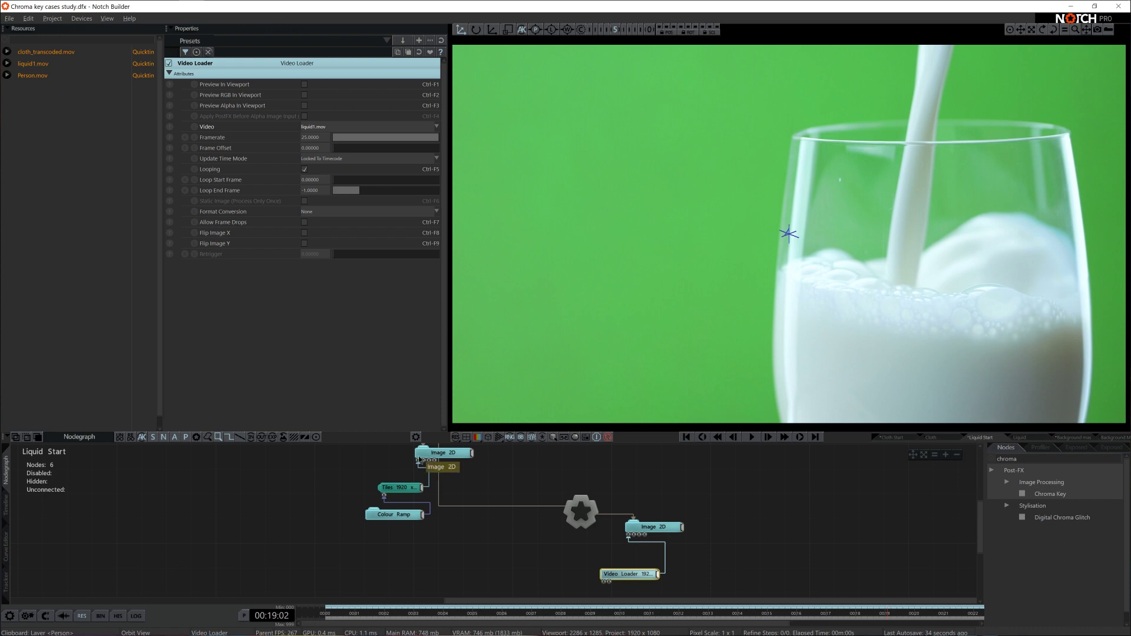
# Disable, then re-enable Image 2D and Video Loader, moving both nodes up and right
pyautogui.click(654, 526)
pyautogui.keyDown('shift'); pyautogui.click(629, 573); pyautogui.keyUp('shift')
pyautogui.press('d')
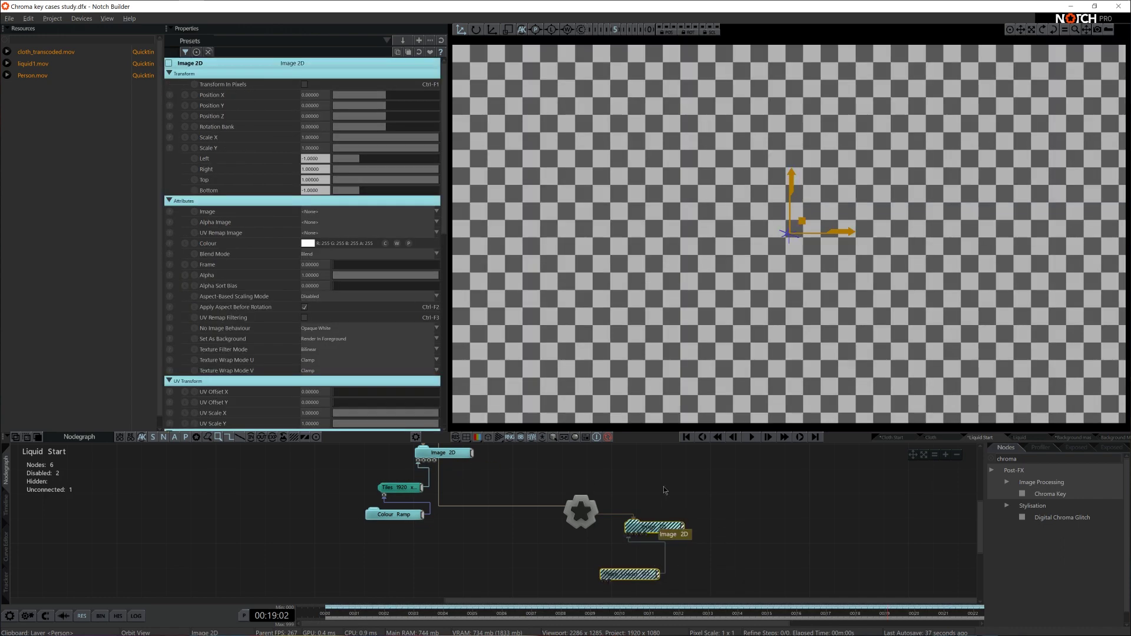
pyautogui.click(405, 488)
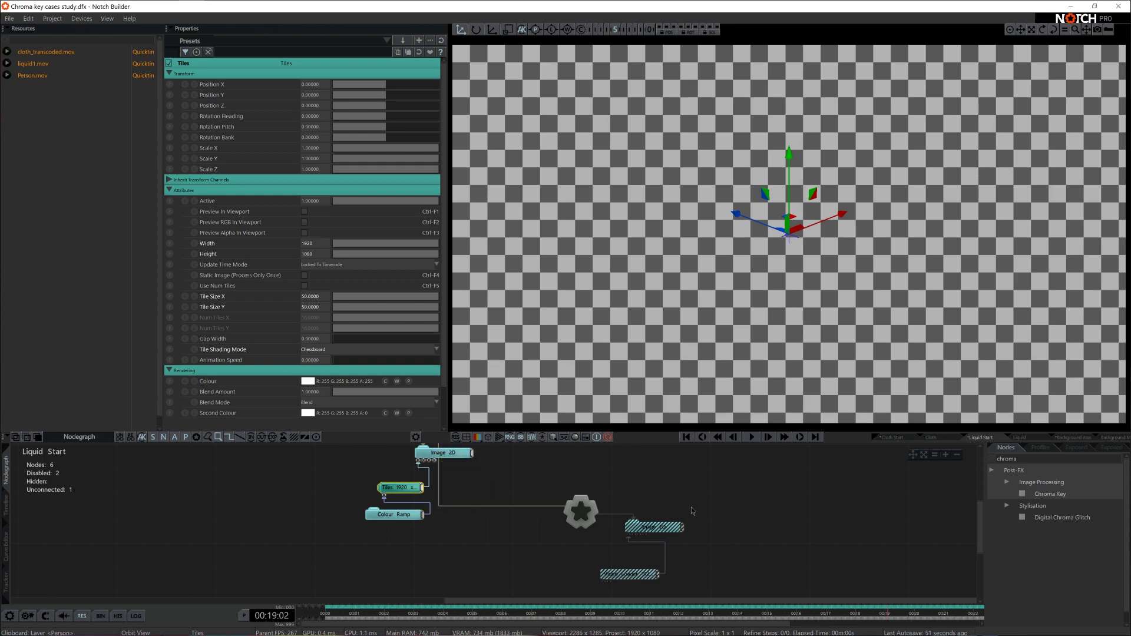
pyautogui.click(669, 527)
pyautogui.hotkey('ctrl', 'e')
pyautogui.moveTo(670, 527); pyautogui.dragTo(694, 490)
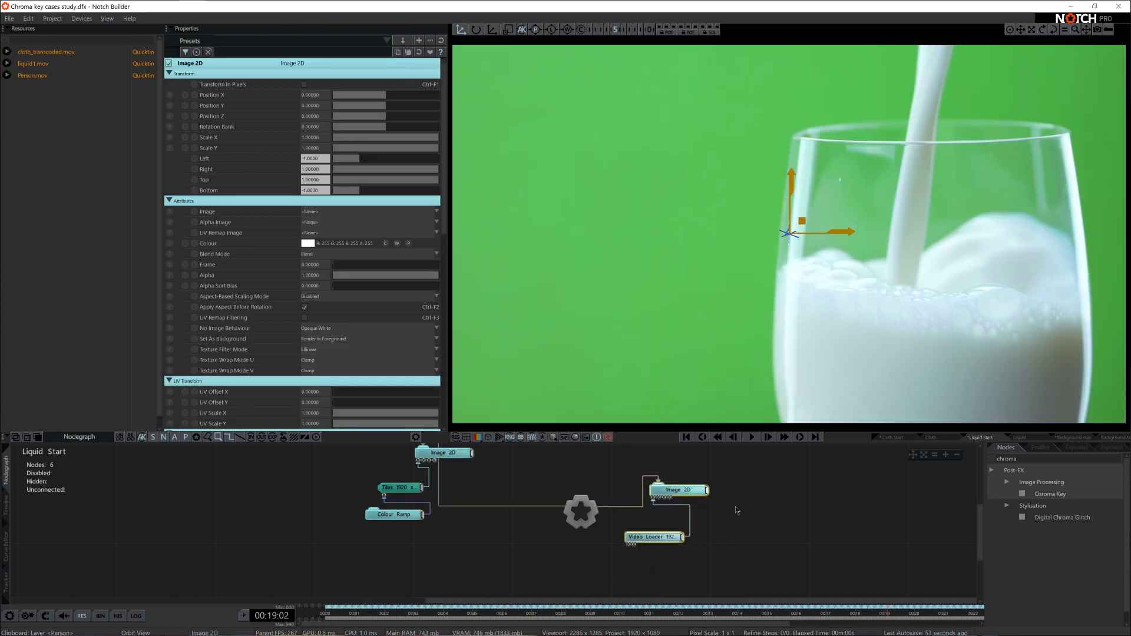
pyautogui.click(648, 537)
# Drop a Chroma Key onto the milk clip's Video Loader and review its default properties
pyautogui.moveTo(1006, 494); pyautogui.dragTo(691, 548)
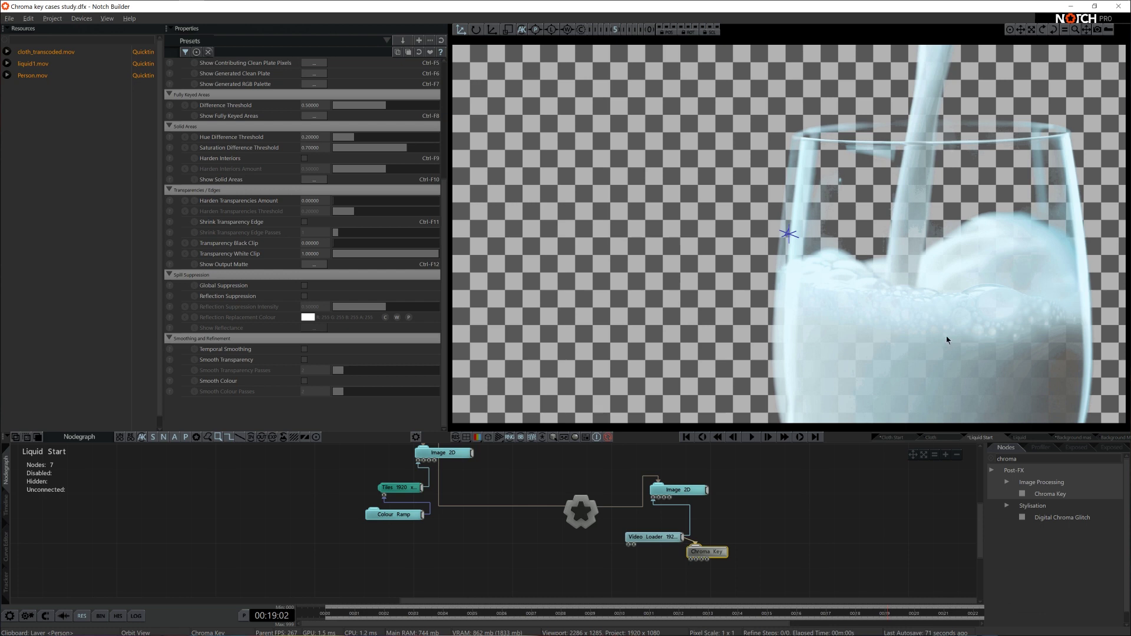
pyautogui.scroll(5, 348, 300)
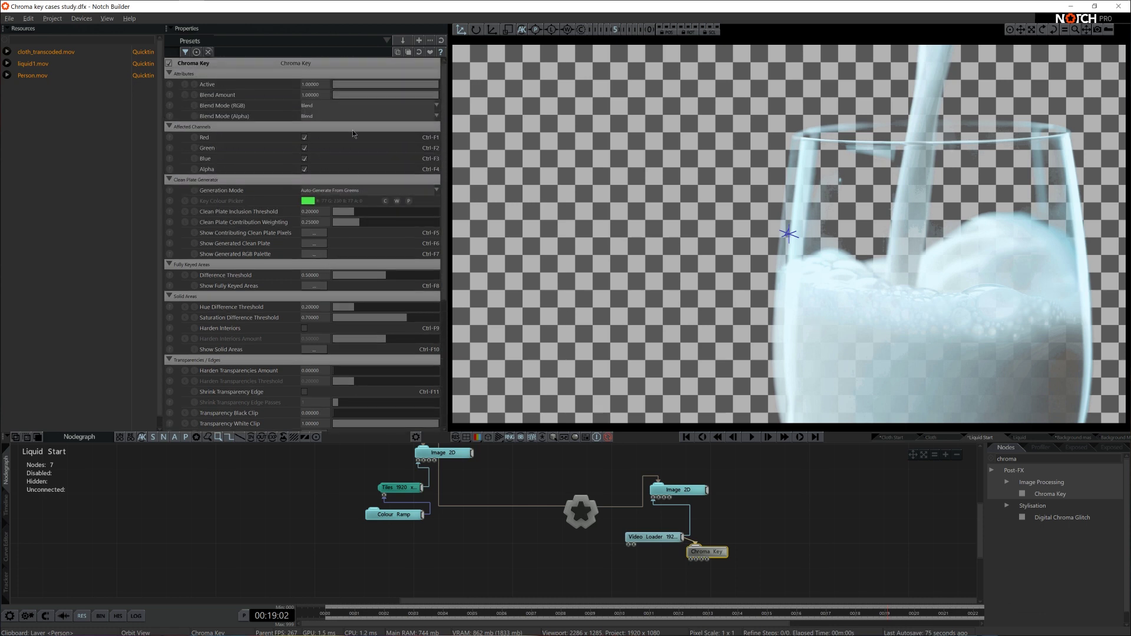
pyautogui.scroll(-1, 338, 195)
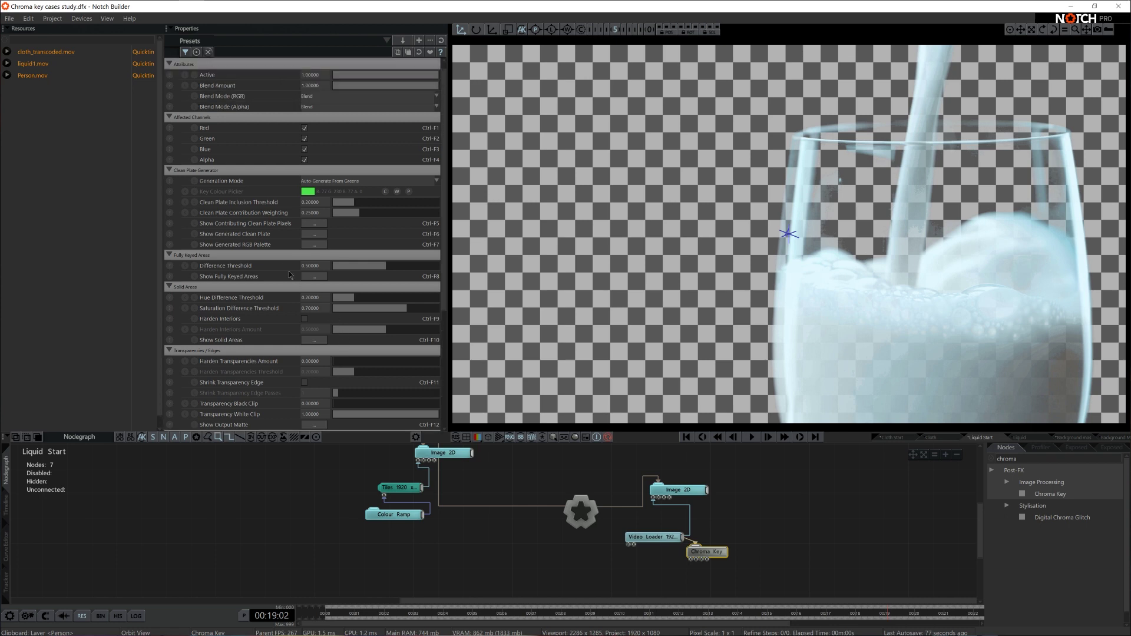
pyautogui.scroll(-9, 244, 257)
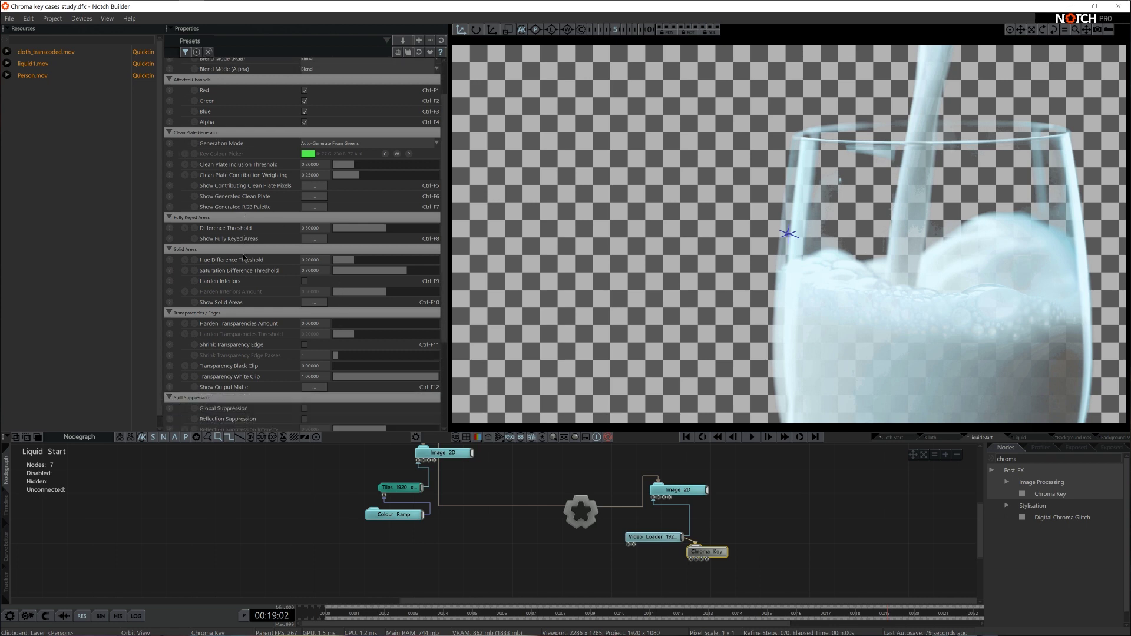
pyautogui.scroll(10, 242, 260)
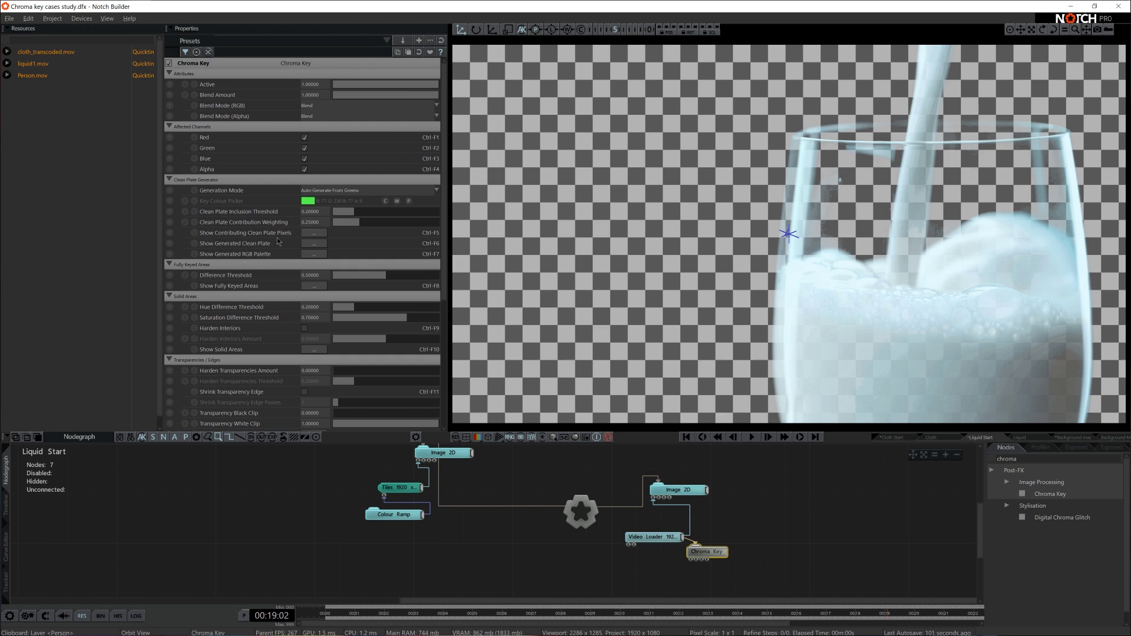
# Using the clean plate previews, set inclusion threshold 0.44475 and contribution weighting 0.19337
pyautogui.click(314, 236)
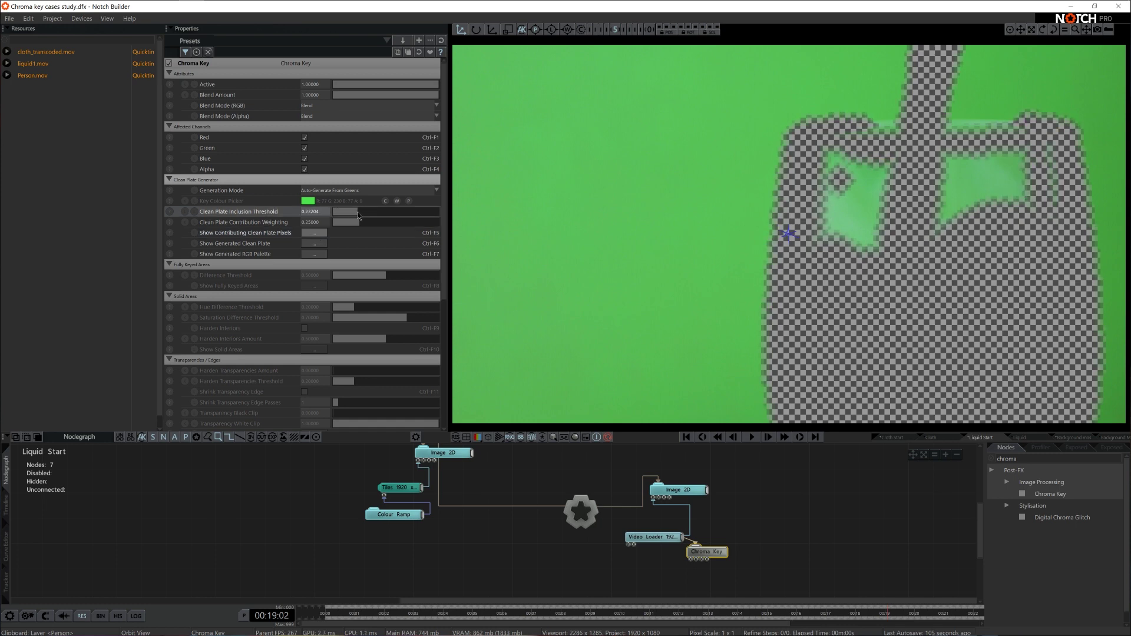
pyautogui.moveTo(355, 211)
pyautogui.mouseDown()
pyautogui.moveTo(361, 222)
pyautogui.moveTo(378, 214)
pyautogui.moveTo(362, 226)
pyautogui.mouseUp()
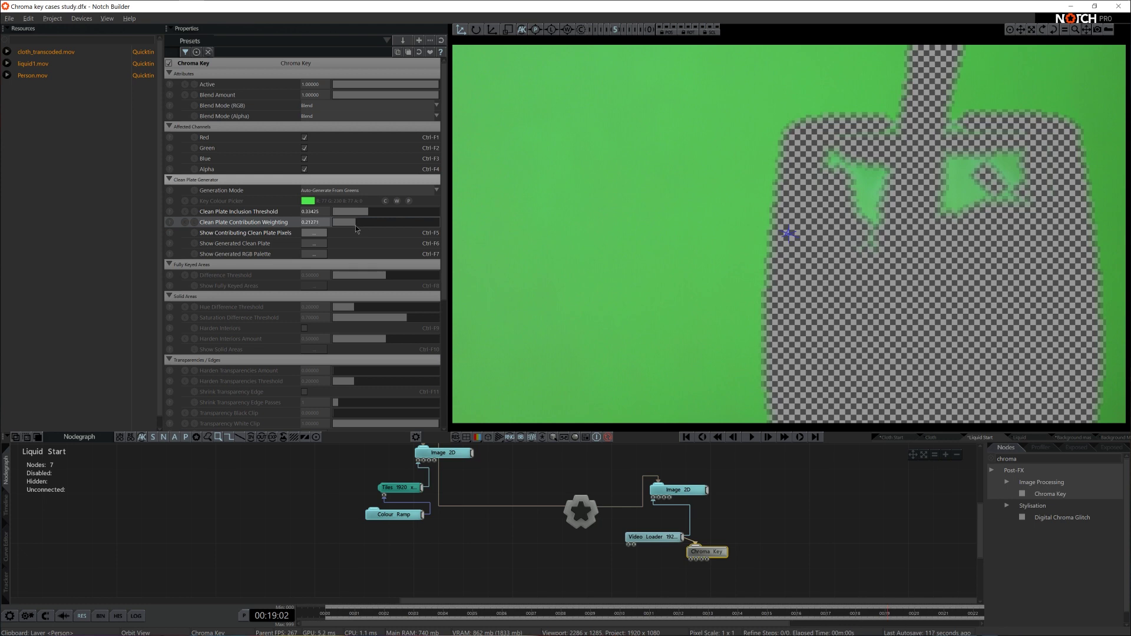
pyautogui.moveTo(355, 227); pyautogui.dragTo(352, 226)
pyautogui.click(314, 243)
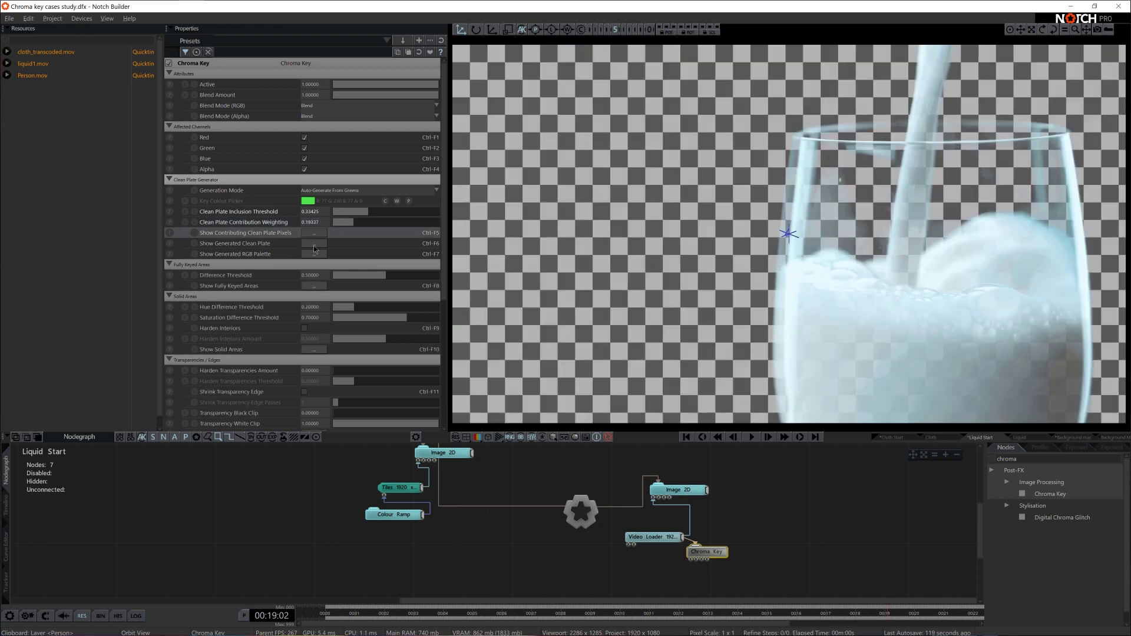
pyautogui.moveTo(367, 216); pyautogui.dragTo(380, 215)
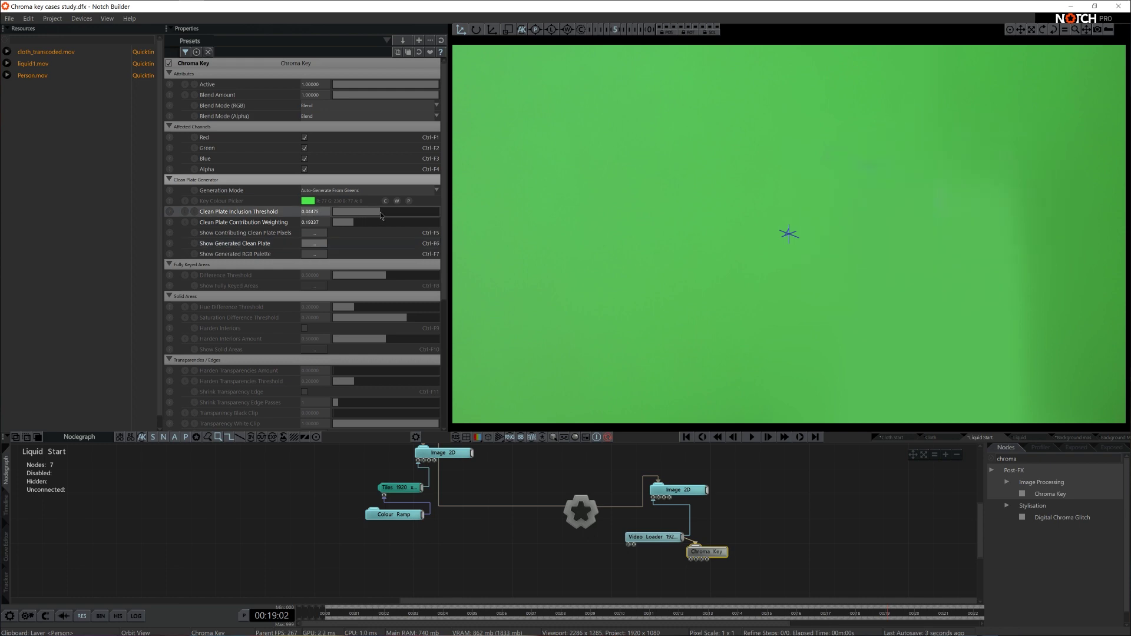
pyautogui.press('space')
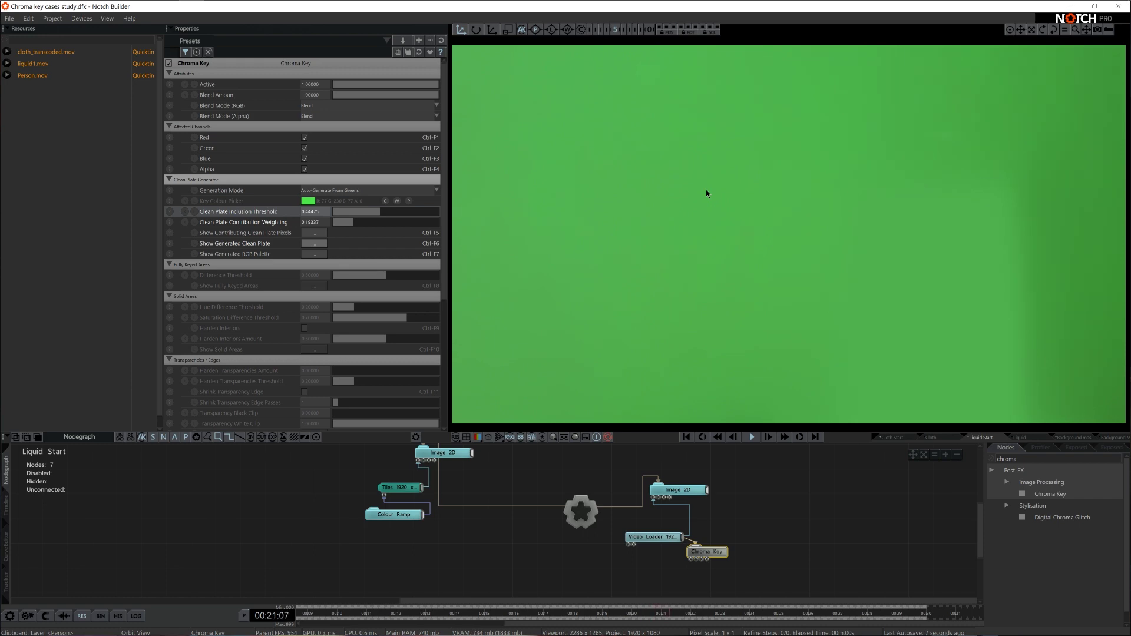
pyautogui.press('space')
pyautogui.click(314, 243)
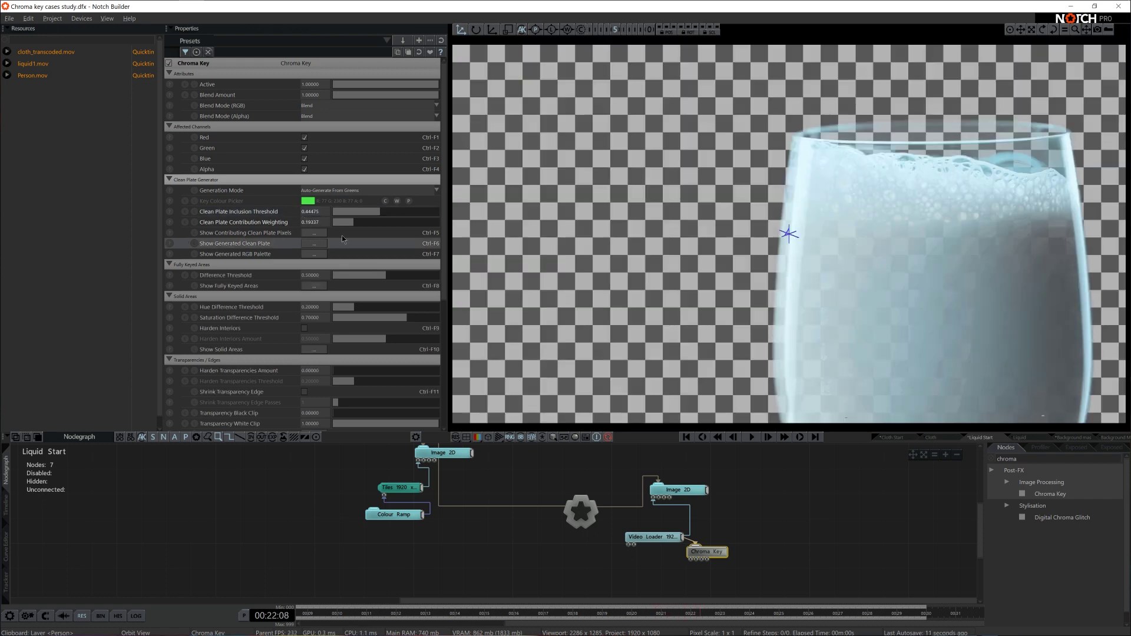
pyautogui.scroll(-1, 306, 224)
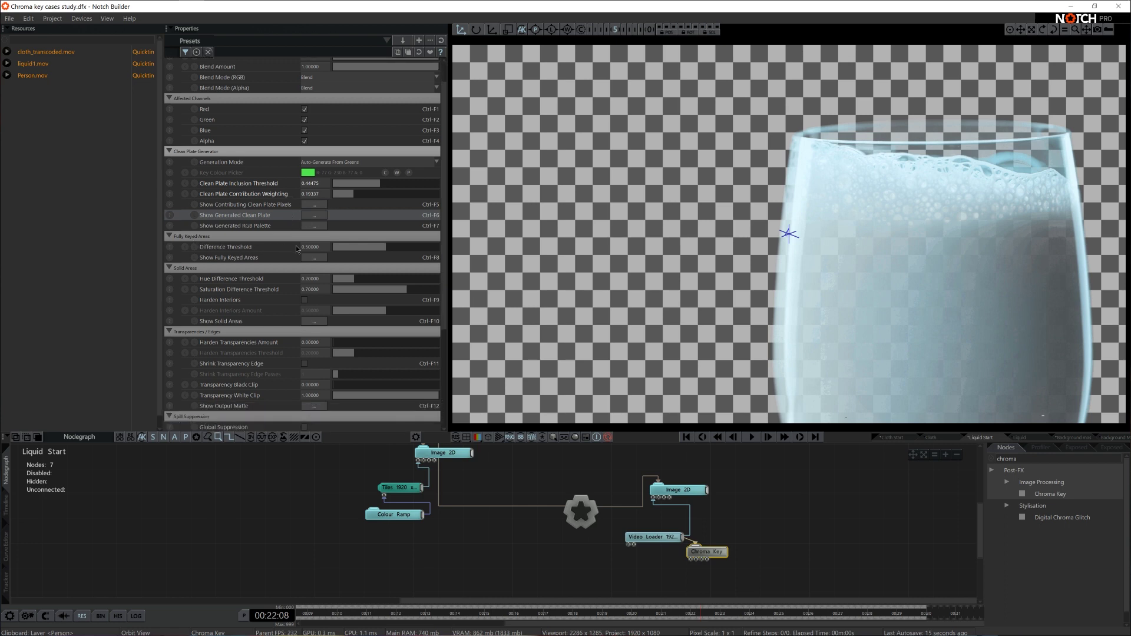
# Push the Difference Threshold to 0.78177 under the fully keyed preview, then play and compare
pyautogui.click(305, 259)
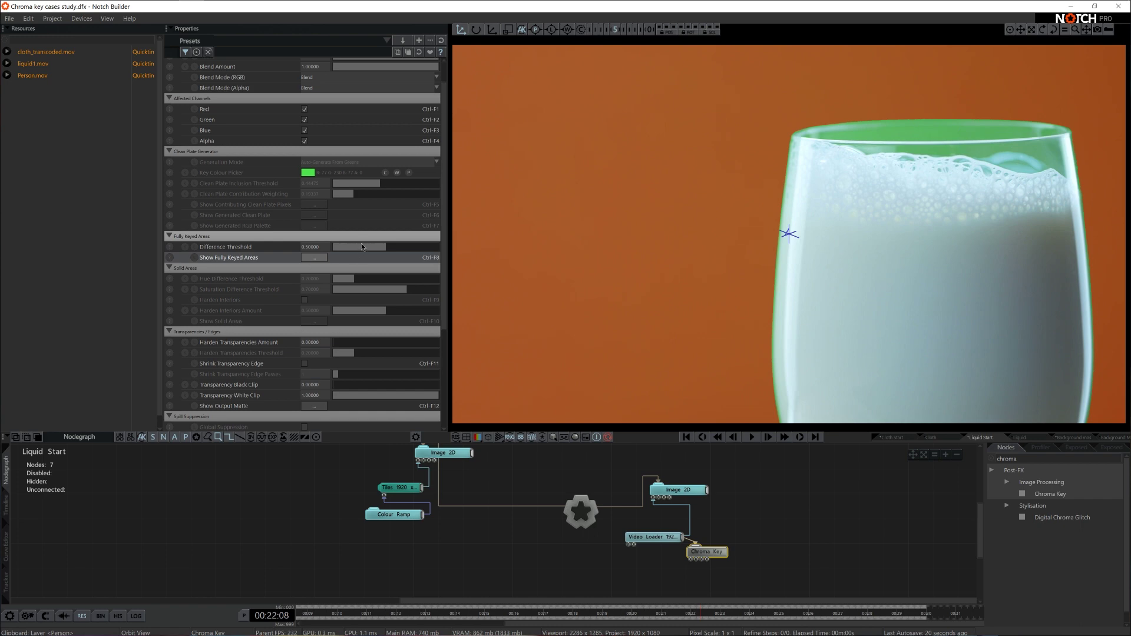
pyautogui.moveTo(386, 246); pyautogui.dragTo(411, 249)
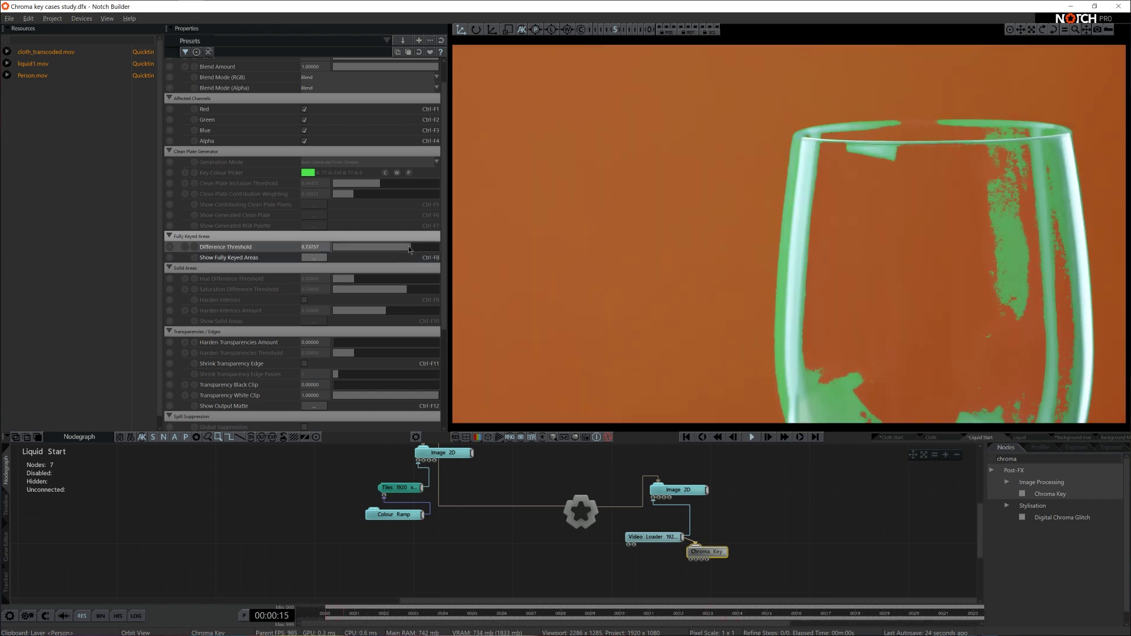
pyautogui.moveTo(408, 246)
pyautogui.mouseDown()
pyautogui.moveTo(424, 250)
pyautogui.moveTo(411, 252)
pyautogui.mouseUp()
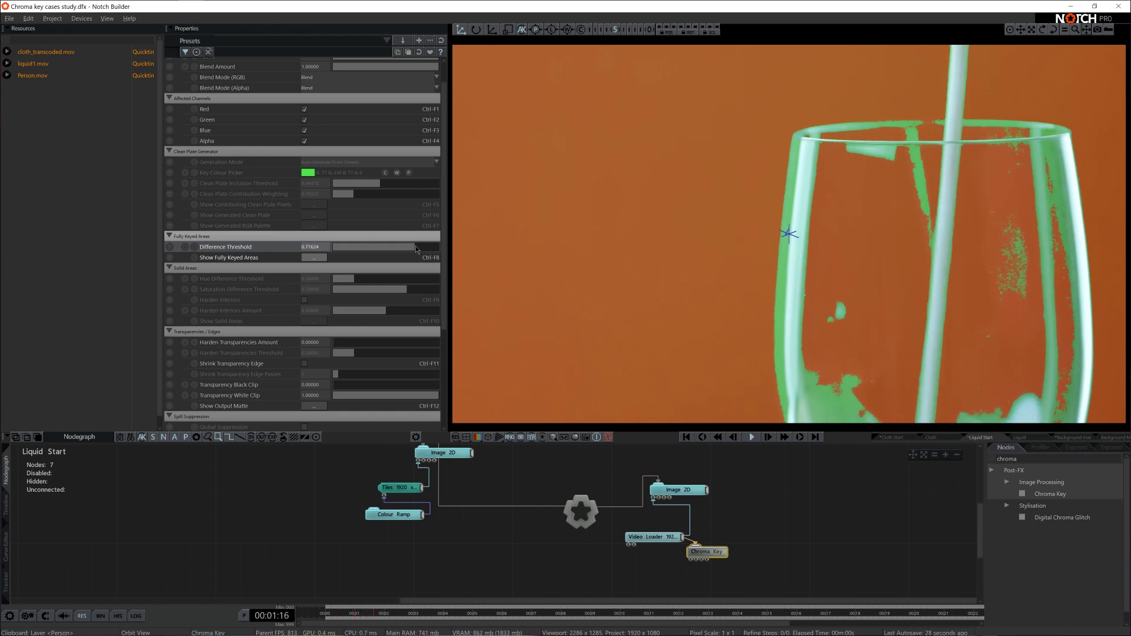
pyautogui.moveTo(415, 248); pyautogui.dragTo(417, 249)
pyautogui.press('space')
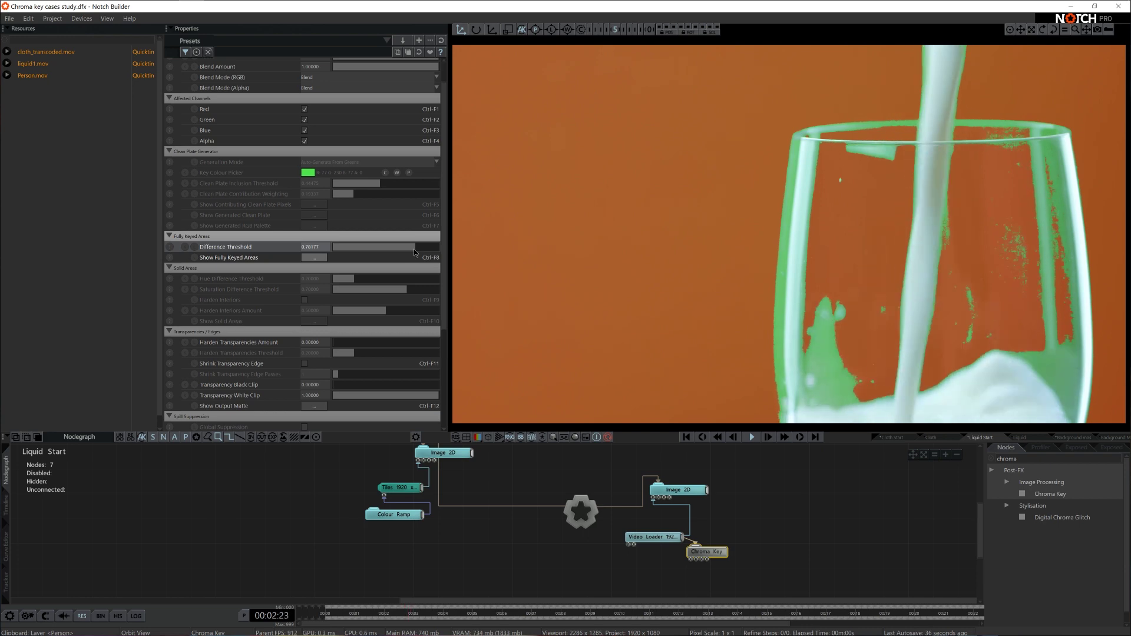
pyautogui.click(317, 259)
pyautogui.click(317, 259)
pyautogui.click(317, 259)
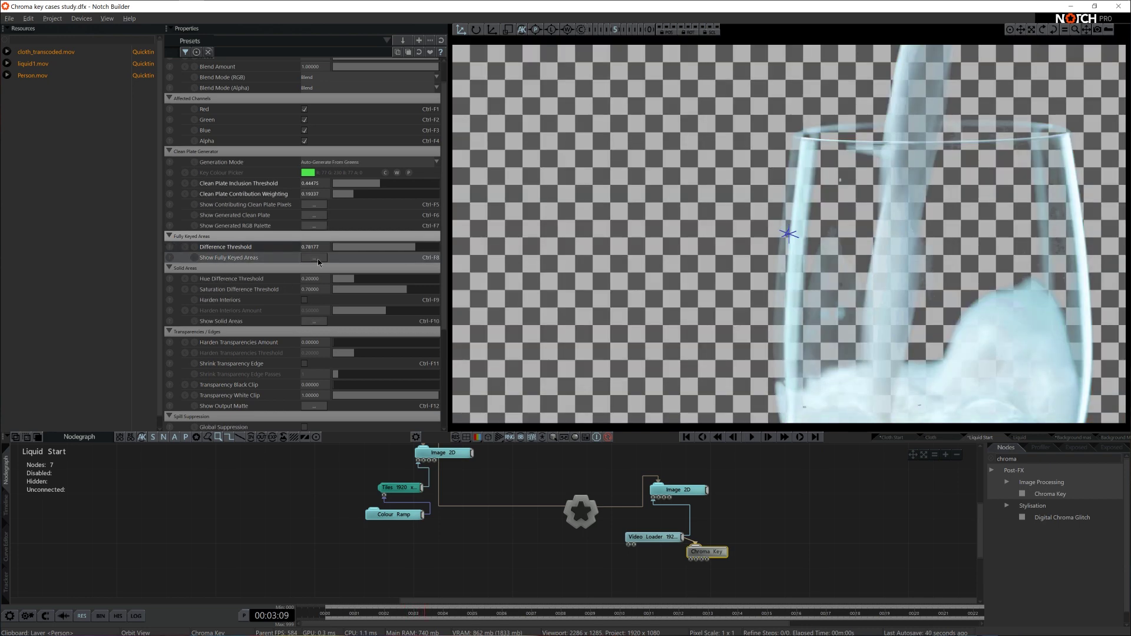
# Drop the milk key's Hue Difference Threshold to 0.16298, checking it against the Show Solid Areas preview
pyautogui.scroll(-3, 231, 272)
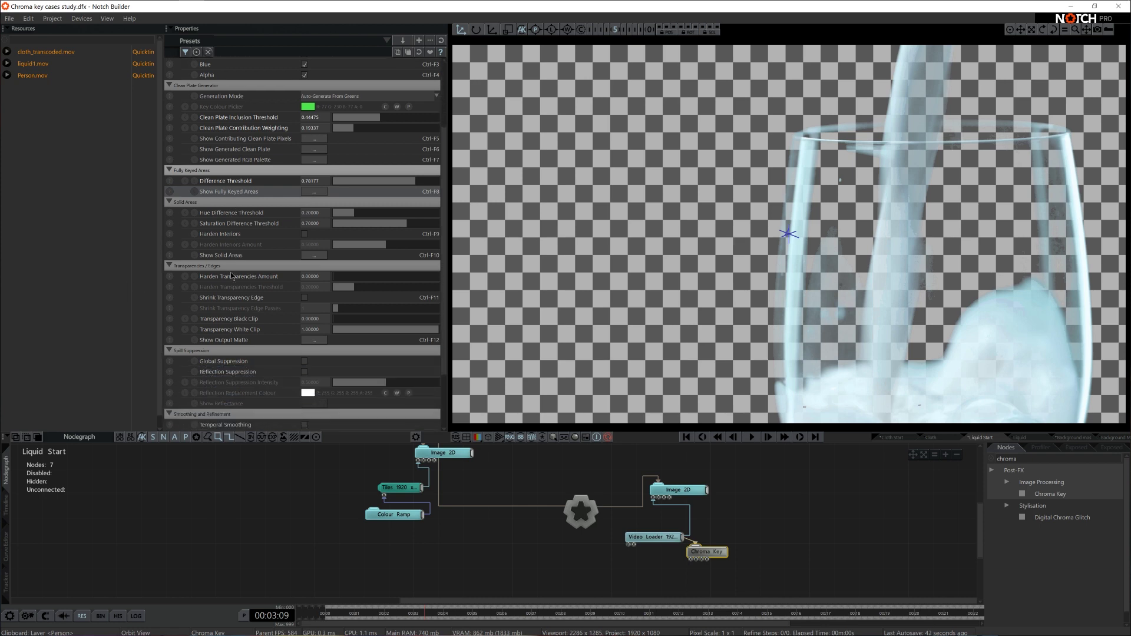
pyautogui.click(315, 255)
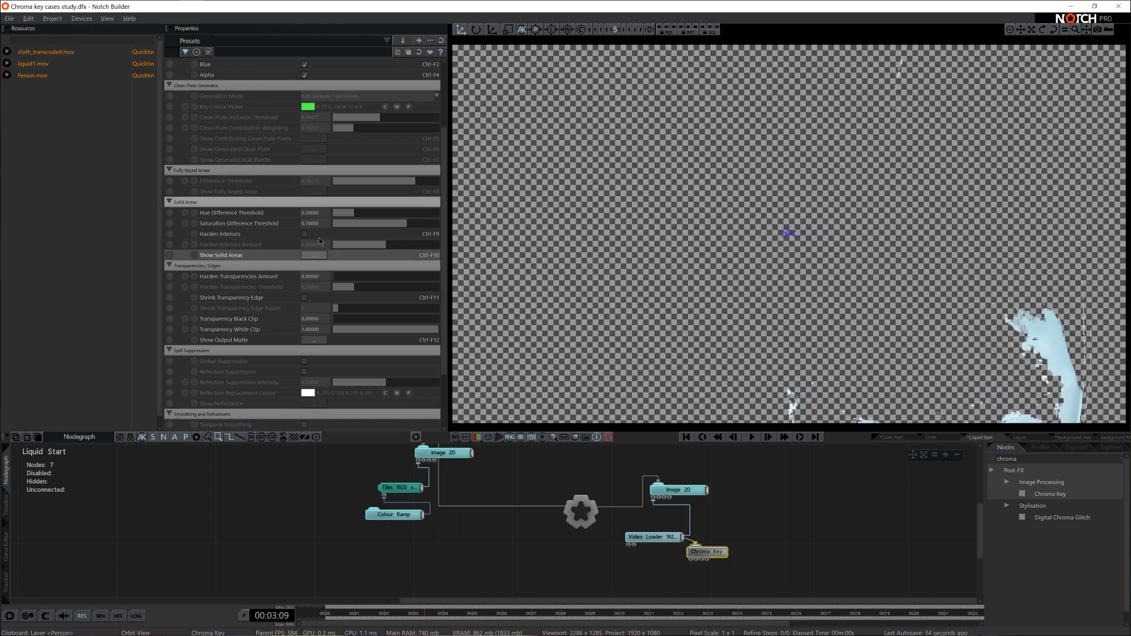
pyautogui.moveTo(351, 212); pyautogui.dragTo(346, 218)
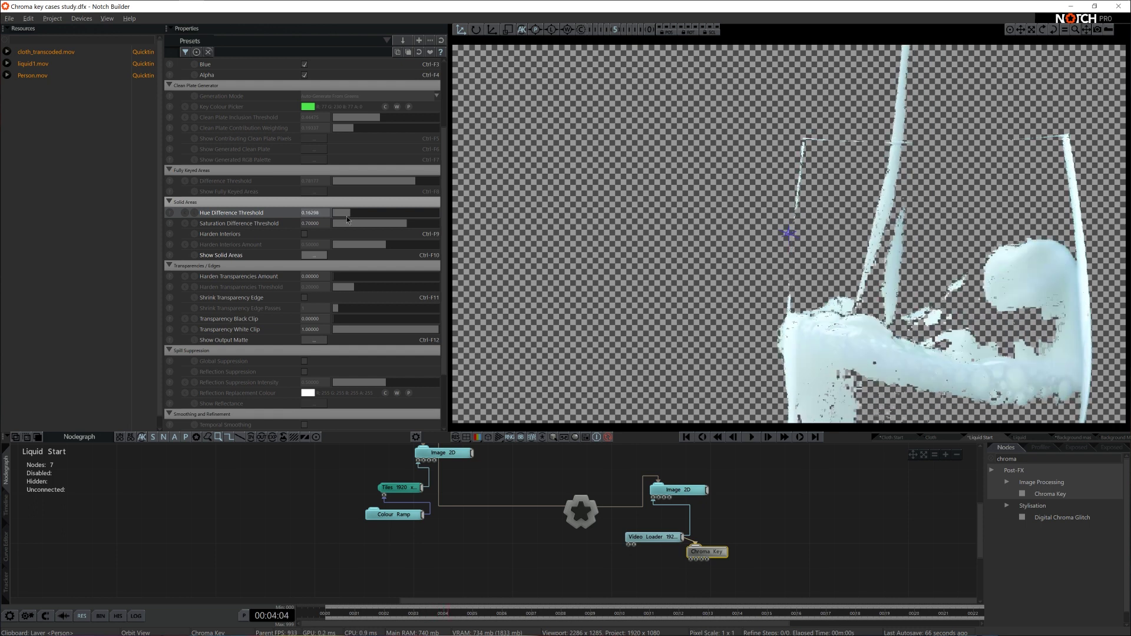
pyautogui.click(319, 253)
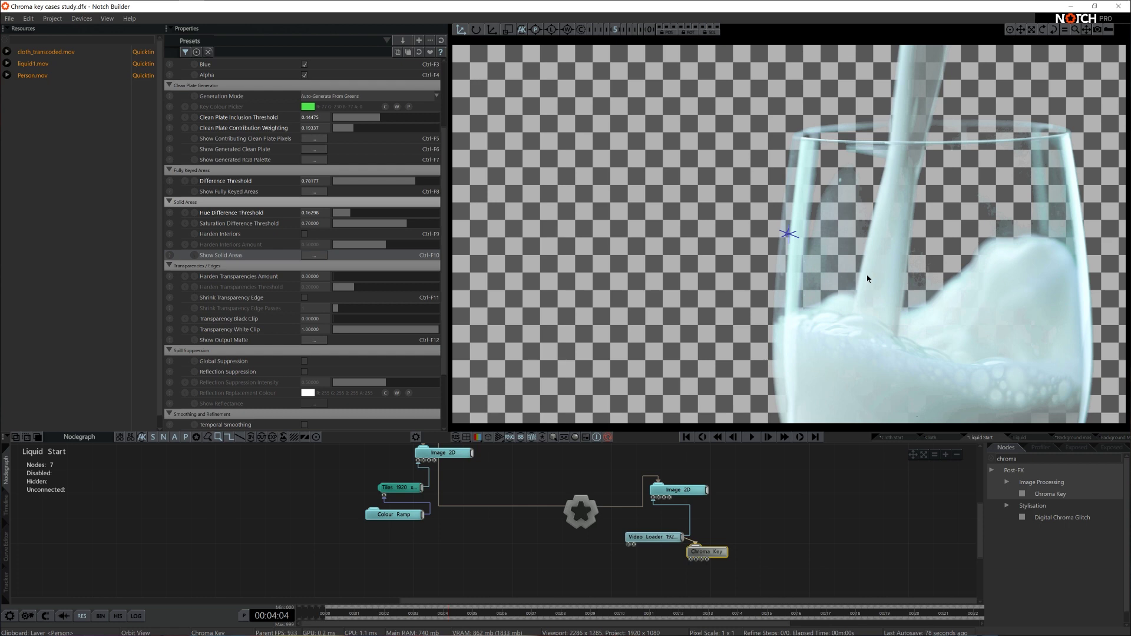
pyautogui.scroll(-3, 242, 233)
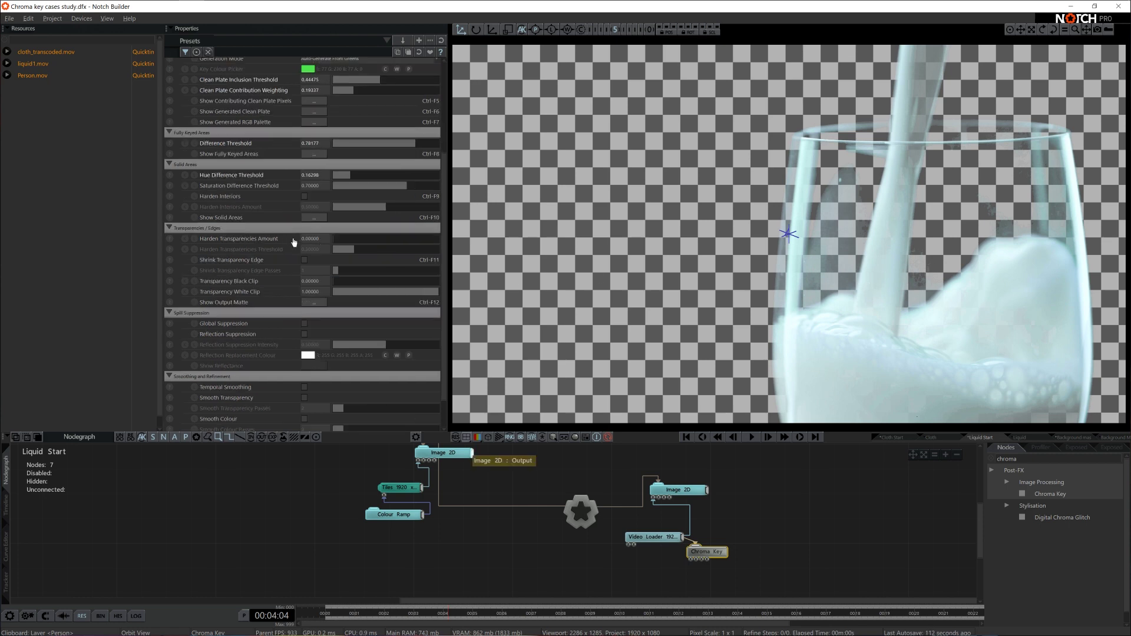
# Set the milk key's Harden Transparencies Amount to 0.12155, checking it against the output matte
pyautogui.moveTo(339, 240); pyautogui.dragTo(353, 243)
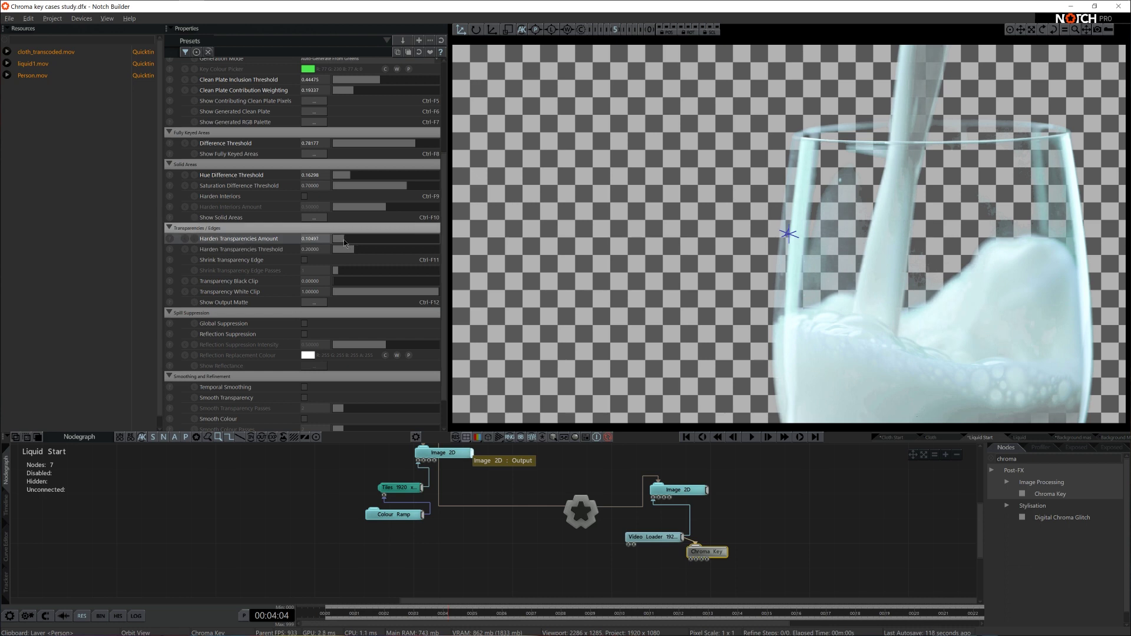
pyautogui.moveTo(344, 239); pyautogui.dragTo(347, 241)
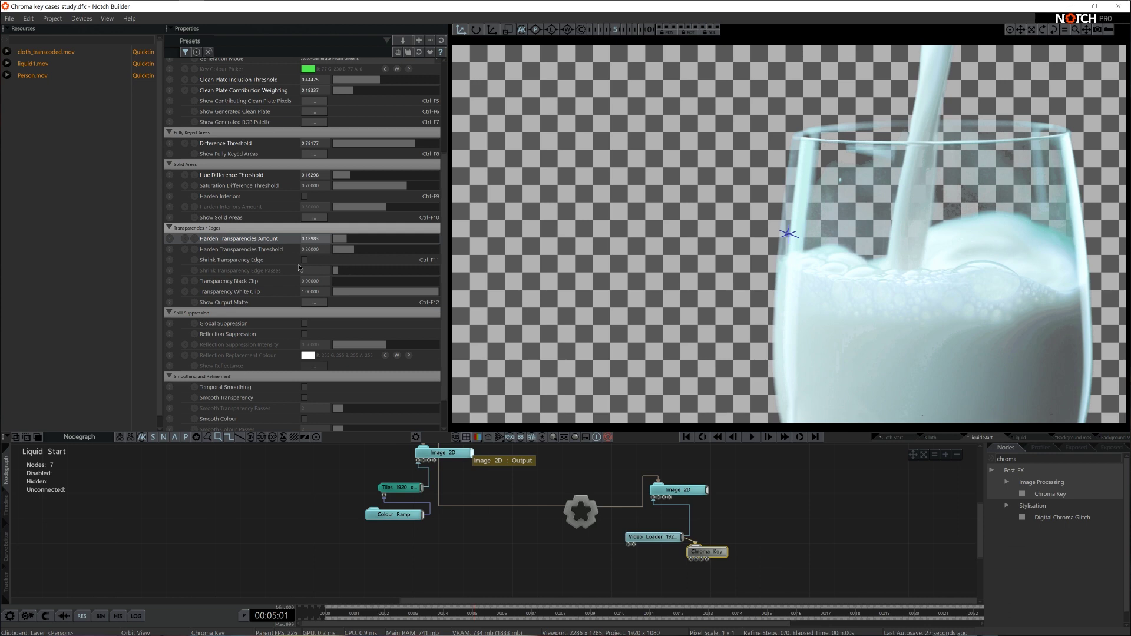
pyautogui.click(324, 302)
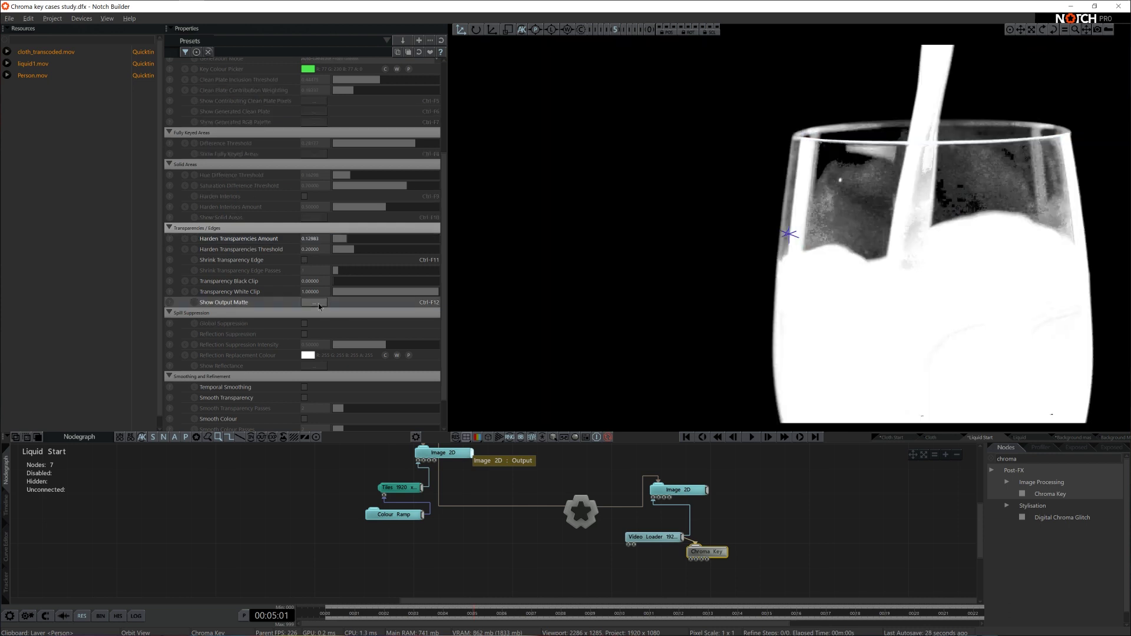
pyautogui.click(339, 239)
pyautogui.moveTo(340, 239); pyautogui.dragTo(346, 239)
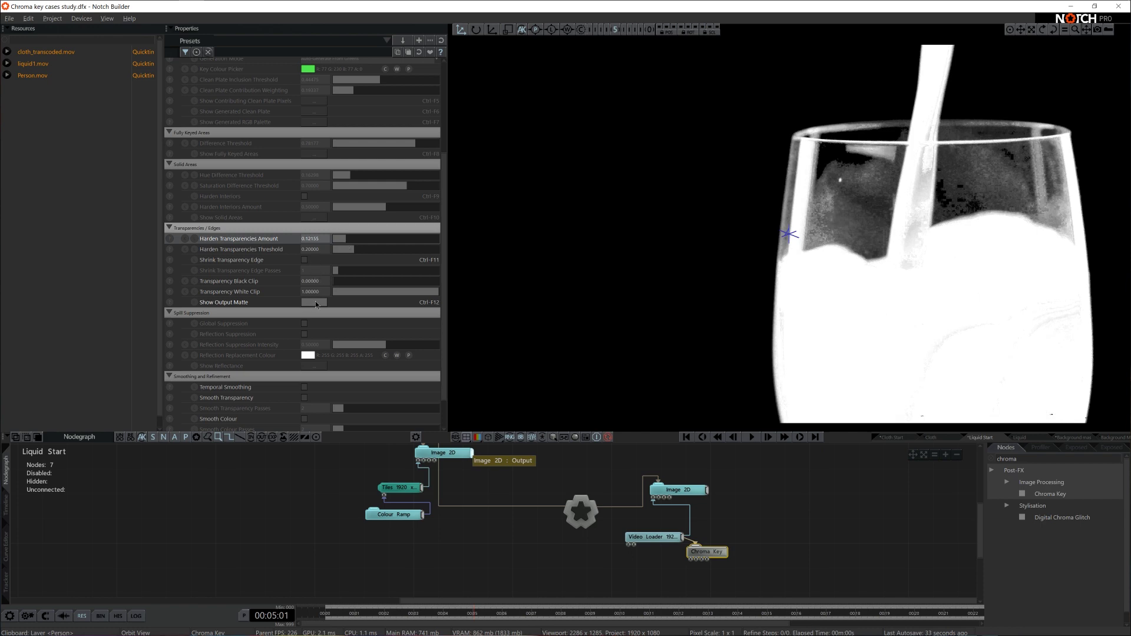
pyautogui.click(315, 302)
pyautogui.scroll(-2, 311, 292)
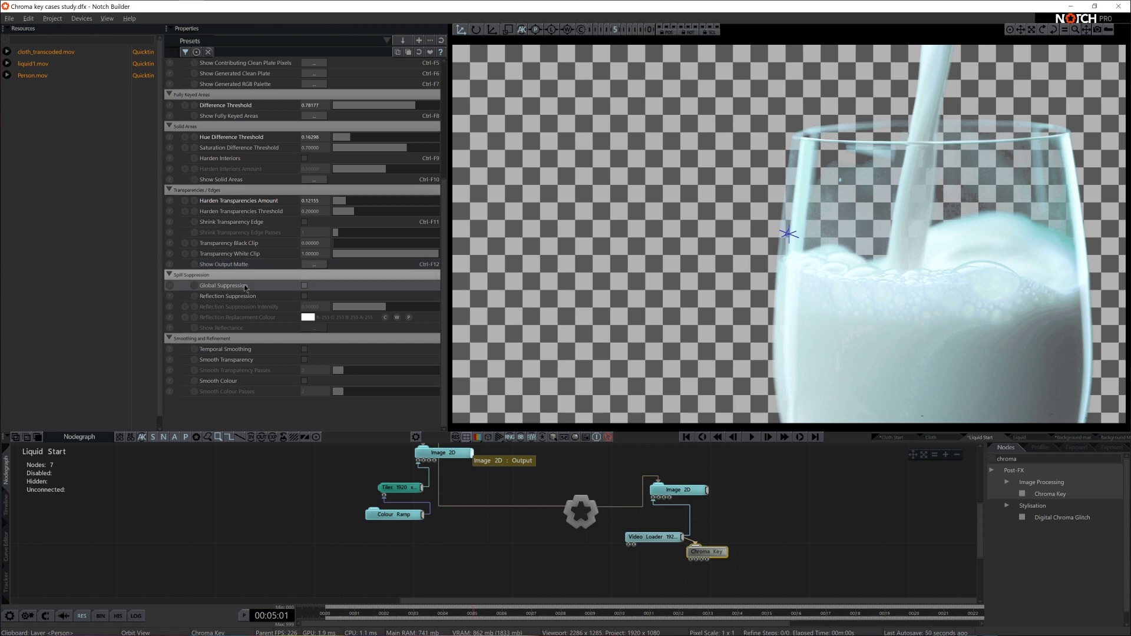
# Try Global Suppression on the milk's cyan spill
pyautogui.click(304, 286)
pyautogui.click(304, 287)
pyautogui.click(303, 286)
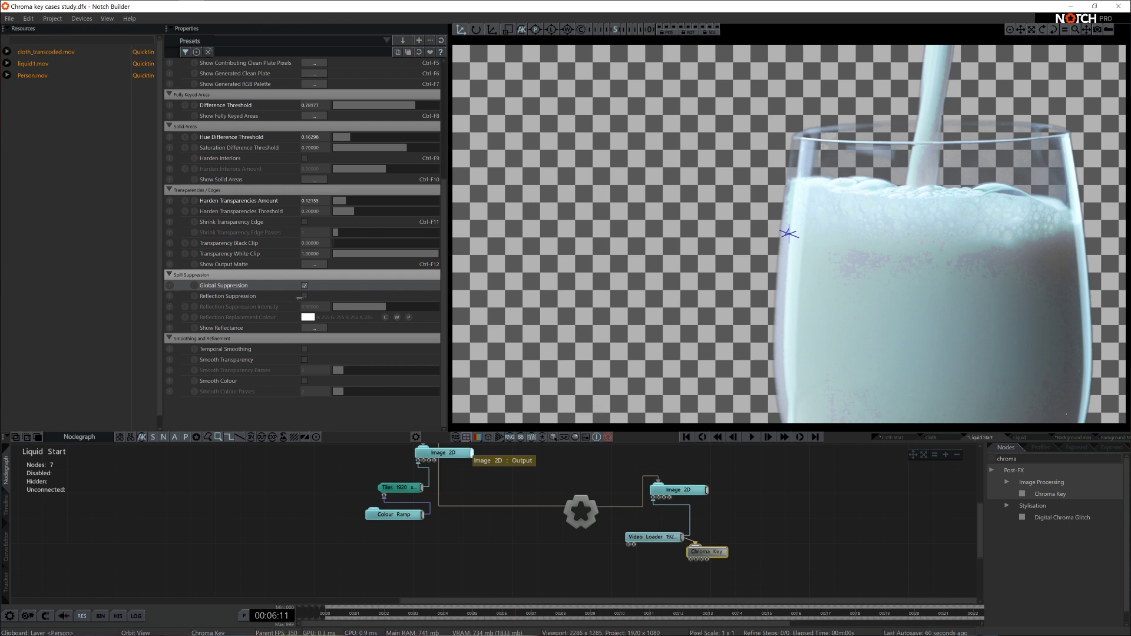
# Switch to Reflection Suppression with Intensity 0.08564, briefly previewing the reflectance map
pyautogui.click(304, 296)
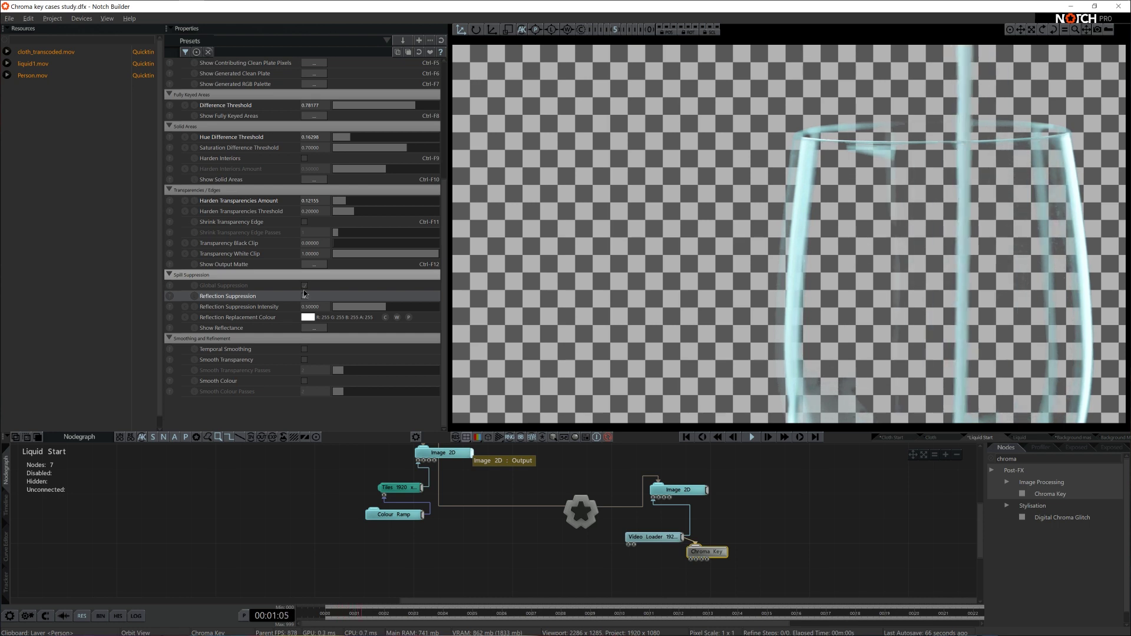
pyautogui.moveTo(383, 307); pyautogui.dragTo(345, 316)
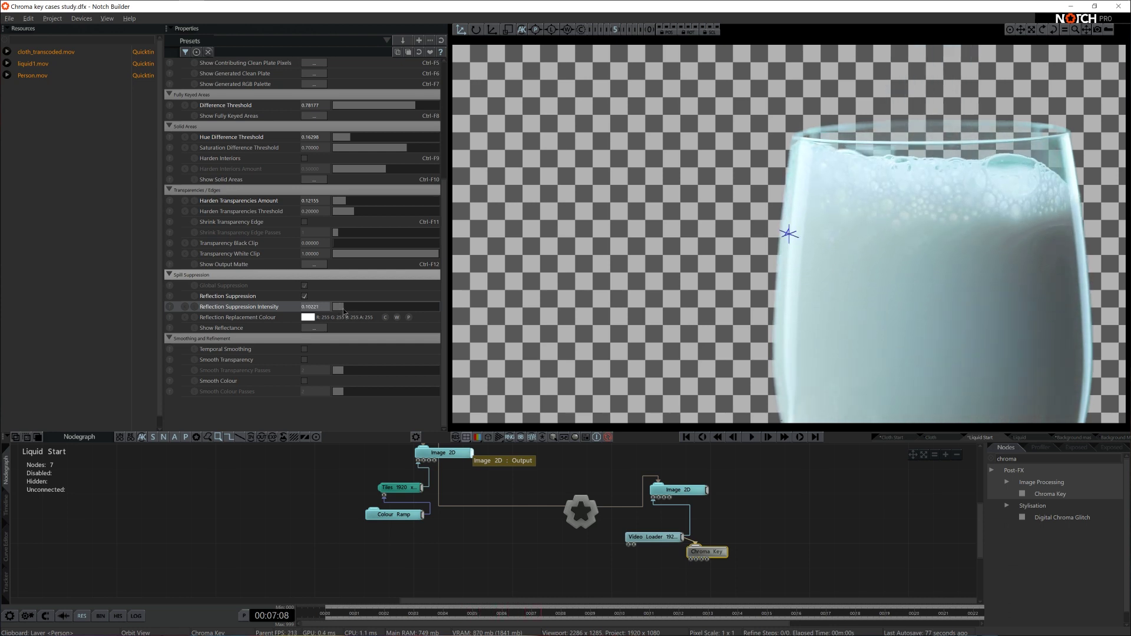
pyautogui.moveTo(344, 311); pyautogui.dragTo(342, 311)
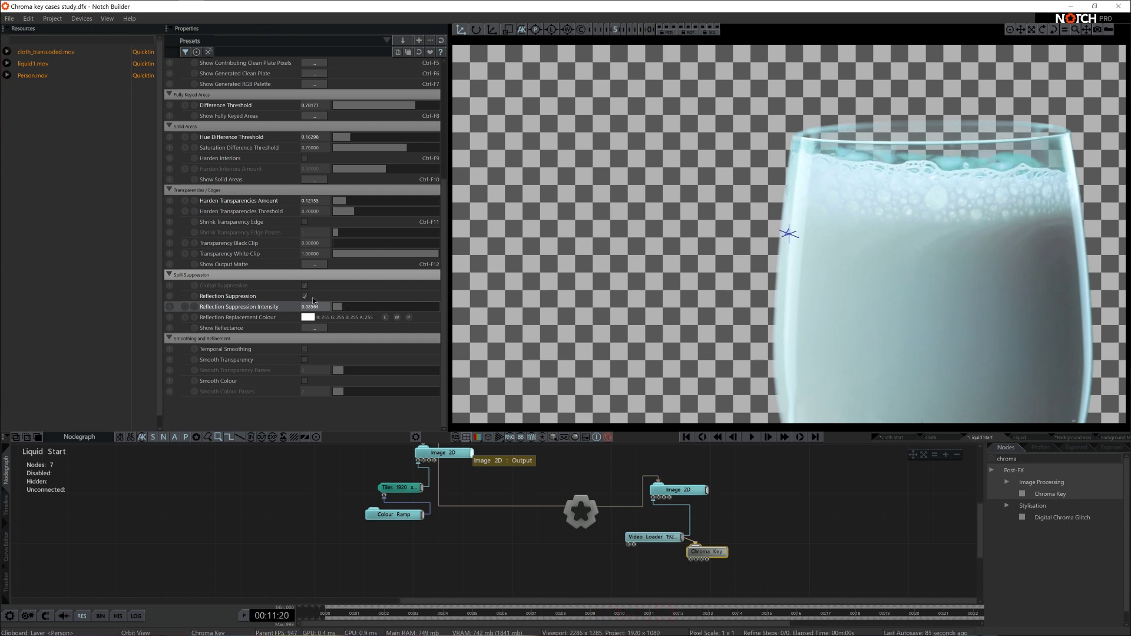
pyautogui.click(314, 328)
pyautogui.click(313, 329)
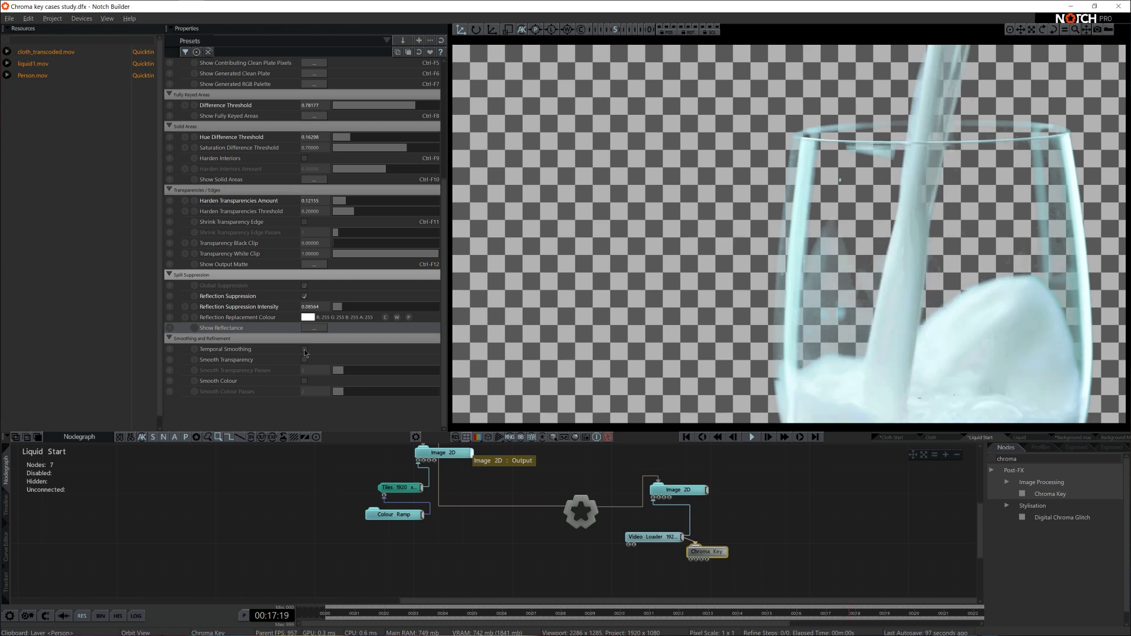
# Enable Temporal Smoothing and Smooth Transparency with 20 passes on the milk key
pyautogui.click(304, 351)
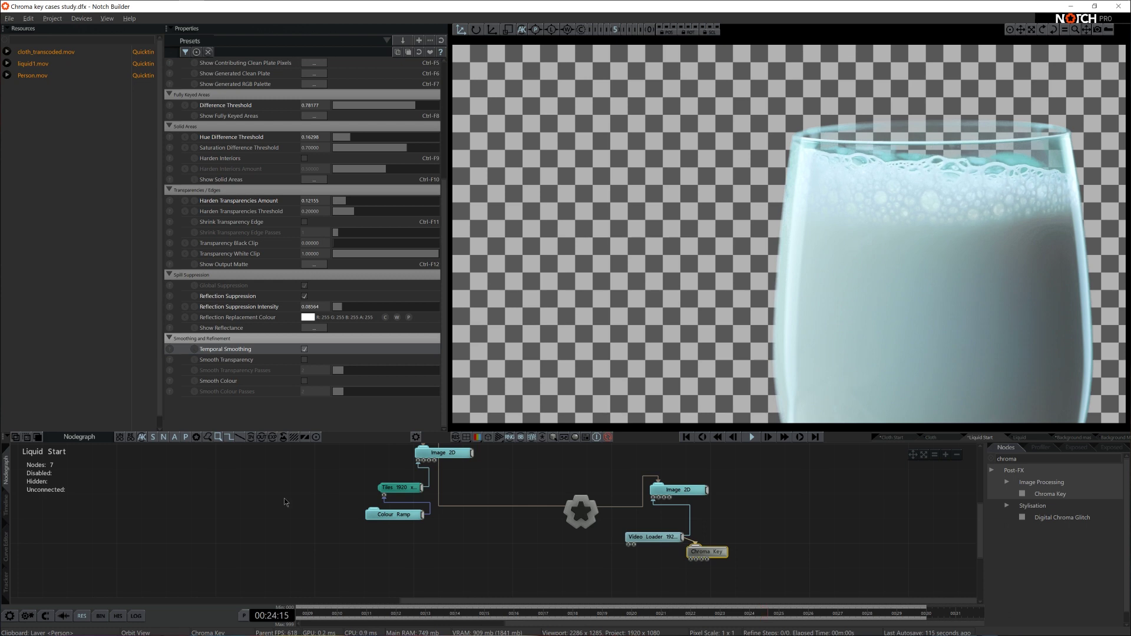
pyautogui.click(304, 359)
pyautogui.click(316, 370)
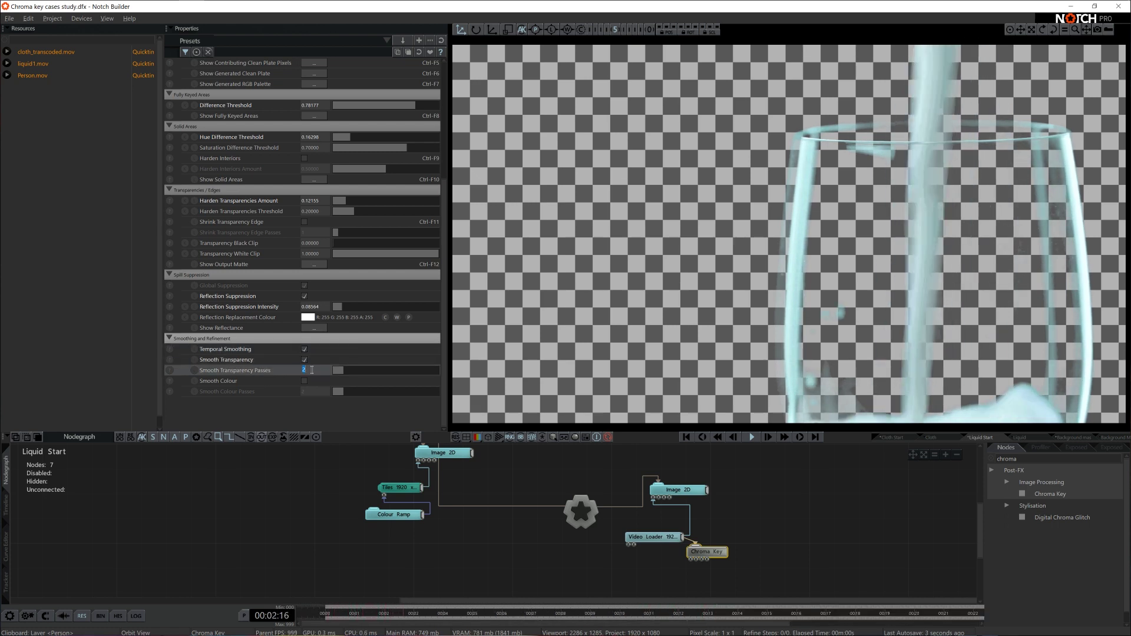
pyautogui.write('20')
pyautogui.press('Return')
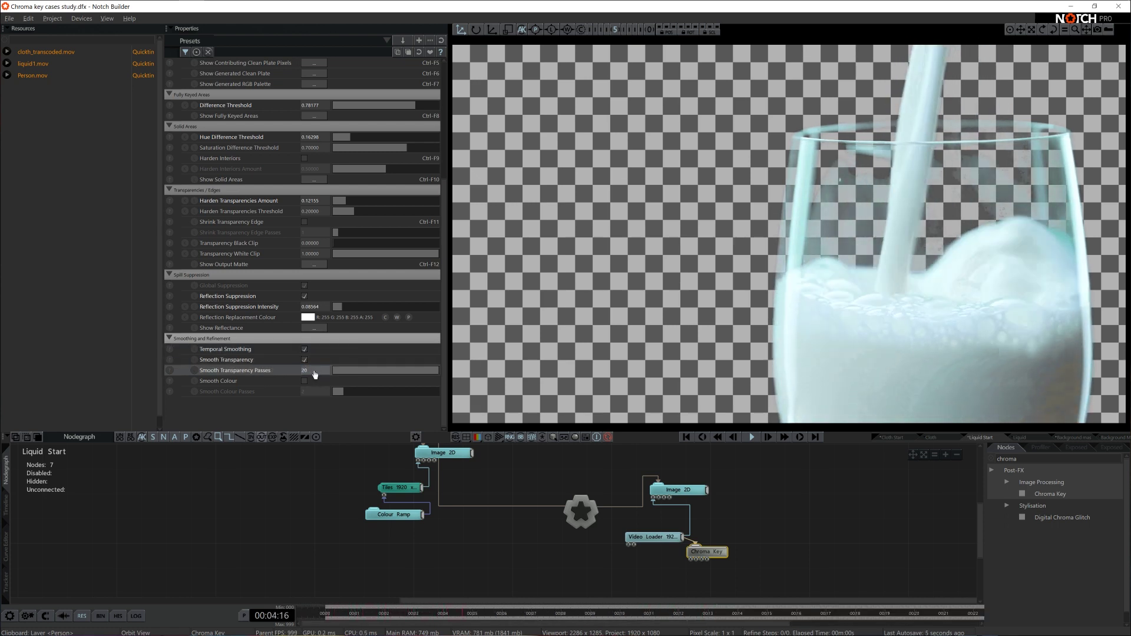
# Enable Smooth Colour with 20 passes on the milk key
pyautogui.click(304, 380)
pyautogui.click(311, 391)
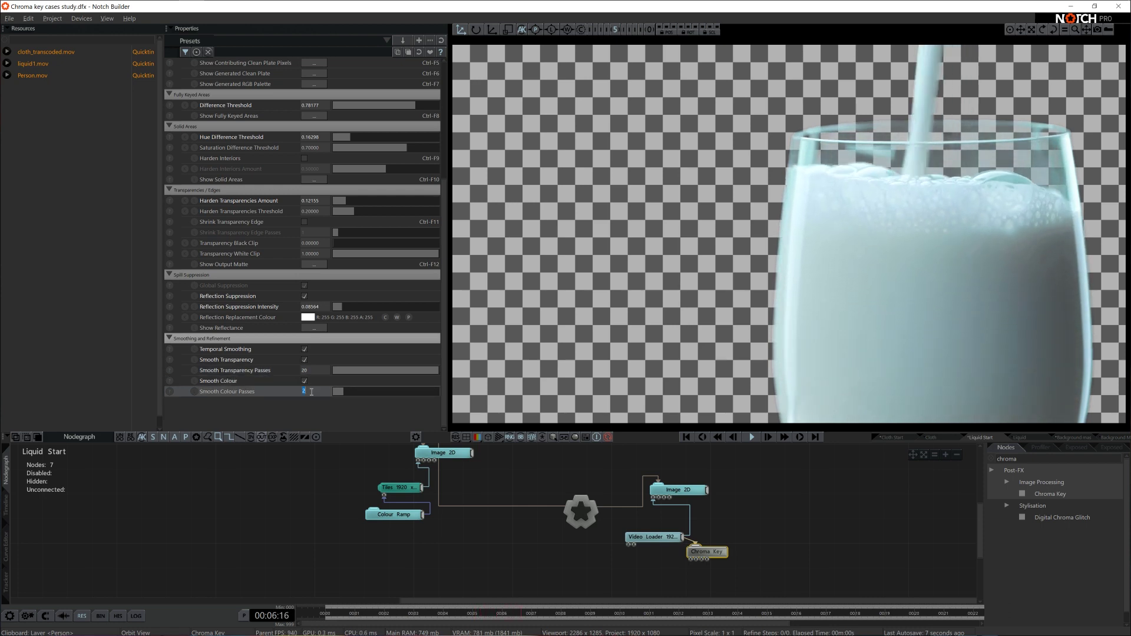
pyautogui.write('20')
pyautogui.press('Return')
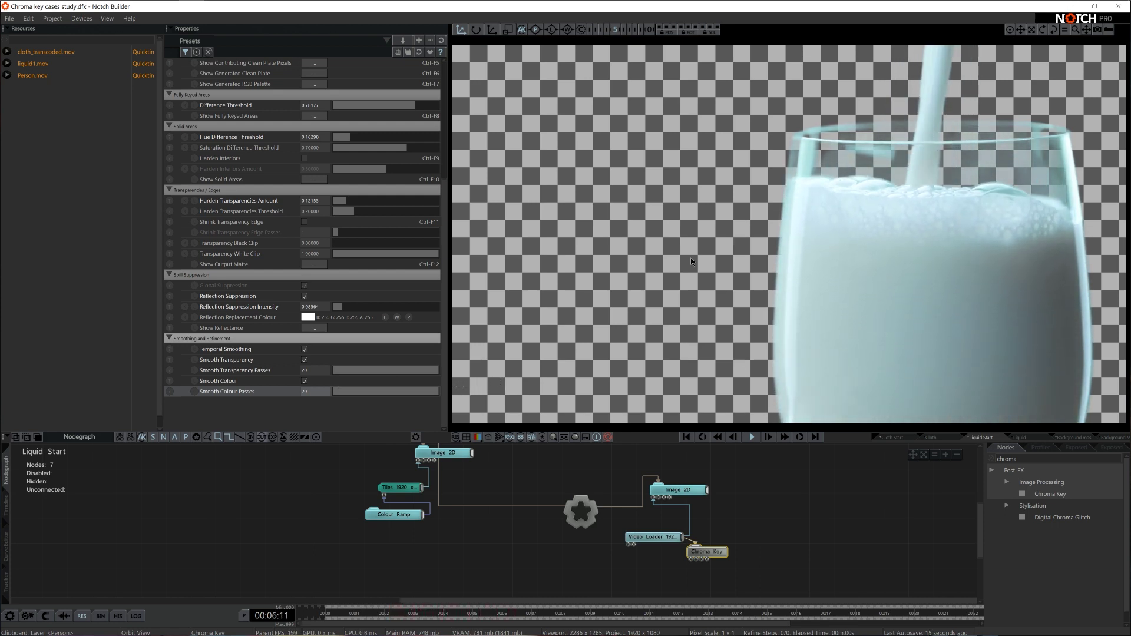
pyautogui.scroll(3, 322, 394)
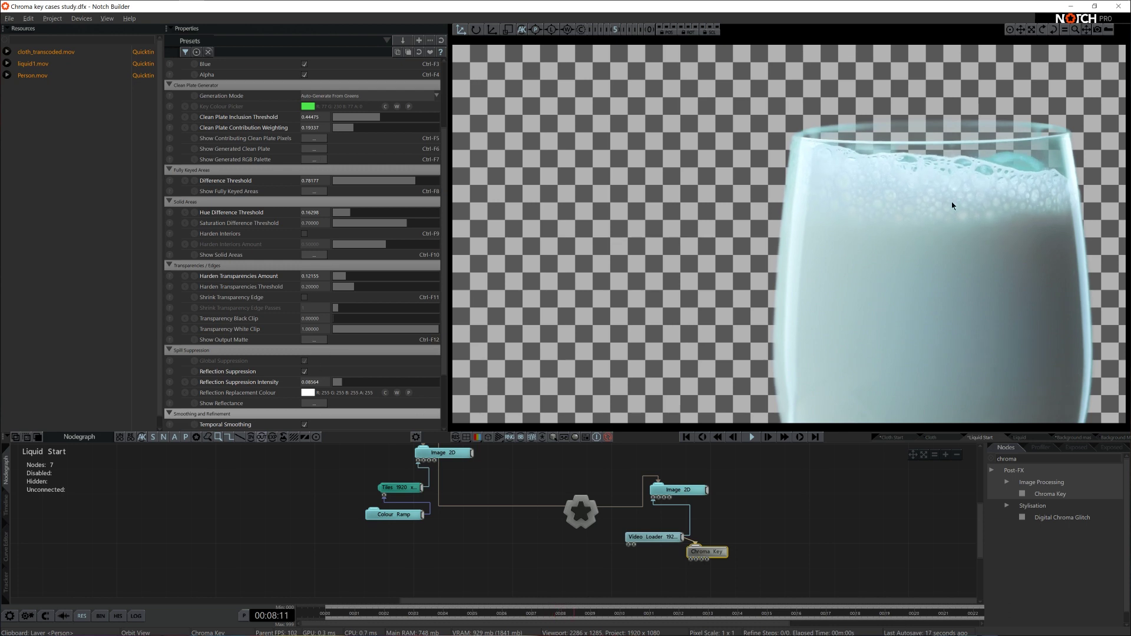
pyautogui.scroll(-3, 355, 291)
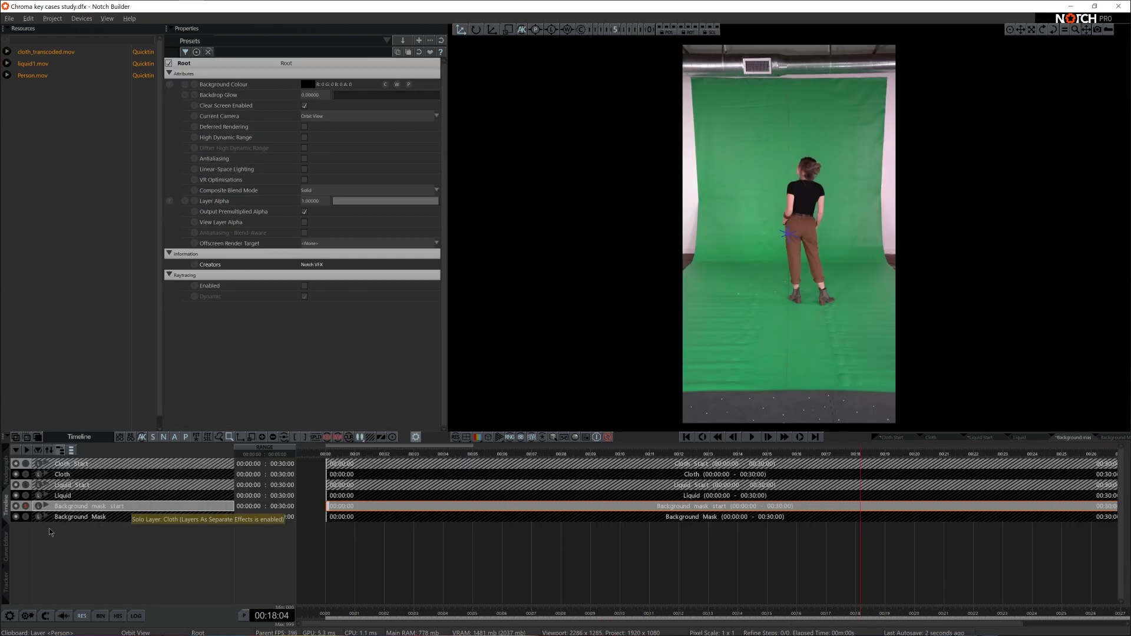
pyautogui.click(26, 517)
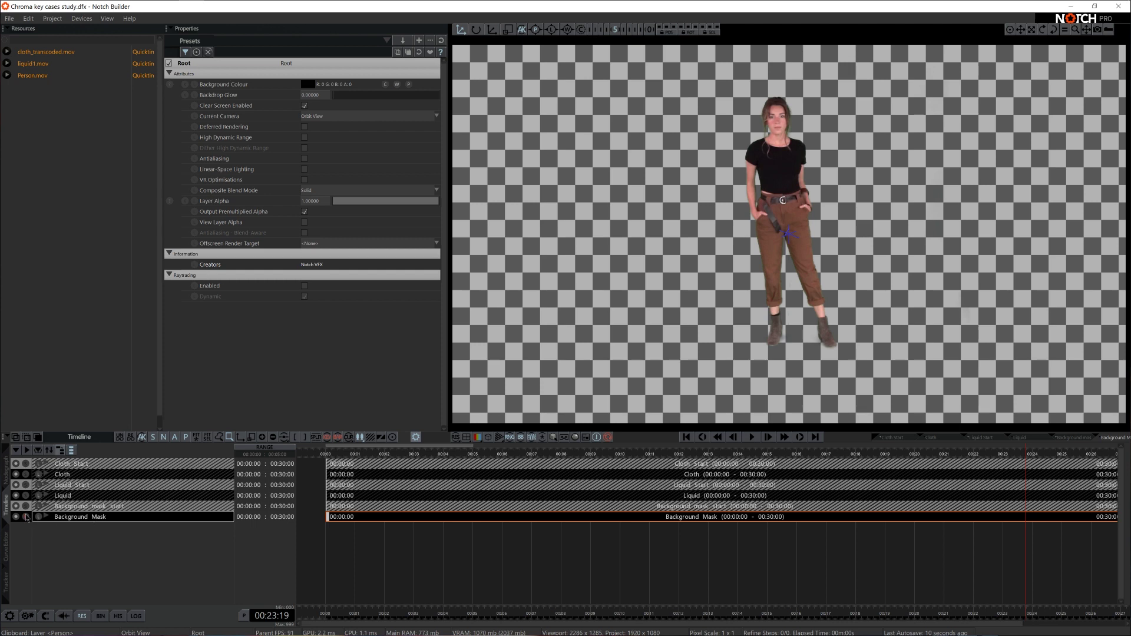
pyautogui.click(89, 506)
pyautogui.click(6, 469)
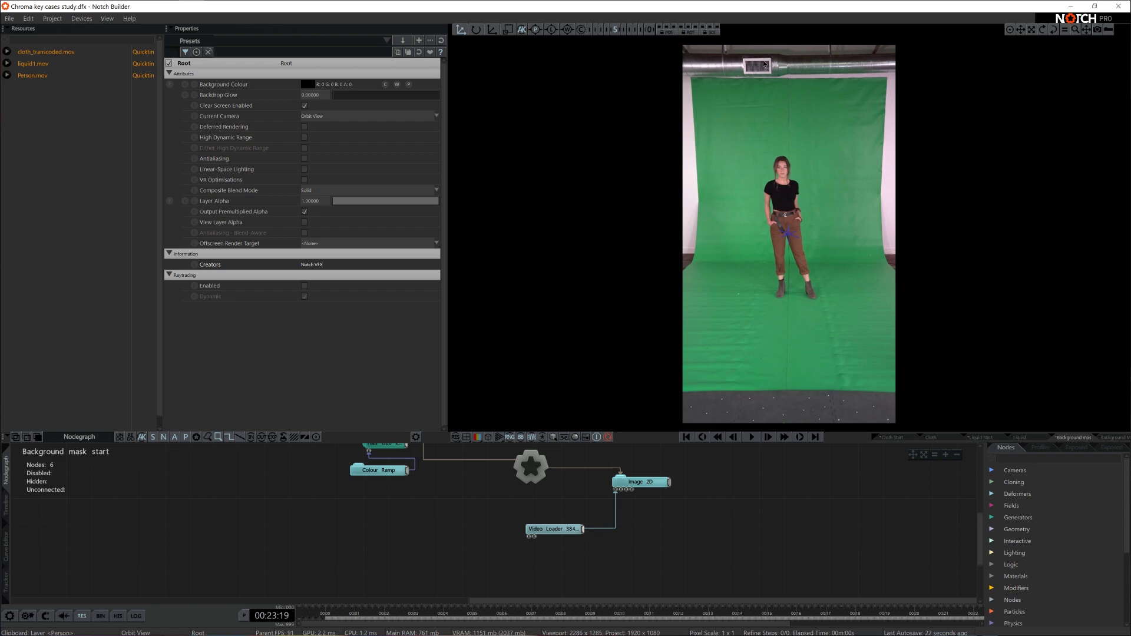
pyautogui.scroll(2, 649, 553)
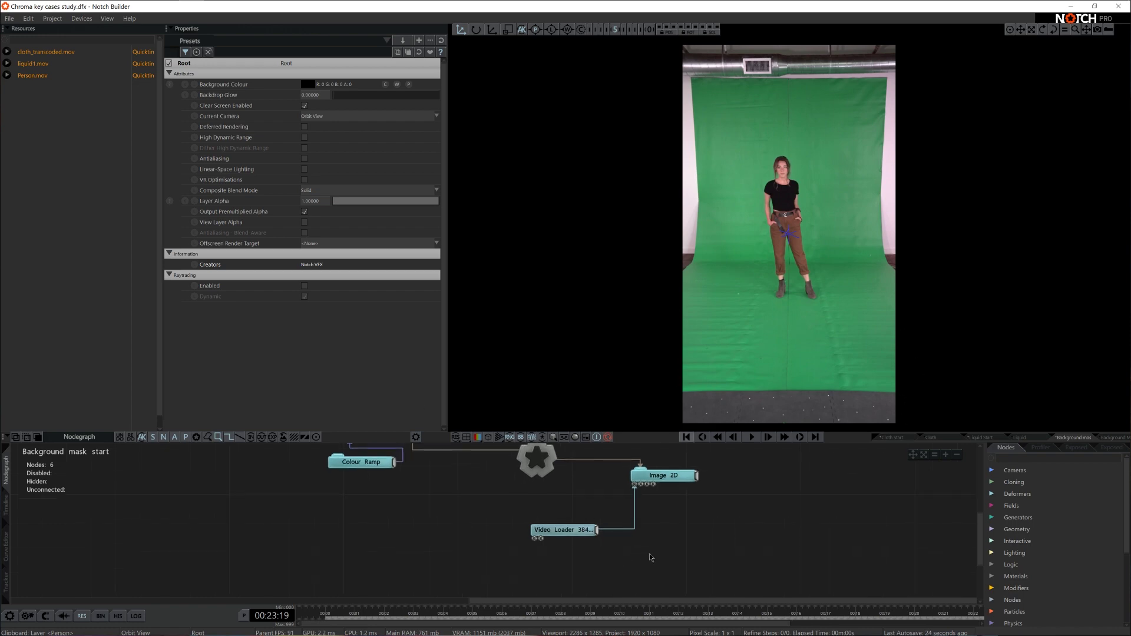
# Add a Chroma Key node from a 'chr' node search and play the clip
pyautogui.click(1033, 459)
pyautogui.write('chrom')
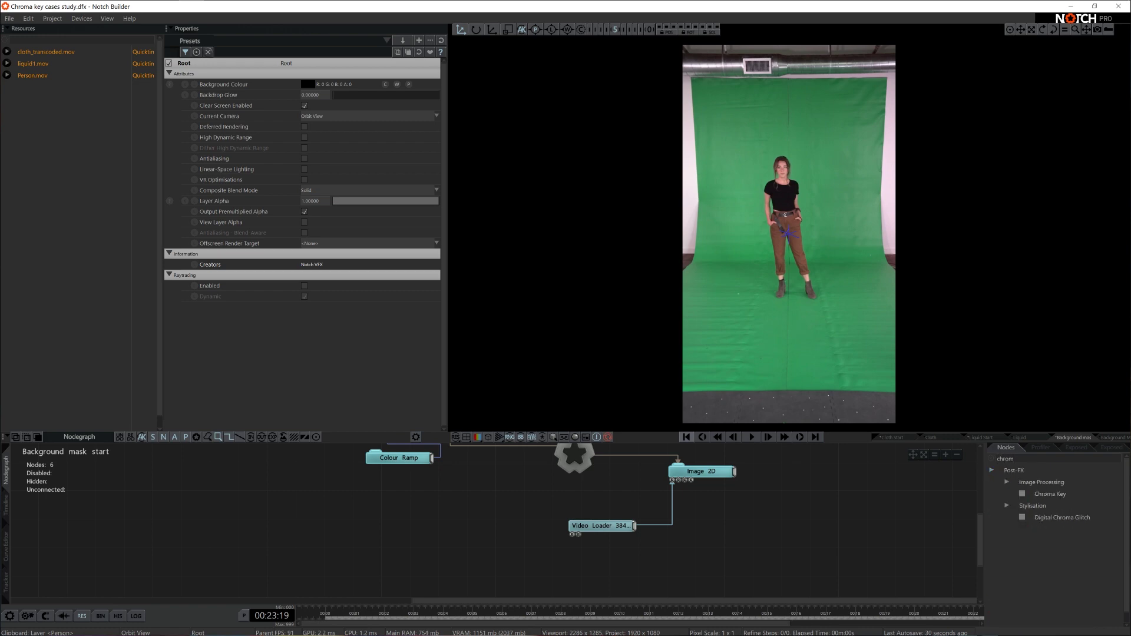
pyautogui.moveTo(1049, 493); pyautogui.dragTo(653, 535)
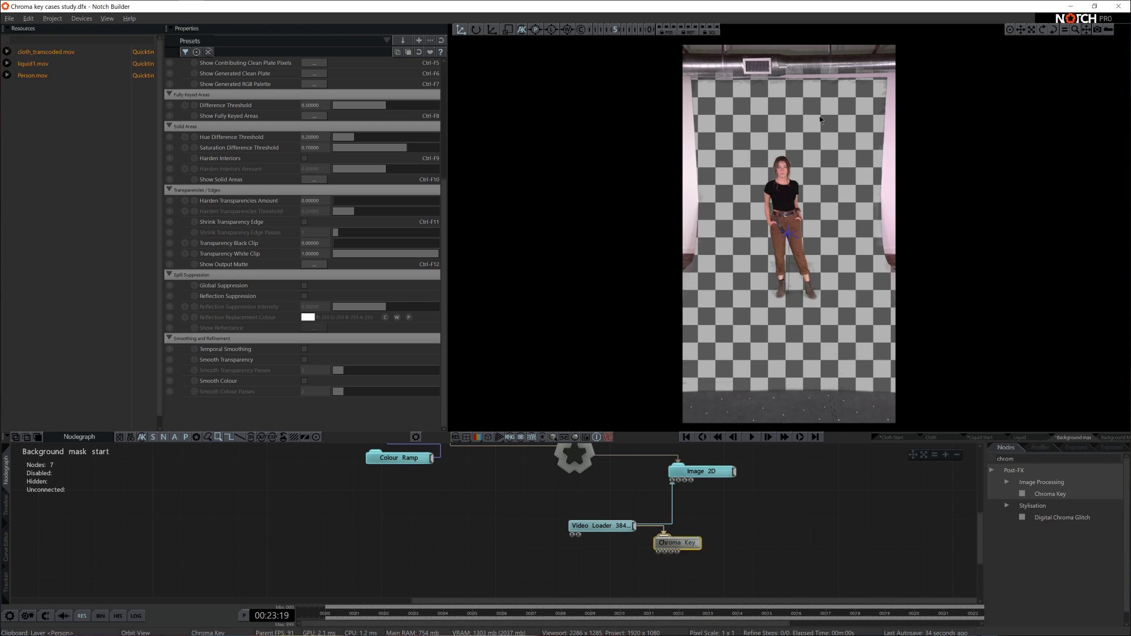
pyautogui.click(752, 437)
# Add a Curve Mask node to the Nodegraph from a 'curv' search
pyautogui.doubleClick(1018, 458)
pyautogui.write('curv')
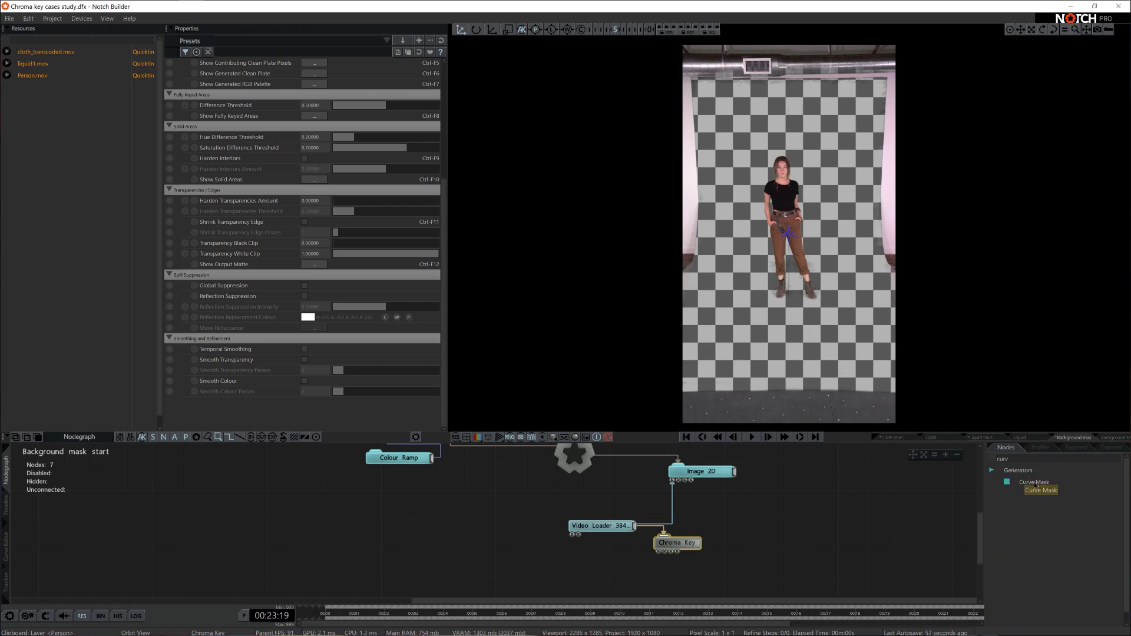
pyautogui.moveTo(1033, 481); pyautogui.dragTo(651, 569)
pyautogui.moveTo(652, 569); pyautogui.dragTo(721, 552, button='middle')
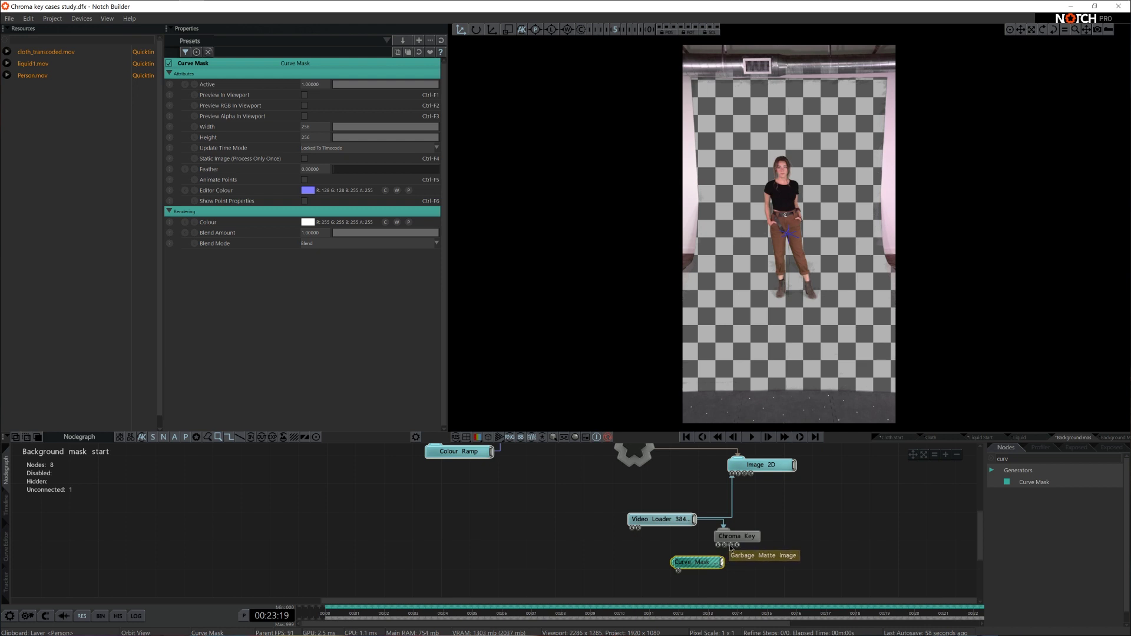
# Feed the Curve Mask into Chroma Key's Garbage Matte and size it 1920×1080
pyautogui.moveTo(730, 546); pyautogui.dragTo(713, 564)
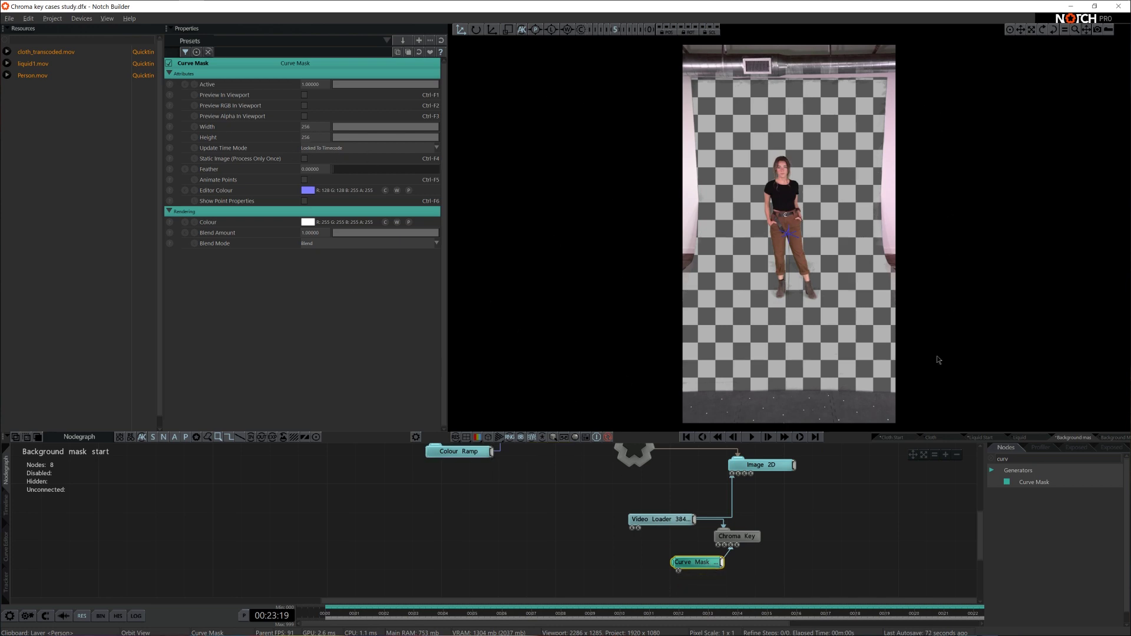
pyautogui.click(304, 95)
pyautogui.click(308, 126)
pyautogui.write('1920')
pyautogui.press('Tab')
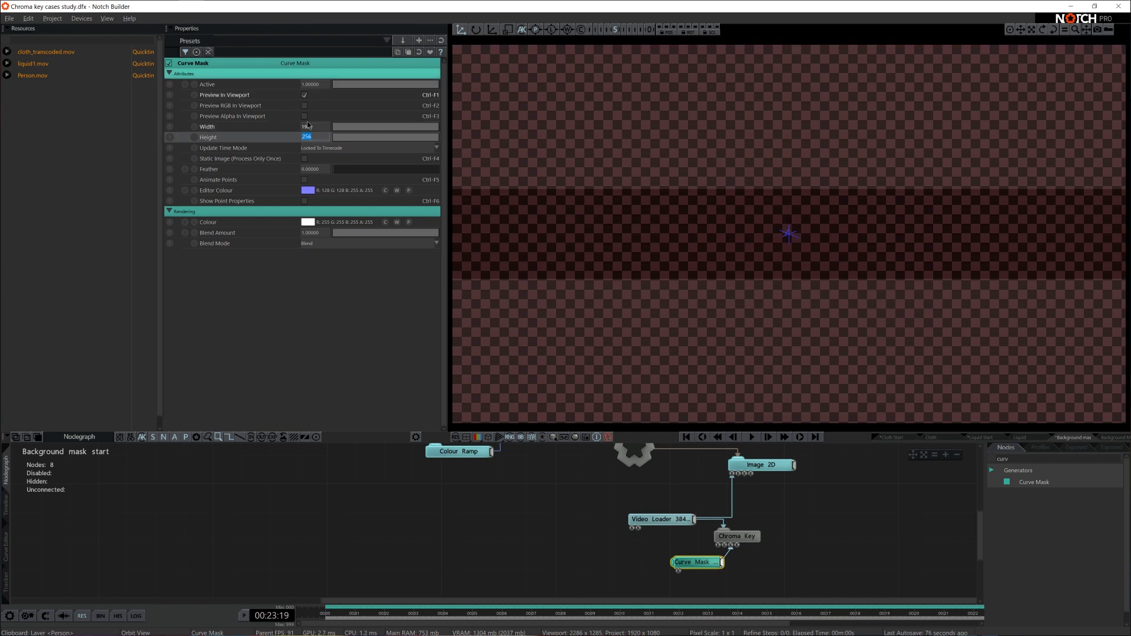
pyautogui.write('1080')
pyautogui.press('Return')
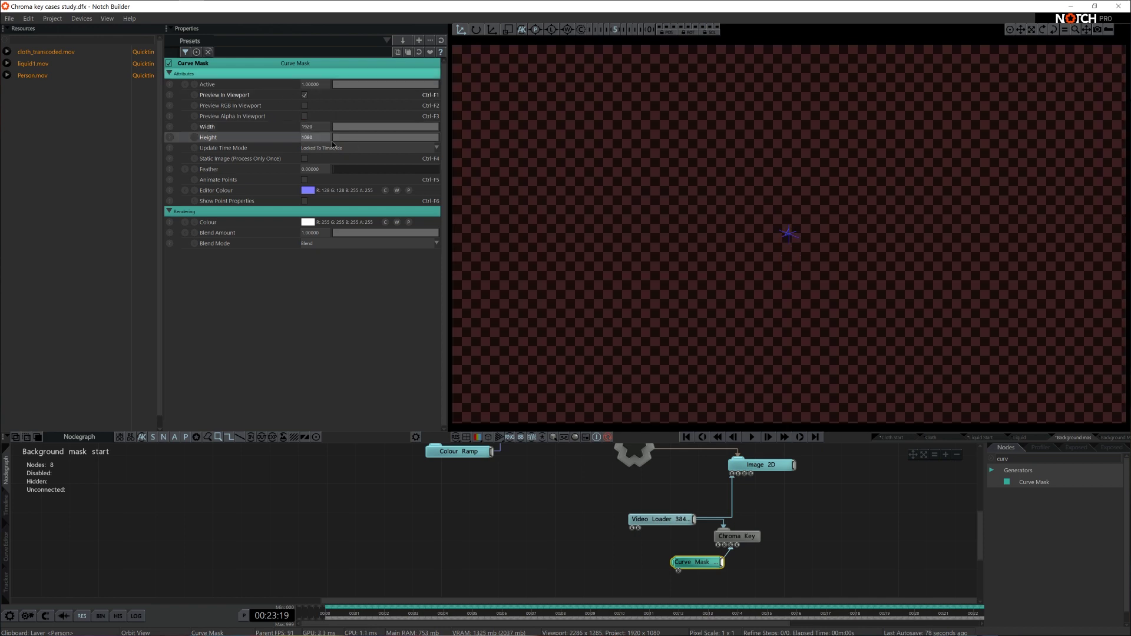
# Place Curve Mask outline points at the top right and along the right edge
pyautogui.click(304, 96)
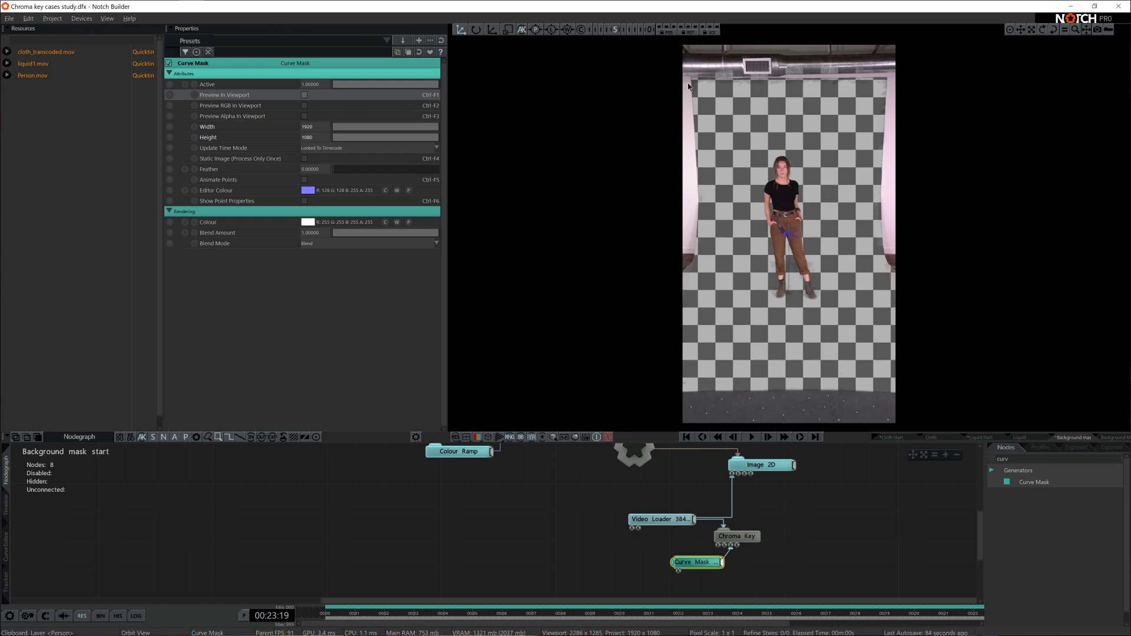
pyautogui.click(885, 80)
pyautogui.click(893, 274)
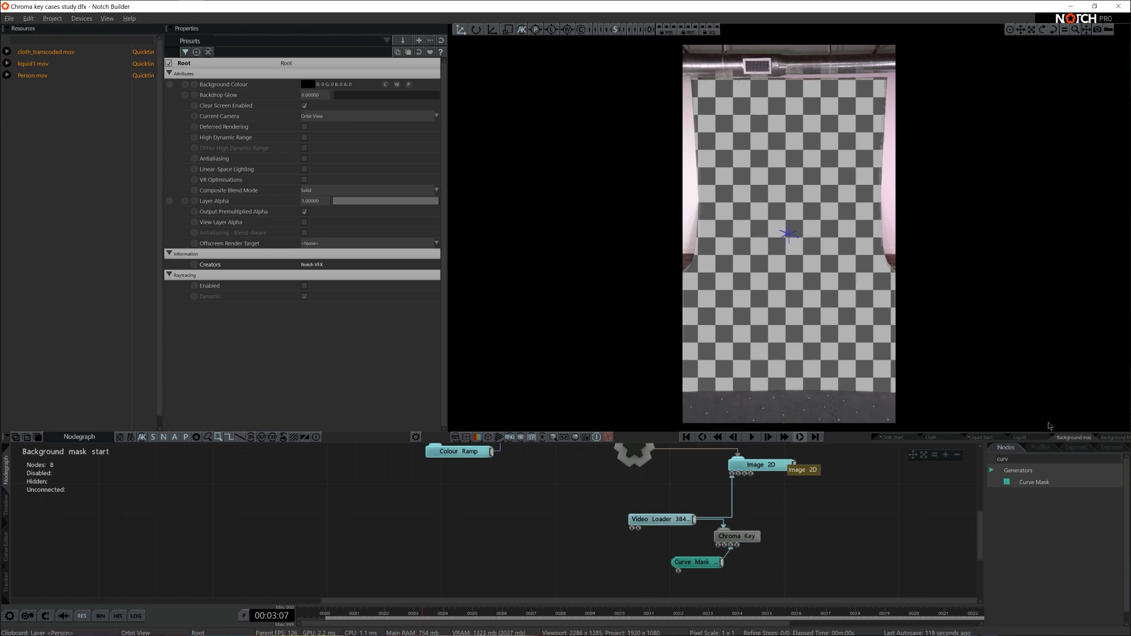
# Add an Invert node after the Curve Mask with Alpha inversion ticked
pyautogui.click(1027, 459)
pyautogui.write('invert')
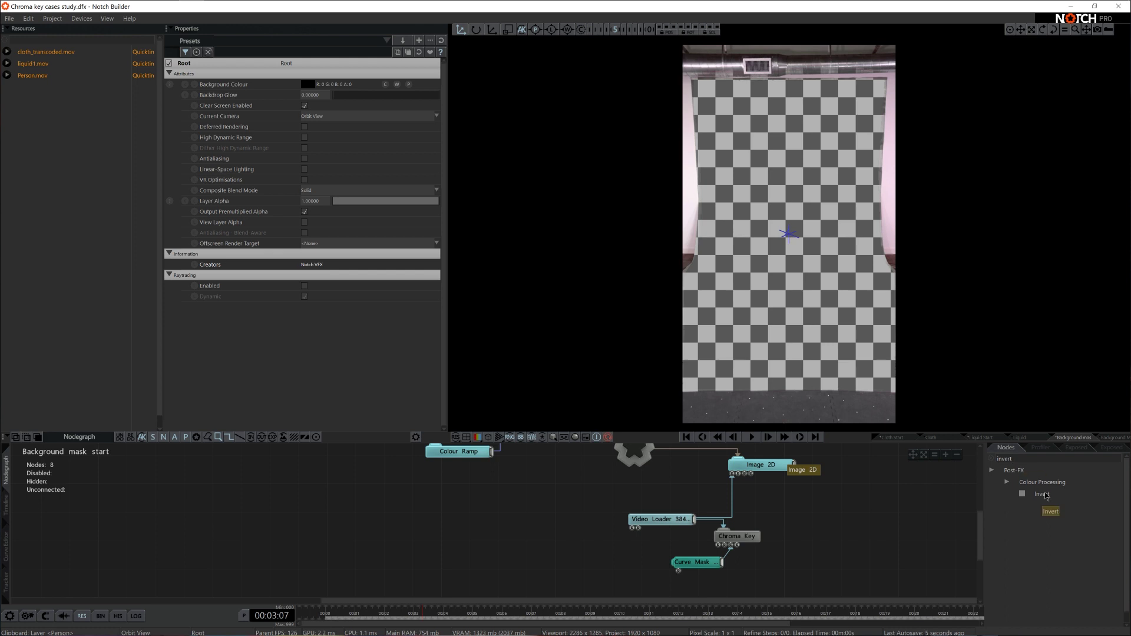
pyautogui.moveTo(1044, 492); pyautogui.dragTo(743, 578)
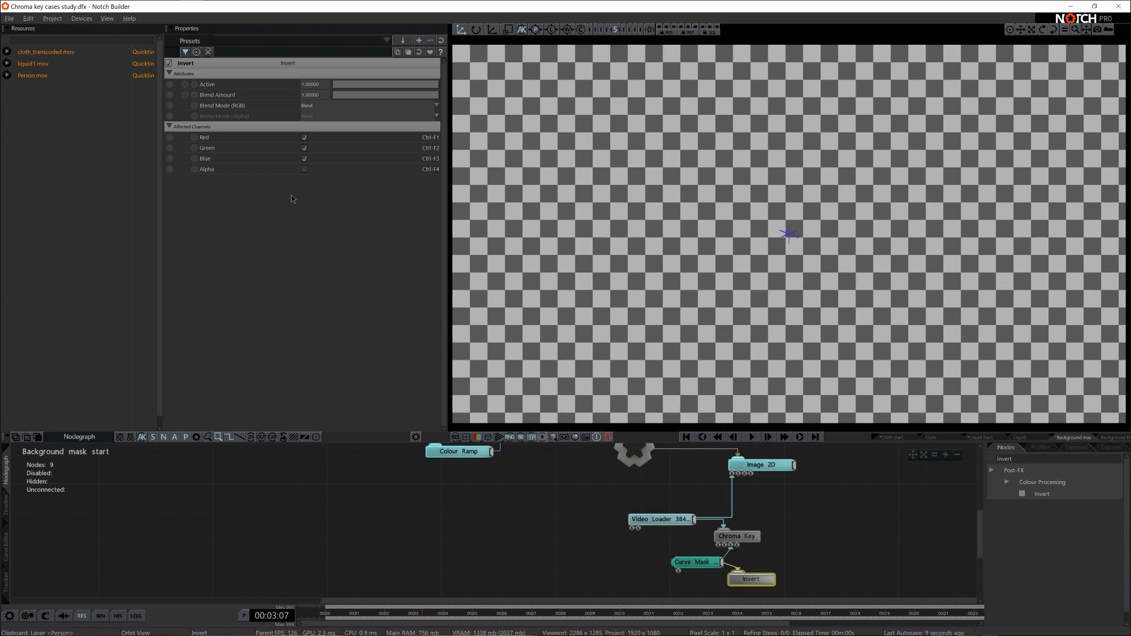
pyautogui.click(304, 169)
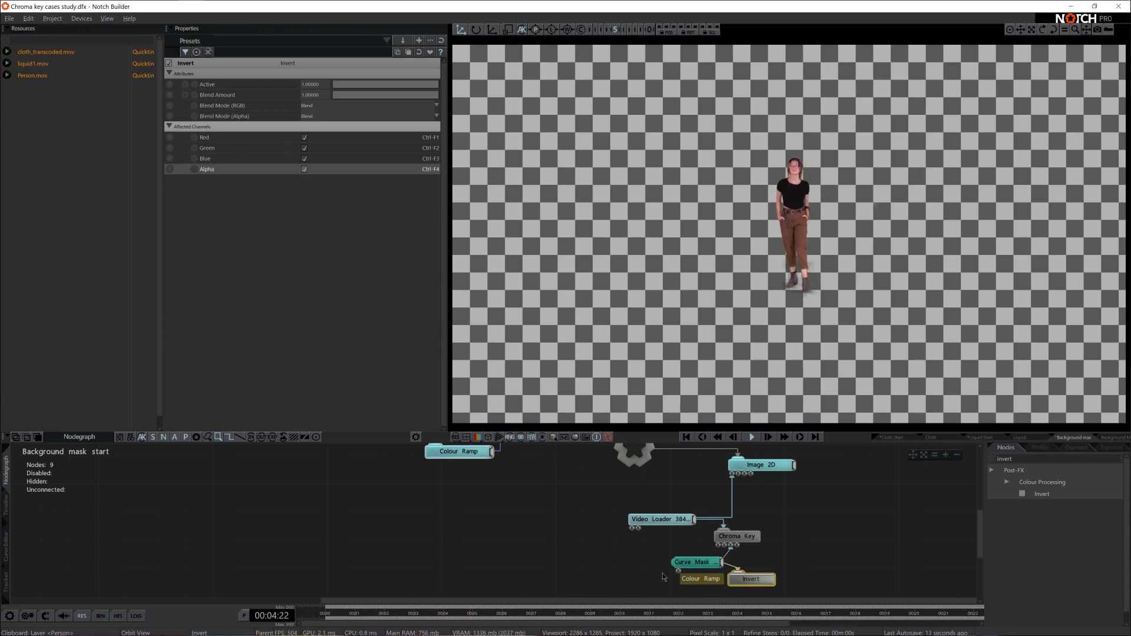
pyautogui.moveTo(708, 562); pyautogui.dragTo(666, 562)
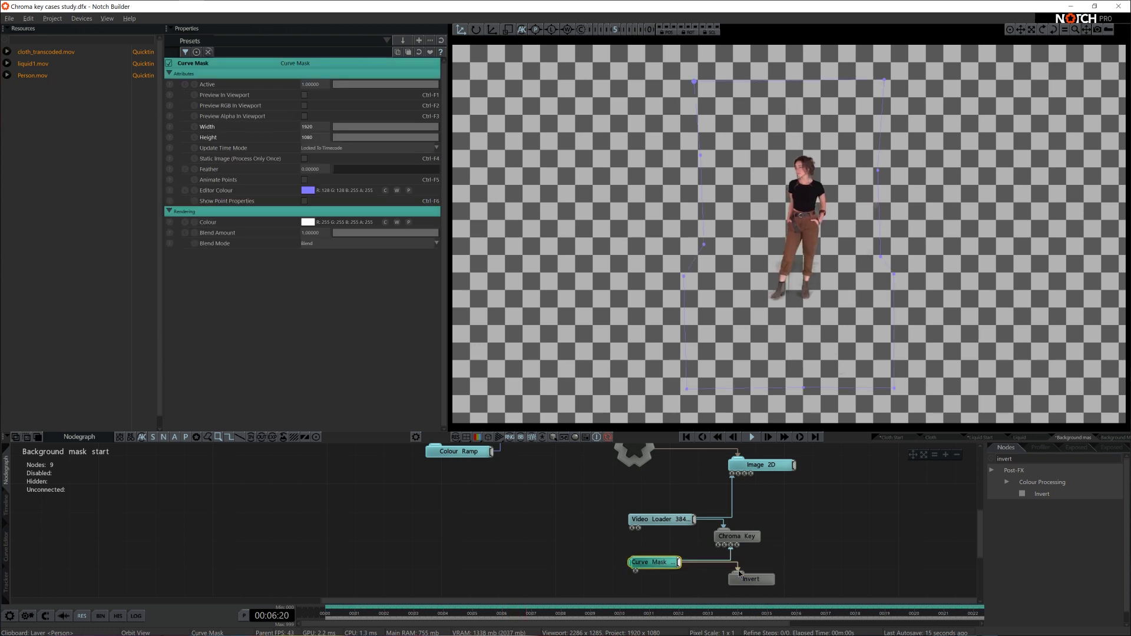
pyautogui.click(722, 579)
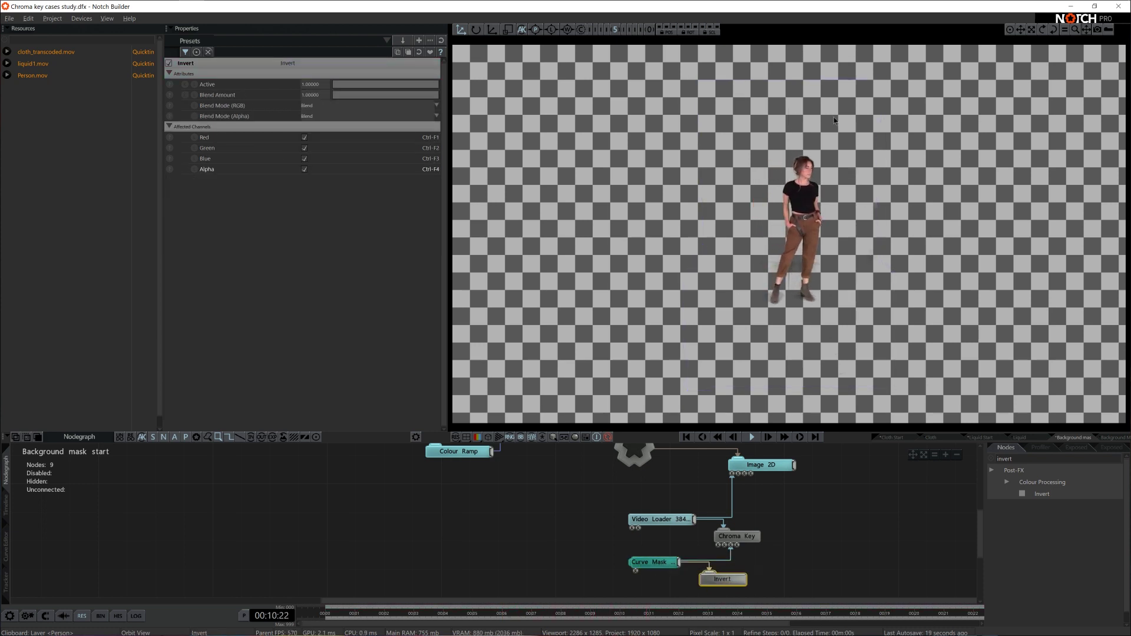
# Scale the Image 2D woman up to 1.64149
pyautogui.press('space')
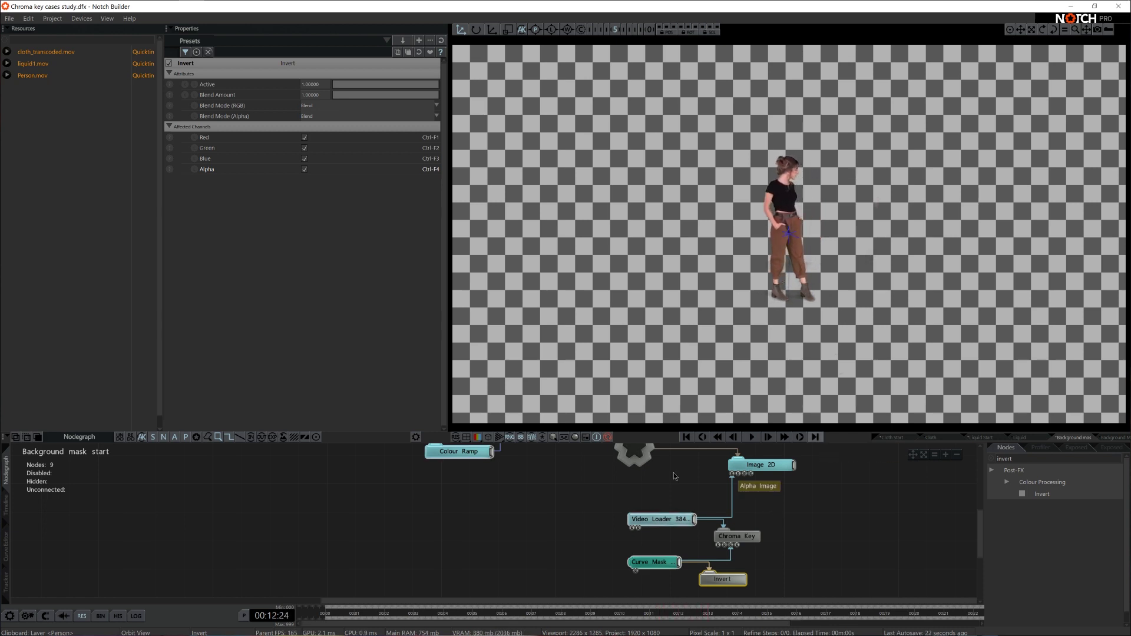
pyautogui.click(762, 465)
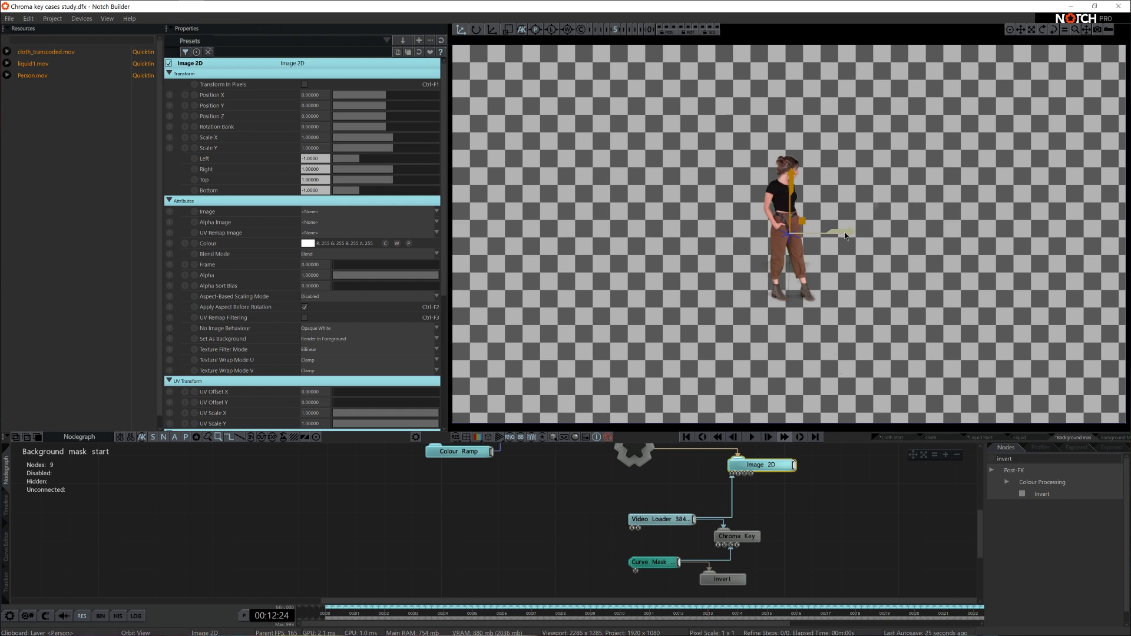
pyautogui.press('r')
pyautogui.moveTo(845, 235); pyautogui.dragTo(1019, 225)
pyautogui.press('space')
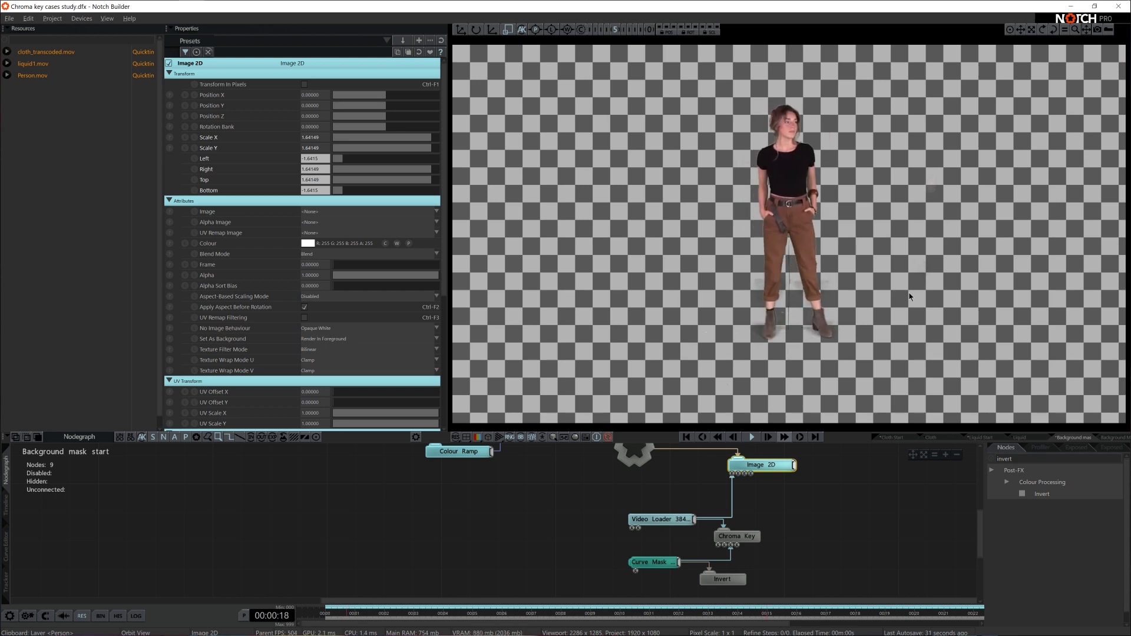
pyautogui.moveTo(738, 536); pyautogui.dragTo(781, 536)
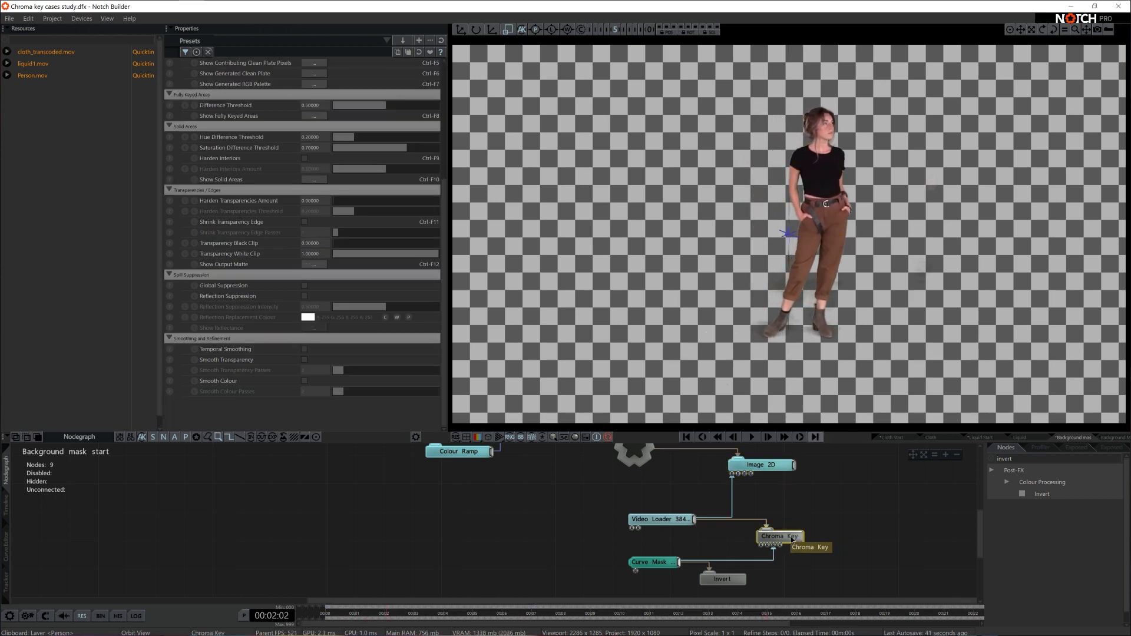
# Lower the clean plate inclusion and set Contribution Weighting to 0.21823, viewing contributing pixels
pyautogui.scroll(5, 328, 266)
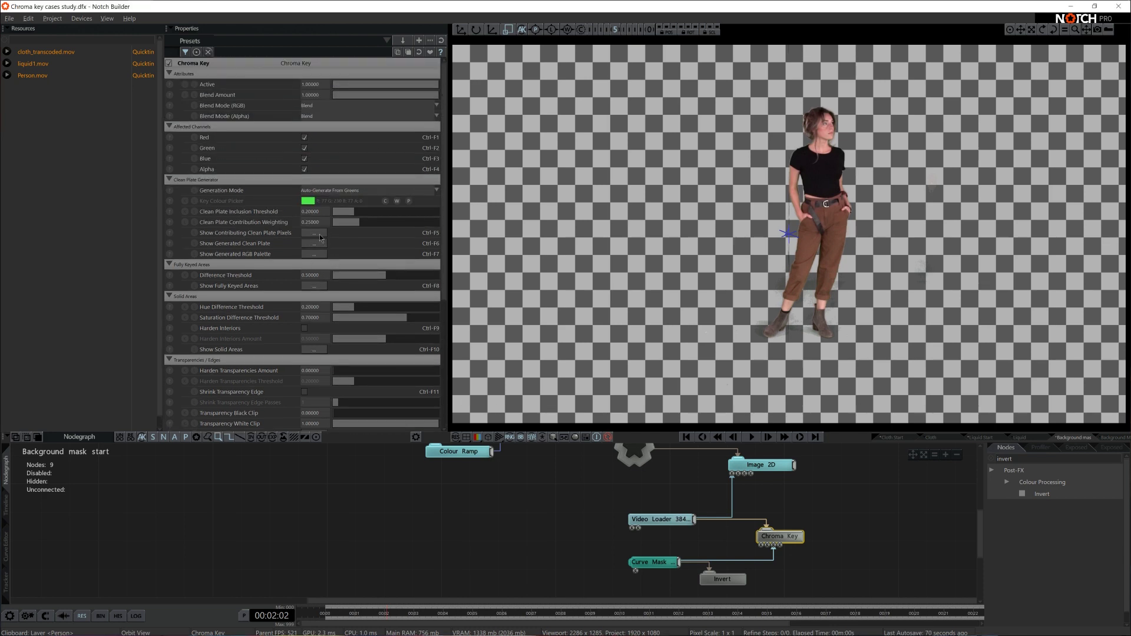
pyautogui.scroll(-2, 258, 185)
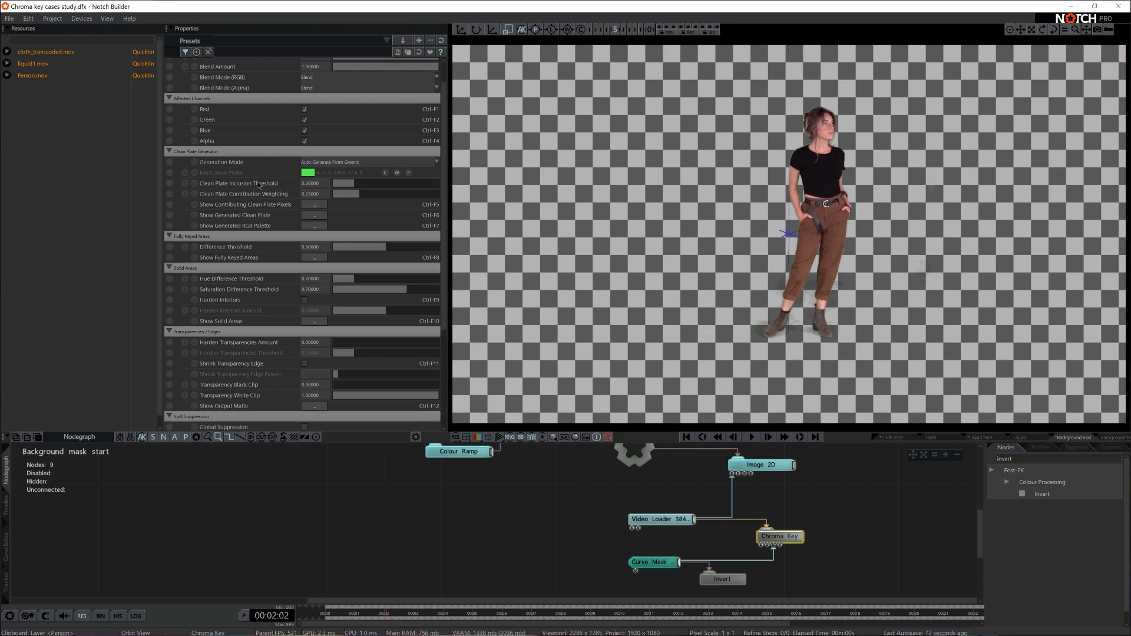
pyautogui.click(308, 207)
pyautogui.moveTo(355, 185); pyautogui.dragTo(341, 185)
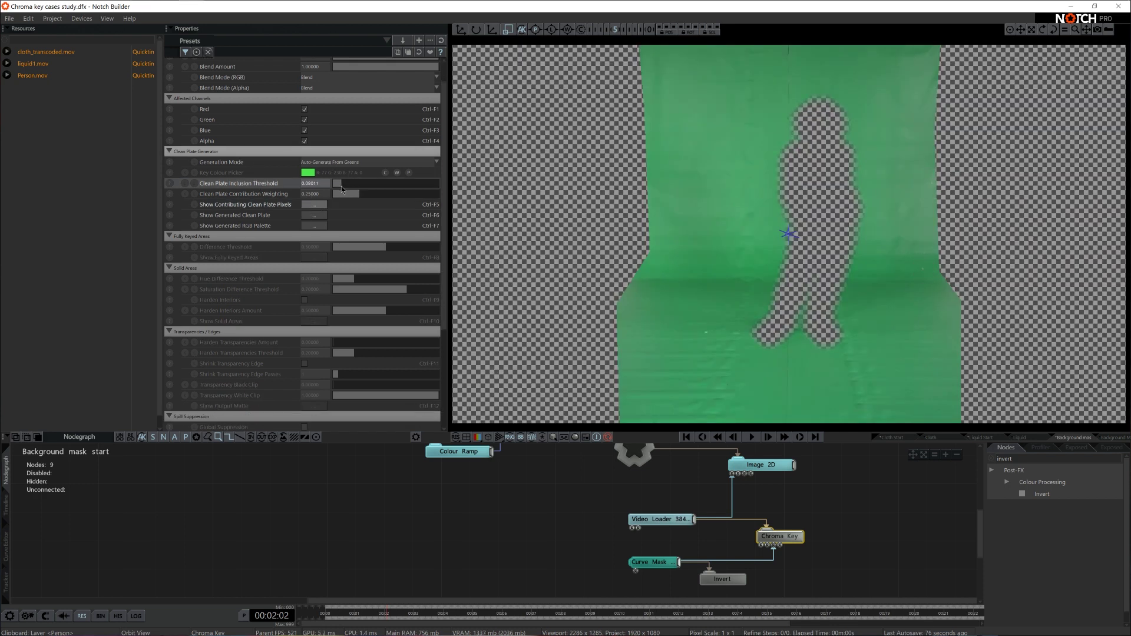
pyautogui.click(353, 194)
pyautogui.moveTo(366, 197); pyautogui.dragTo(334, 206)
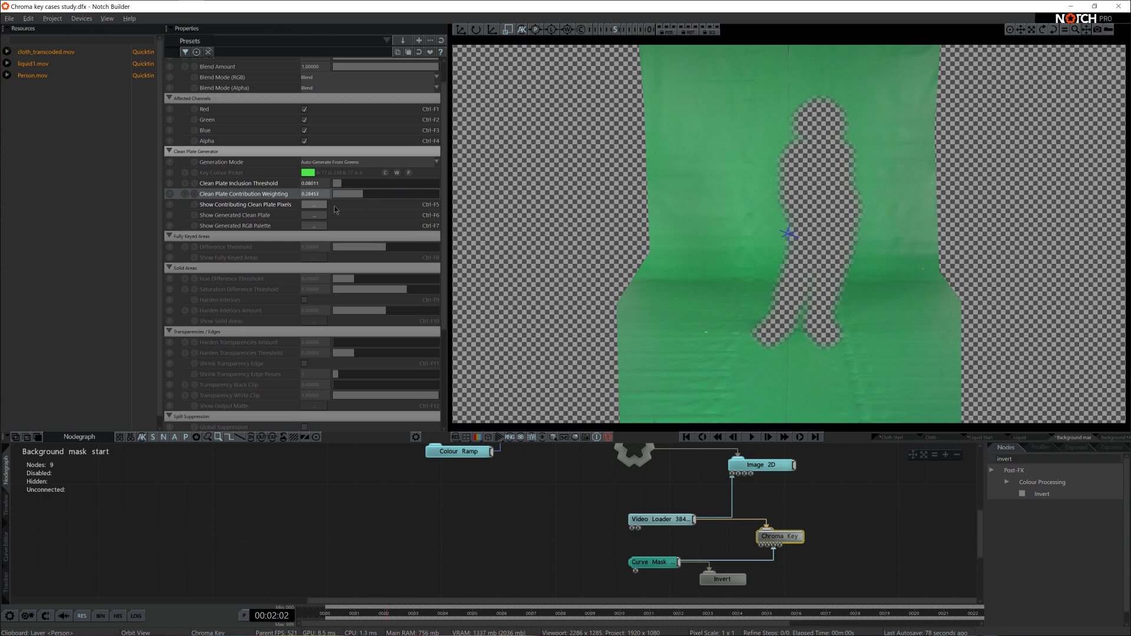
# Raise Clean Plate Inclusion Threshold to 0.25414 while viewing the generated clean plate
pyautogui.click(314, 215)
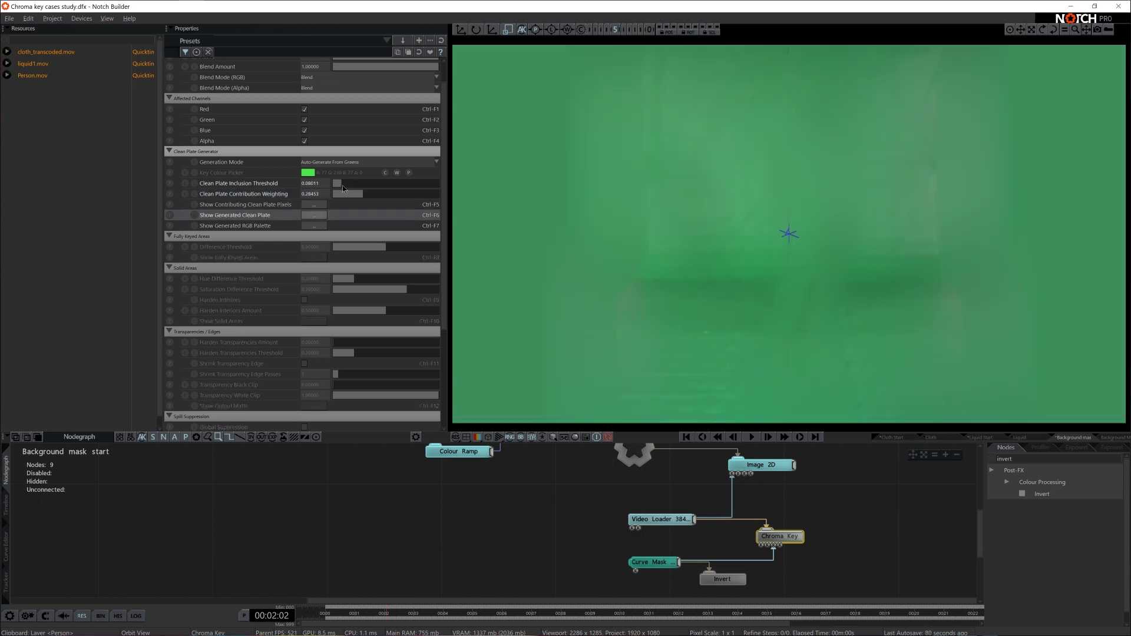
pyautogui.moveTo(342, 186)
pyautogui.mouseDown()
pyautogui.moveTo(364, 186)
pyautogui.moveTo(360, 197)
pyautogui.mouseUp()
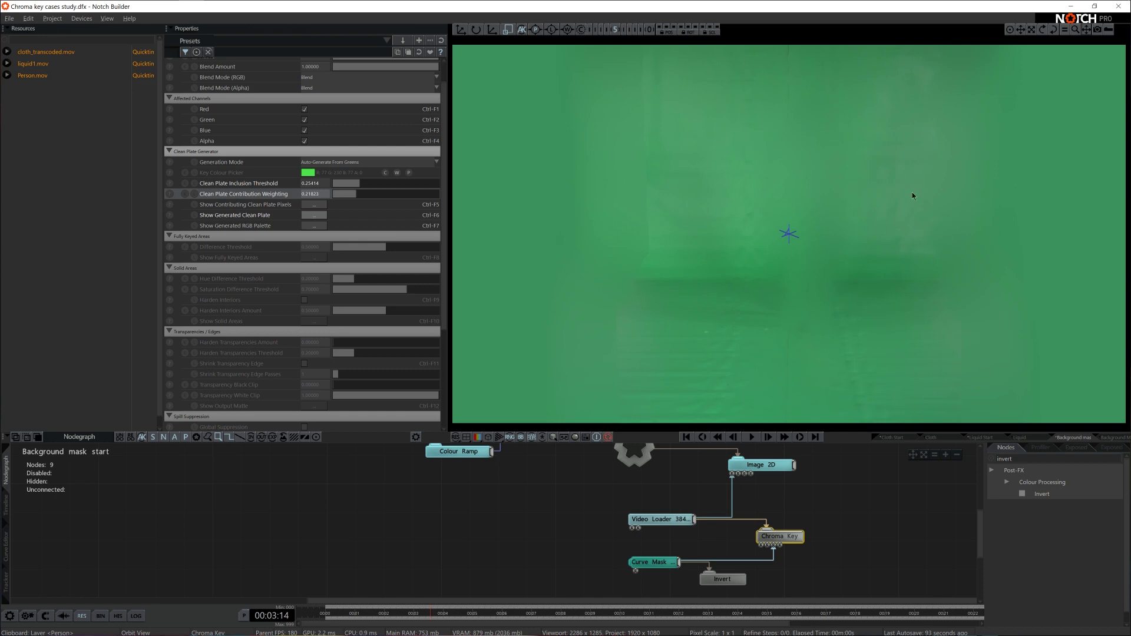
pyautogui.click(316, 216)
pyautogui.scroll(-5, 324, 221)
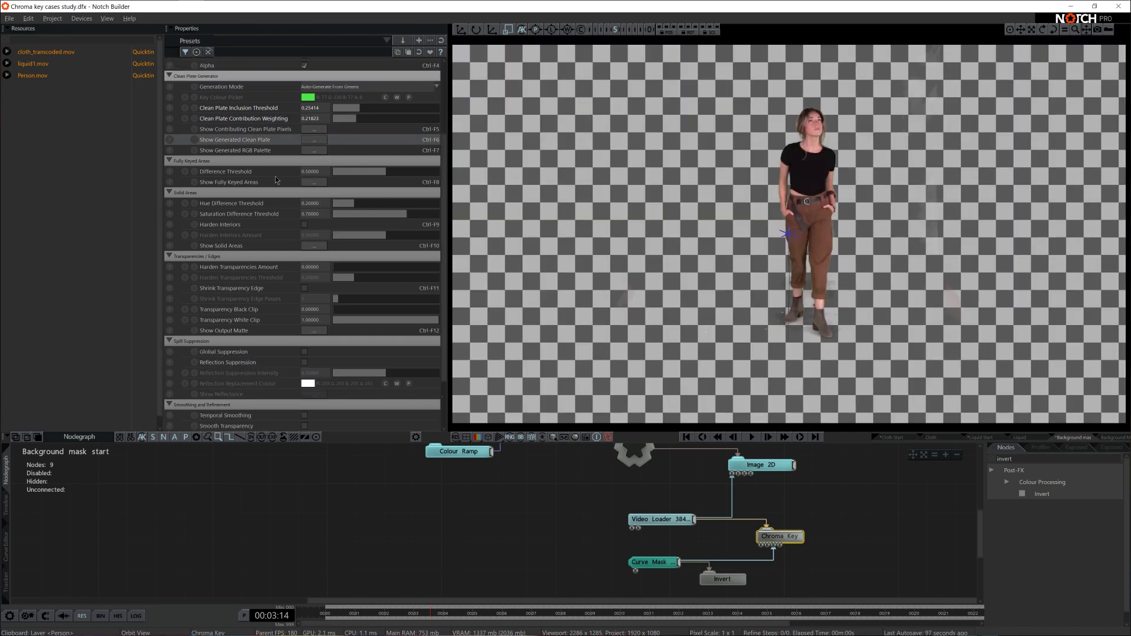
pyautogui.click(312, 182)
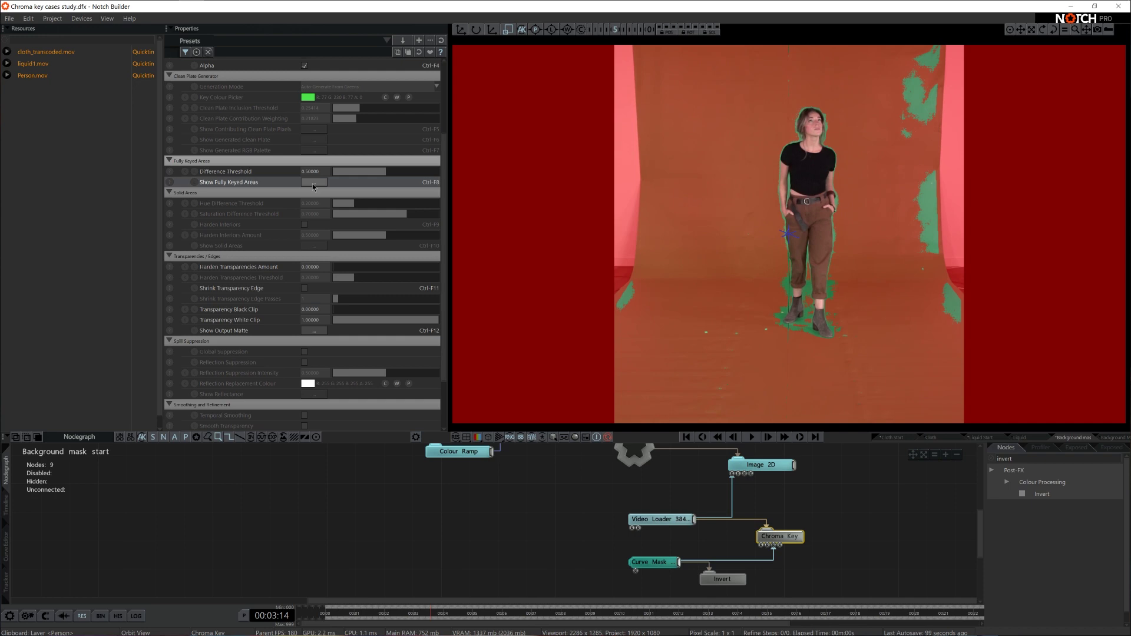
# Raise Difference Threshold to 0.97238 and slightly lower clean plate inclusion to clear specks
pyautogui.moveTo(359, 171); pyautogui.dragTo(423, 175)
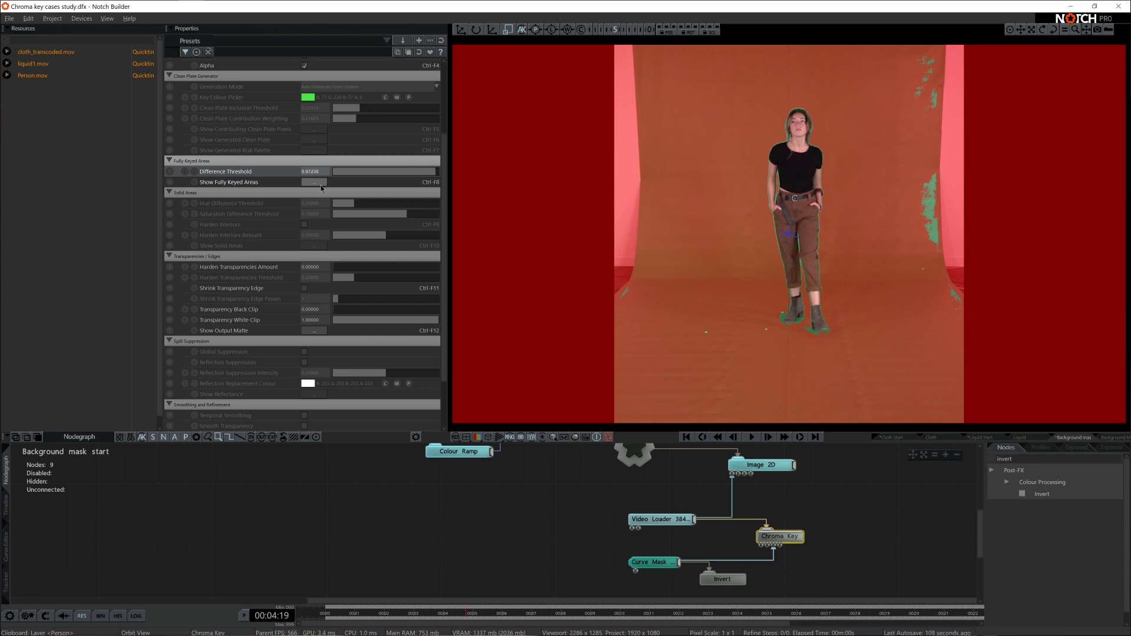
pyautogui.moveTo(357, 111); pyautogui.dragTo(355, 111)
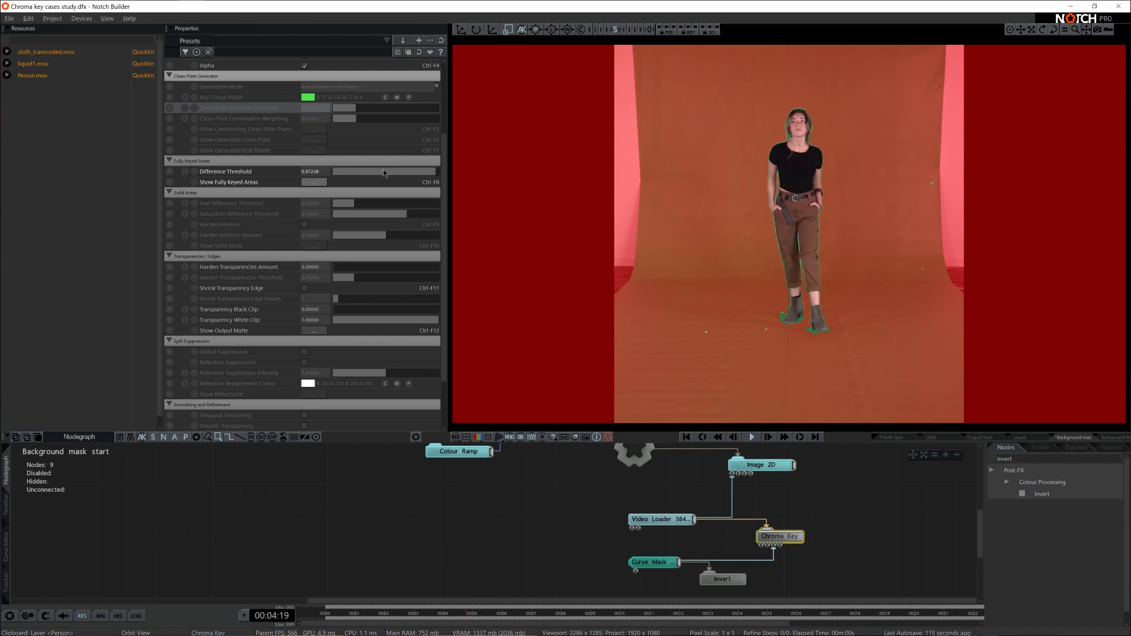
pyautogui.click(312, 182)
pyautogui.scroll(-1, 289, 218)
pyautogui.click(314, 226)
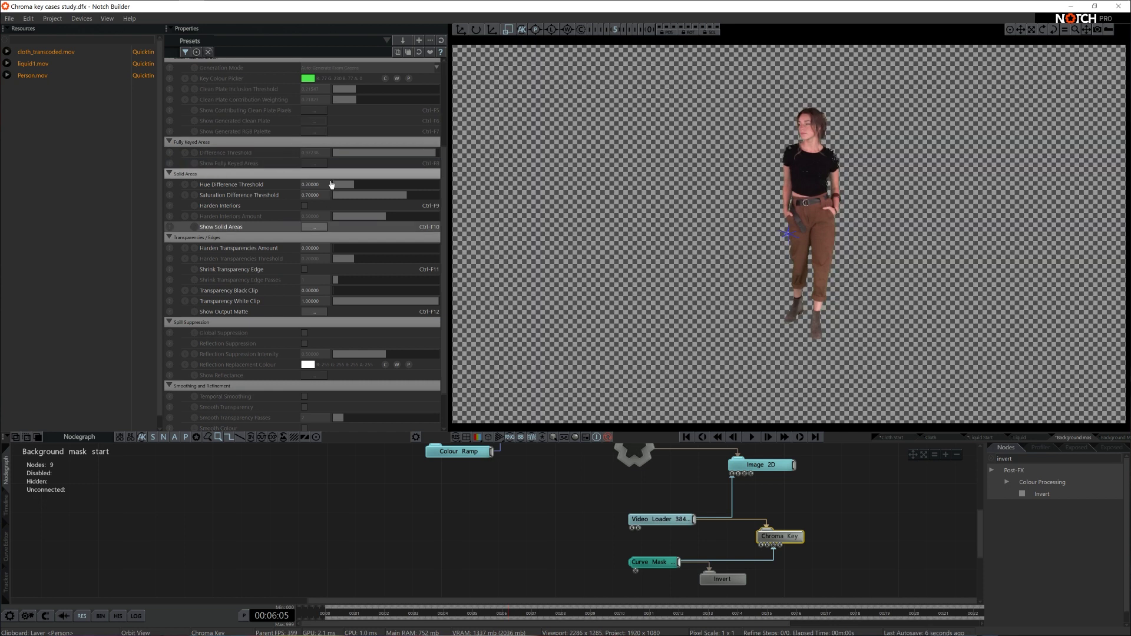
# Set Hue Difference 0.13812, Saturation Difference 0.70718 and Harden Transparencies Amount 0.16022
pyautogui.moveTo(351, 185); pyautogui.dragTo(409, 195)
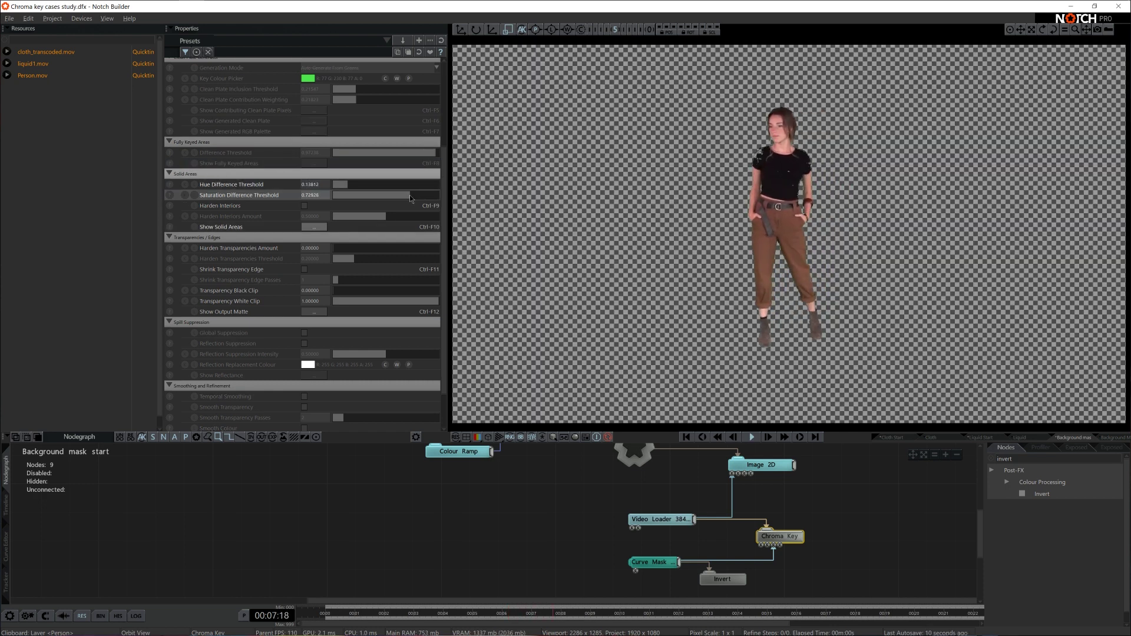
pyautogui.click(314, 227)
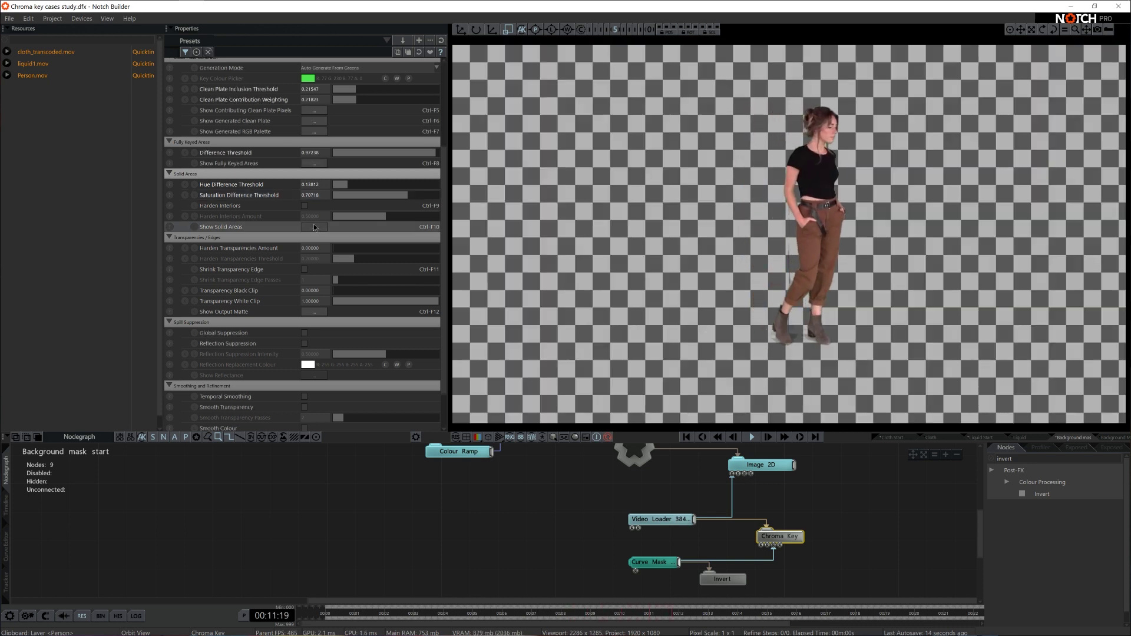
pyautogui.scroll(-3, 319, 224)
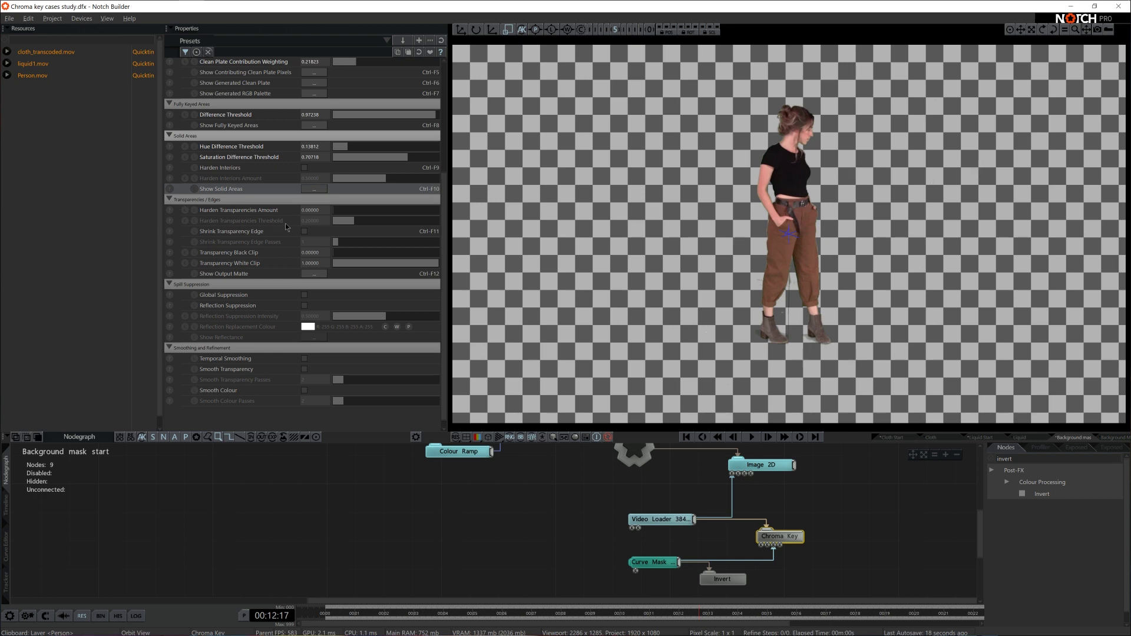
pyautogui.moveTo(336, 211); pyautogui.dragTo(352, 211)
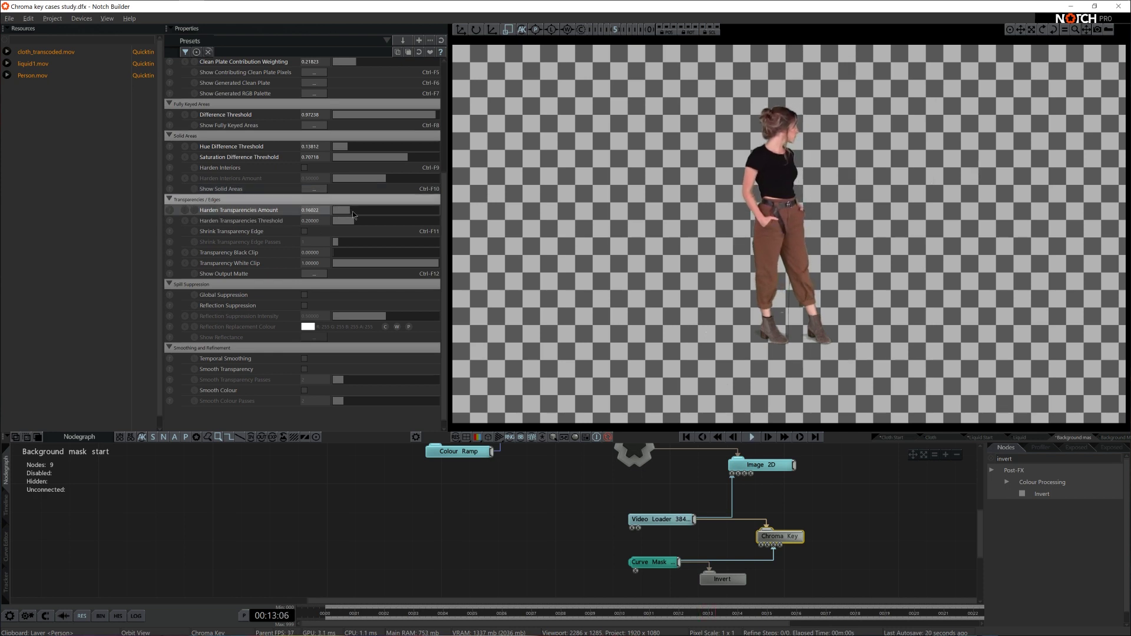
# Lower Harden Transparencies to 0.14575, enable Shrink Transparency Edge, and raise Transparency Black Clip to 0.09116
pyautogui.click(316, 273)
pyautogui.click(337, 209)
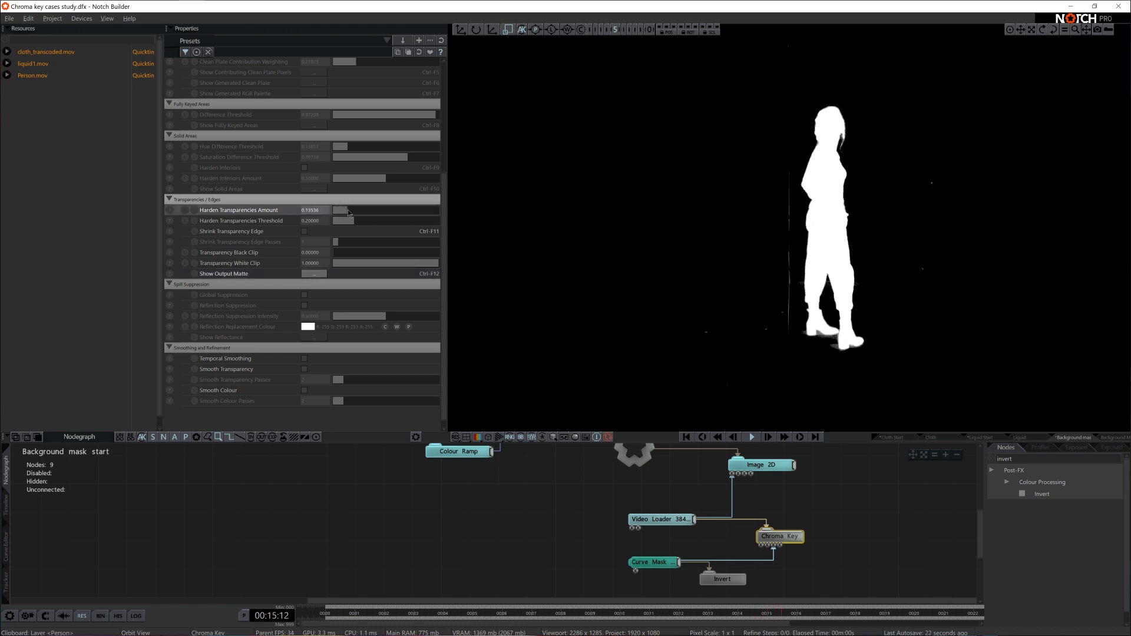
pyautogui.click(304, 231)
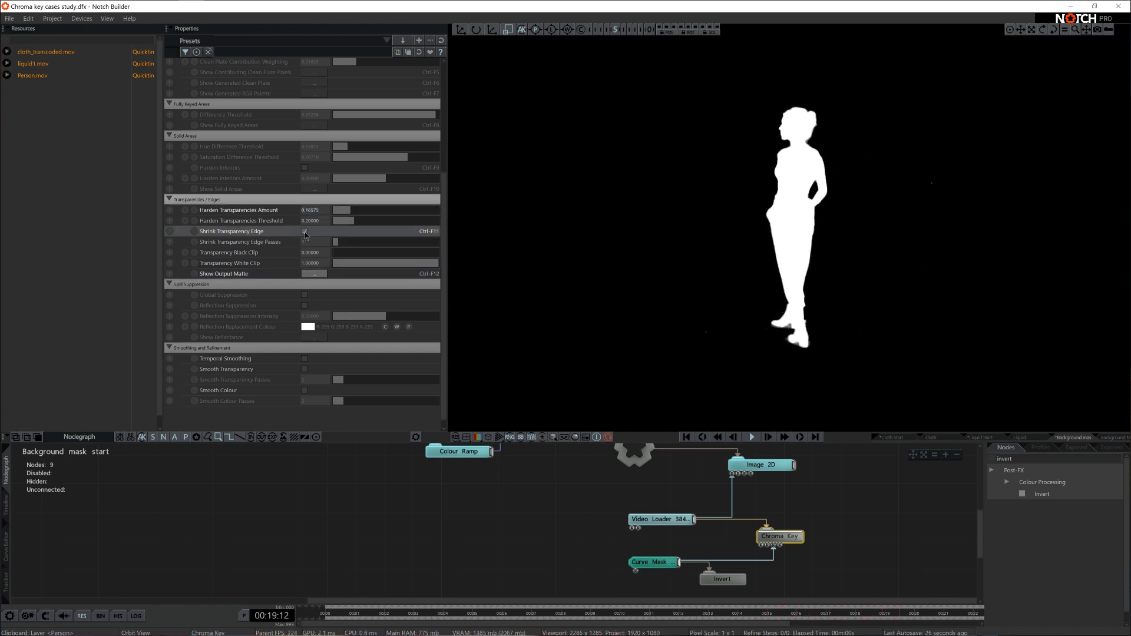
pyautogui.click(312, 276)
pyautogui.click(304, 231)
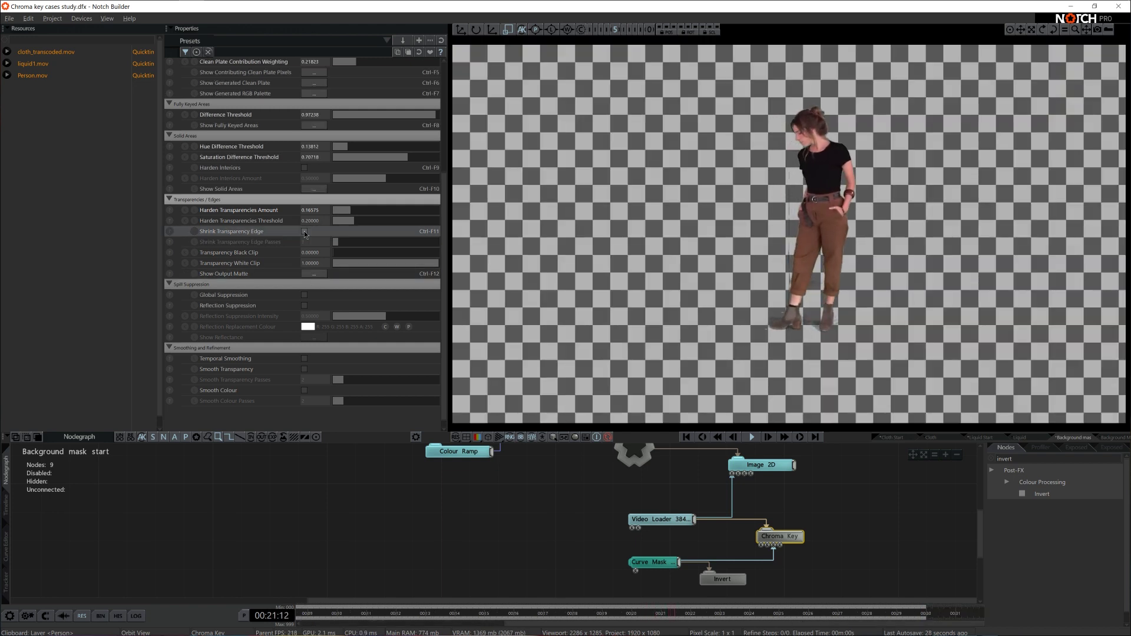
pyautogui.click(305, 231)
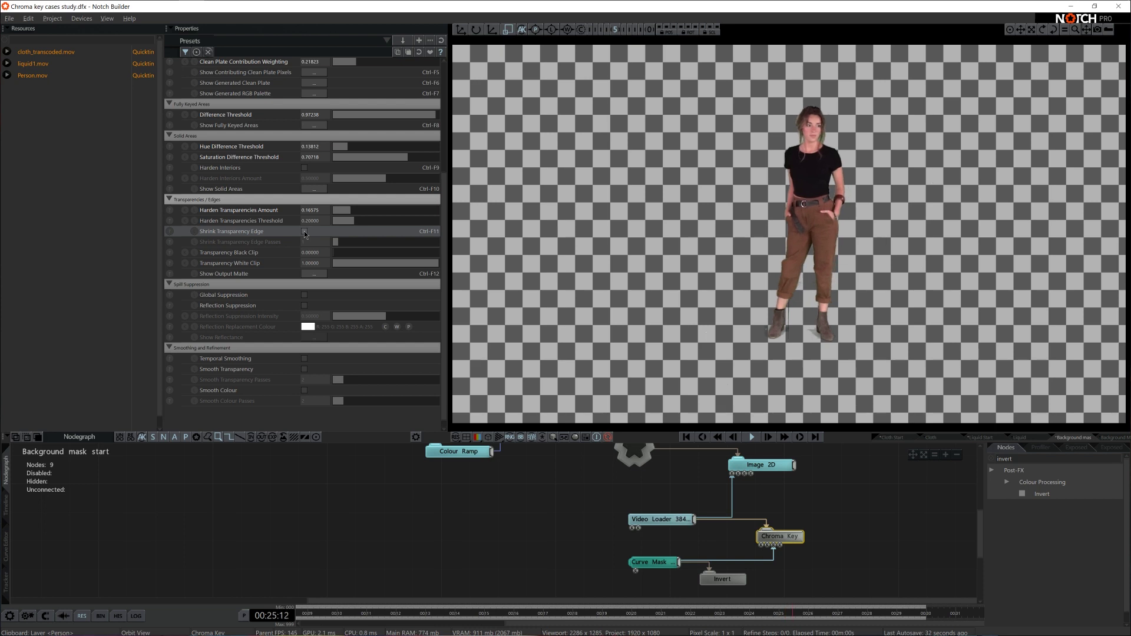
pyautogui.click(304, 232)
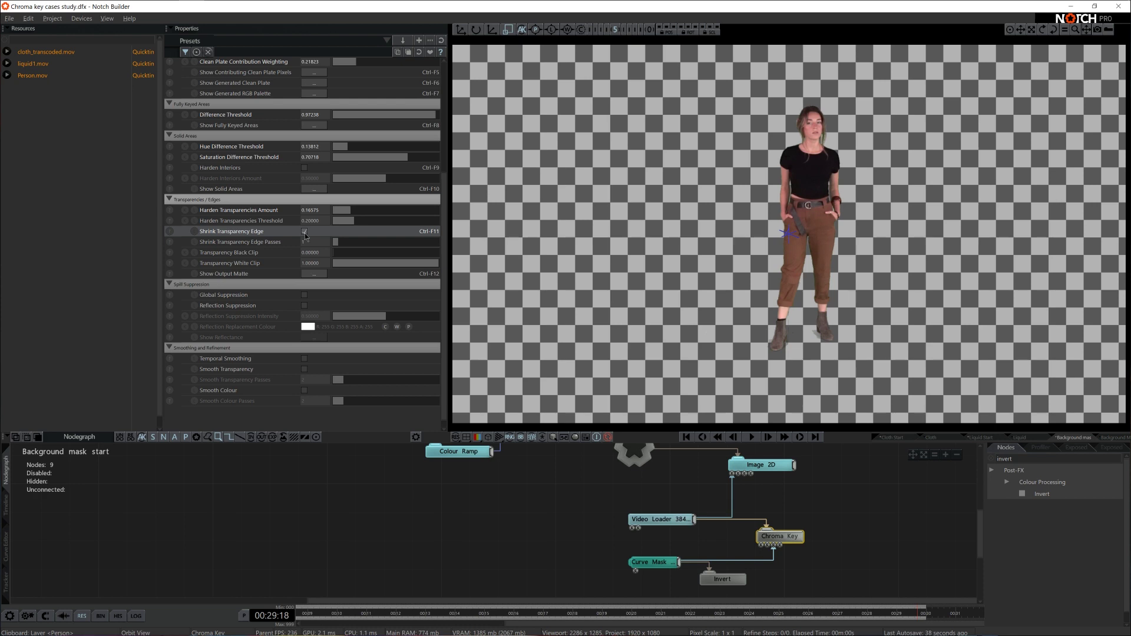
pyautogui.moveTo(334, 252); pyautogui.dragTo(330, 257)
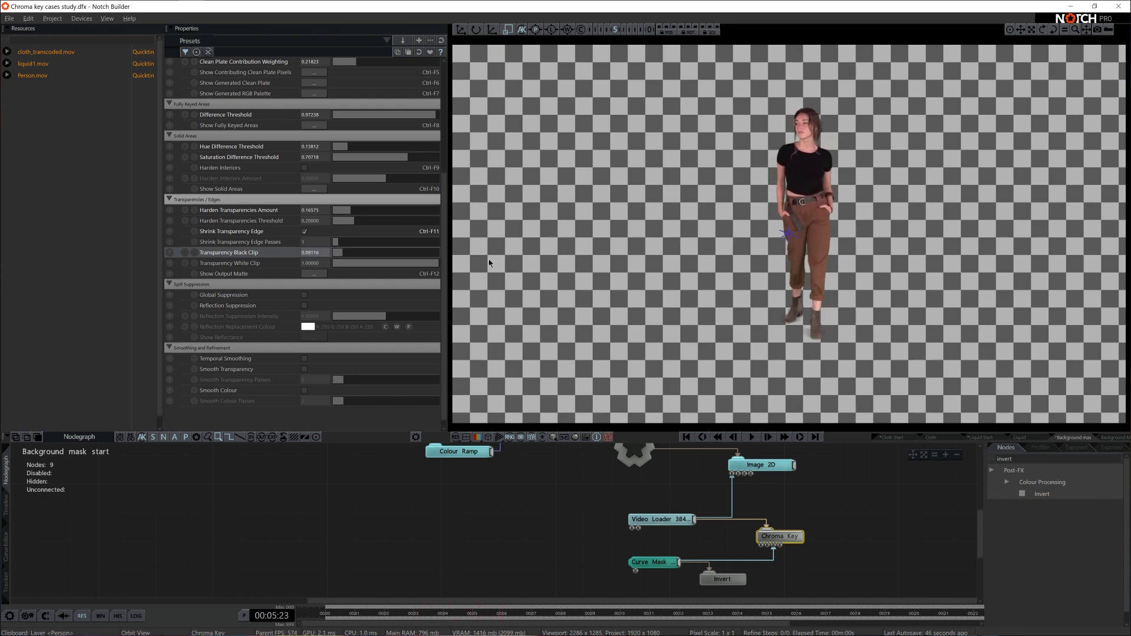
pyautogui.scroll(-1, 289, 255)
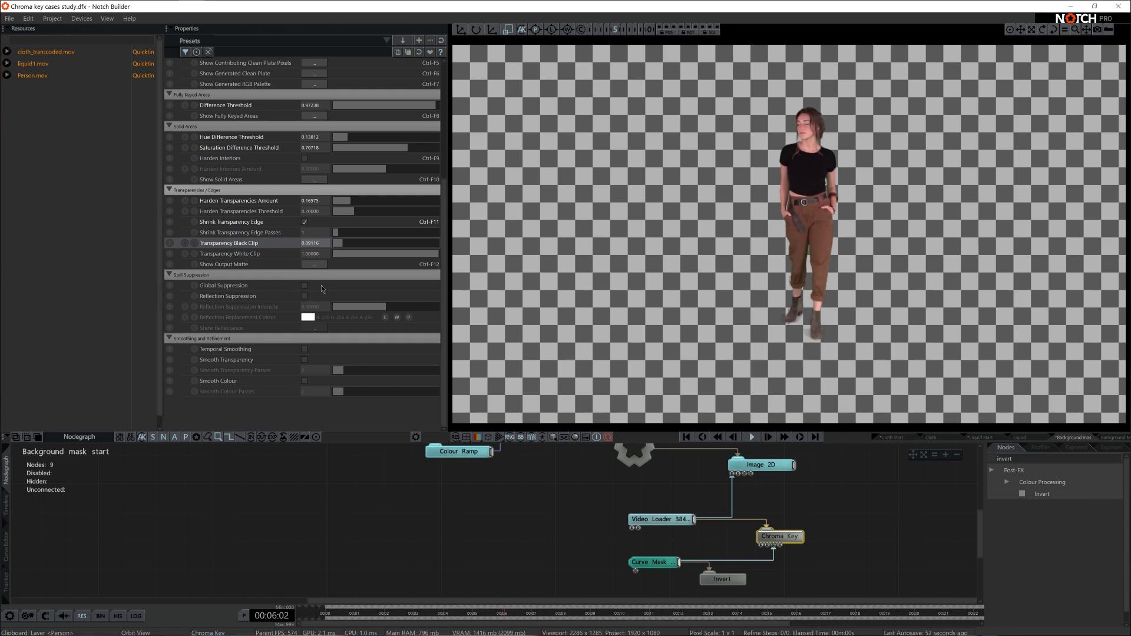
# Enable Global Suppression, Temporal Smoothing, Smooth Transparency and Smooth Colour on the woman's Chroma Key
pyautogui.click(304, 285)
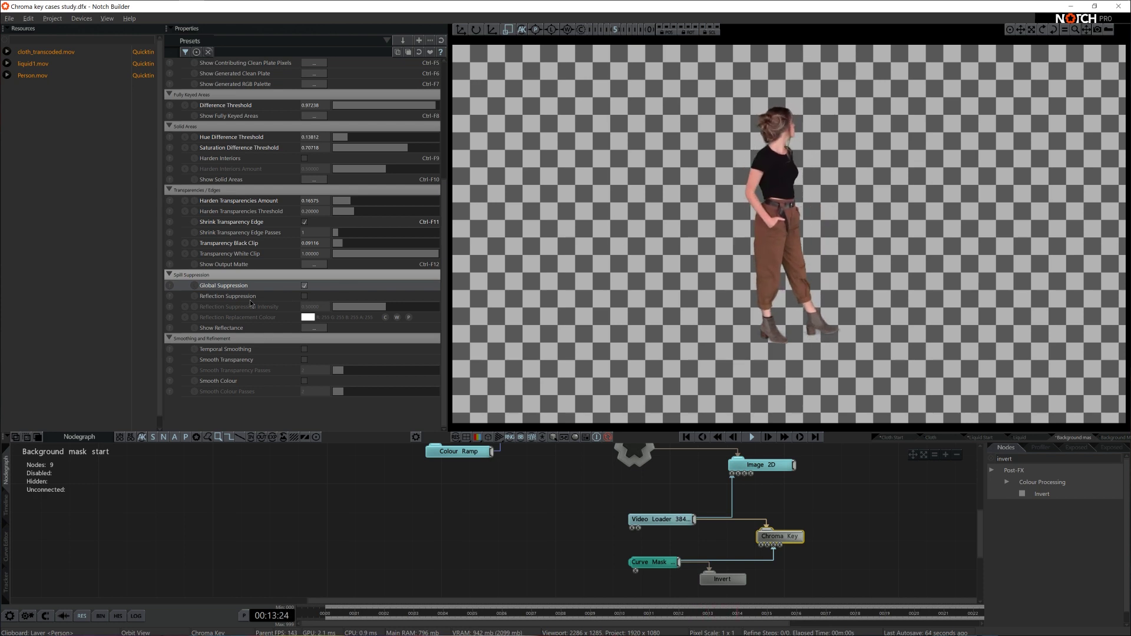
pyautogui.click(321, 328)
pyautogui.click(321, 325)
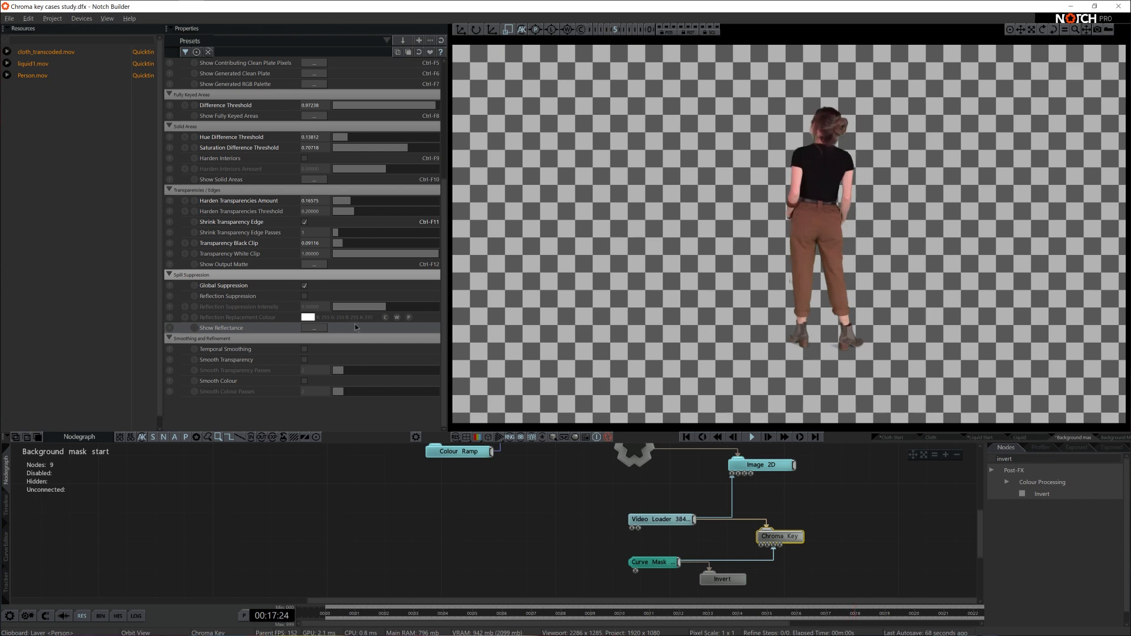
pyautogui.click(304, 350)
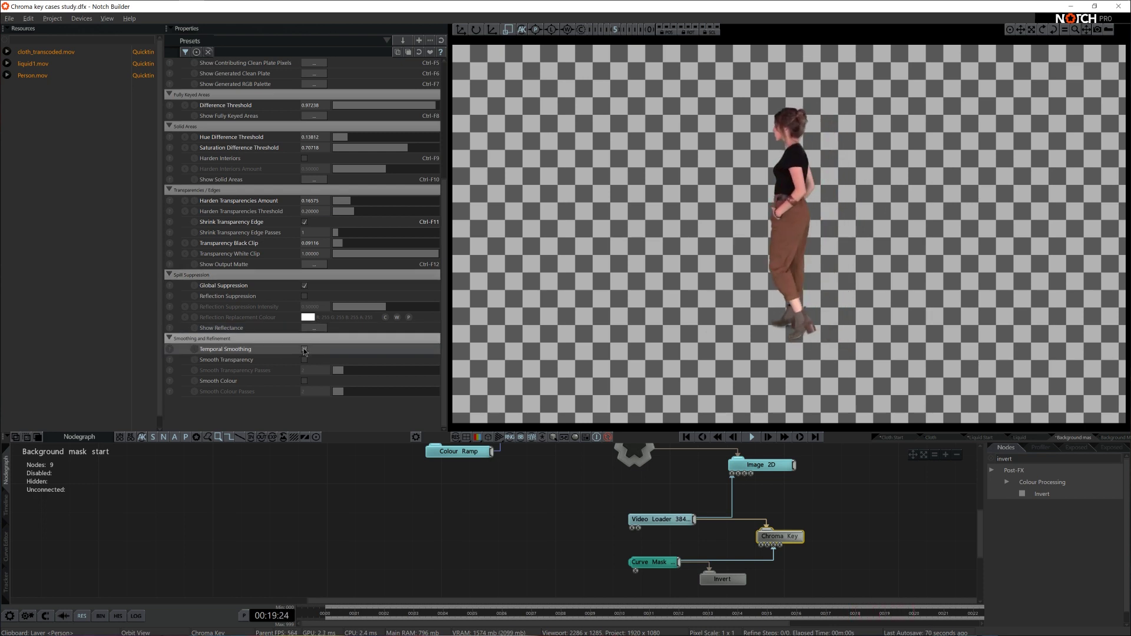
pyautogui.click(304, 359)
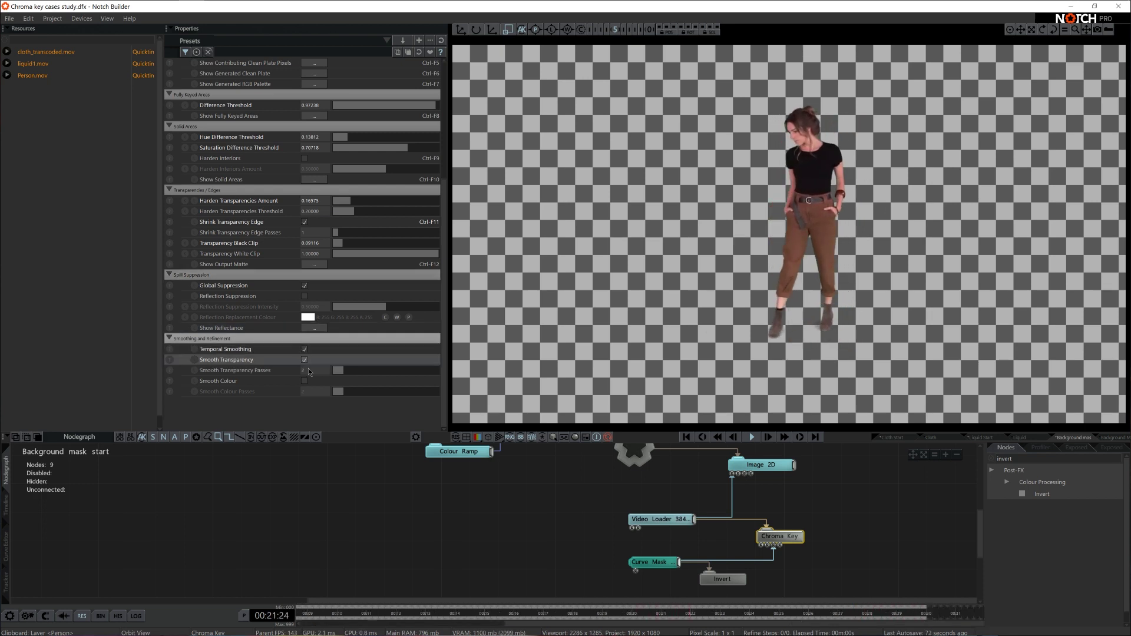
pyautogui.click(306, 381)
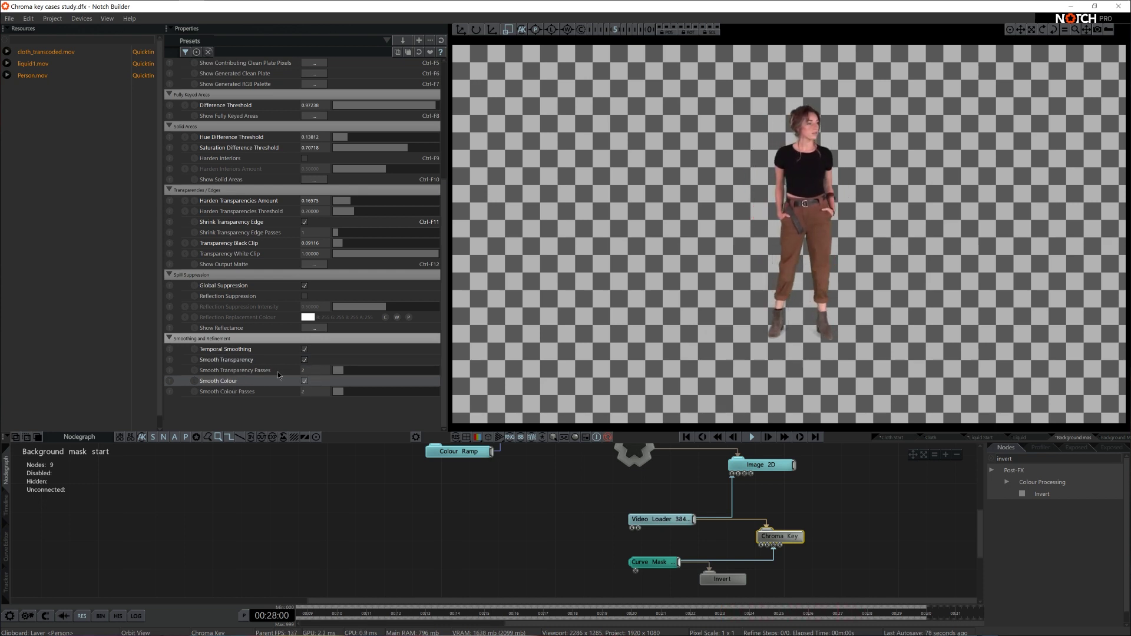
# Set both the transparency and colour smoothing Passes to 15
pyautogui.doubleClick(321, 371)
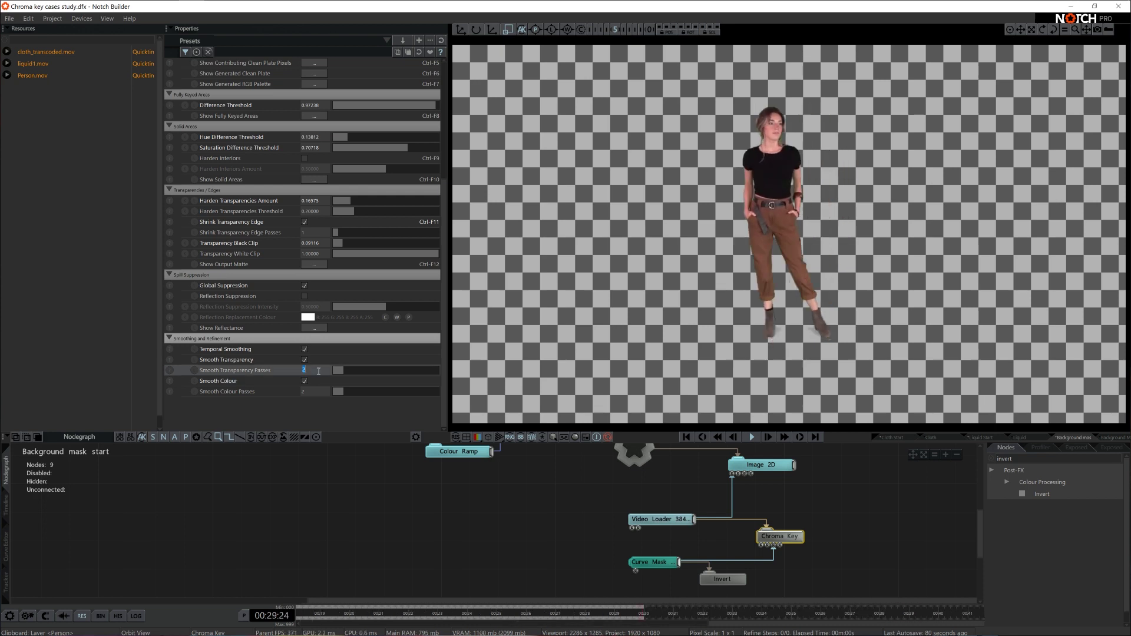
pyautogui.write('15')
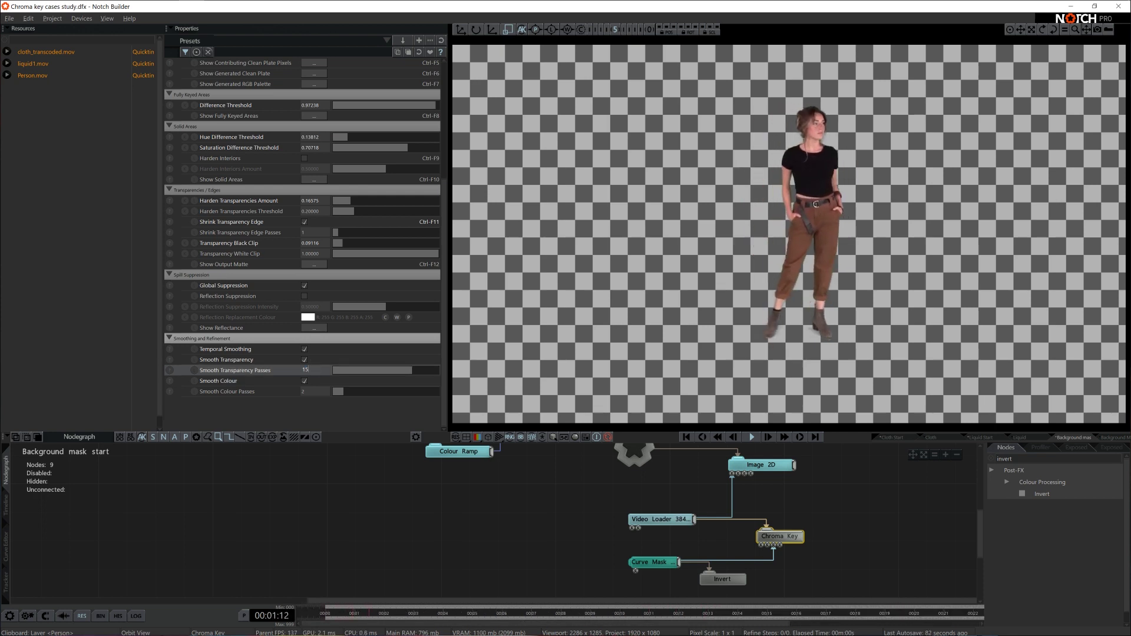
pyautogui.doubleClick(315, 391)
pyautogui.write('15')
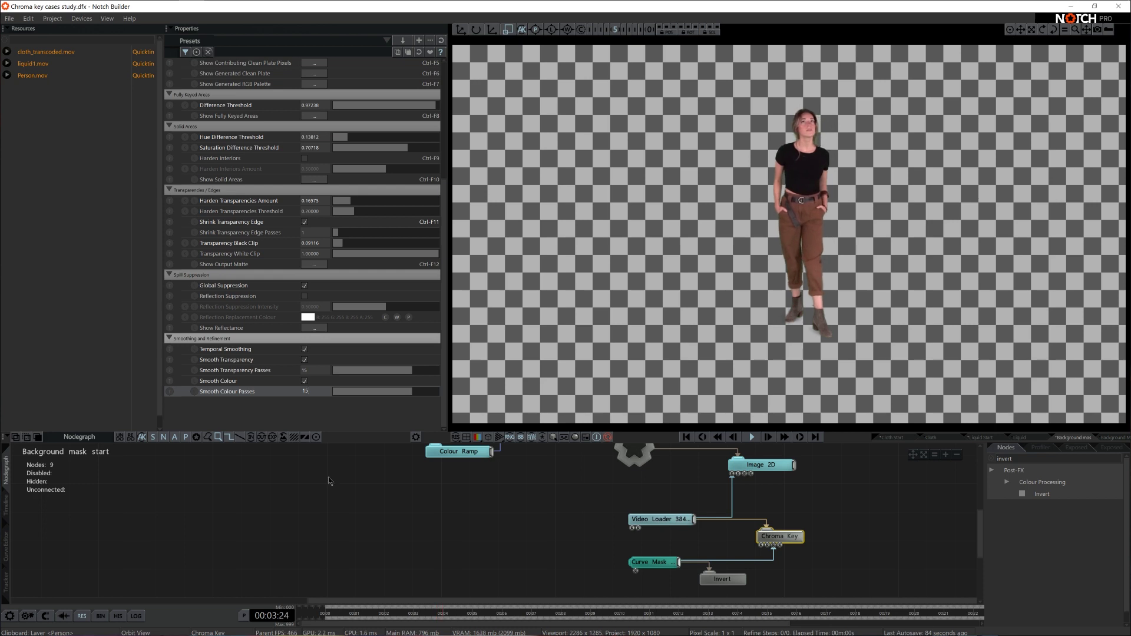
pyautogui.click(419, 521)
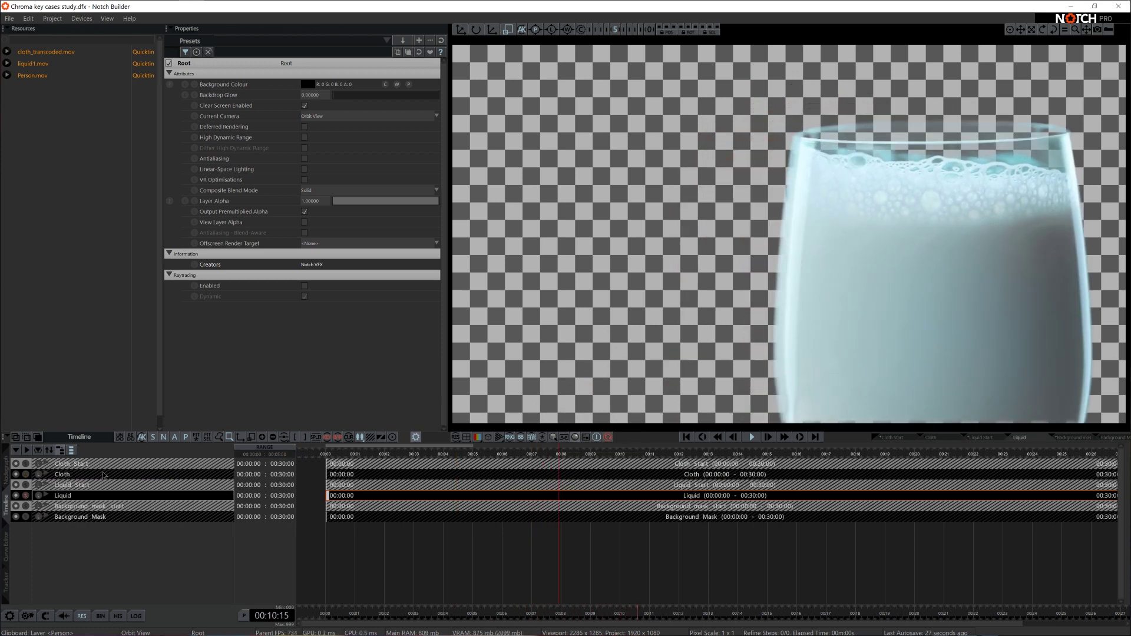
# Solo the Background Mask layer, then the Cloth layer, to preview each key alone
pyautogui.click(25, 517)
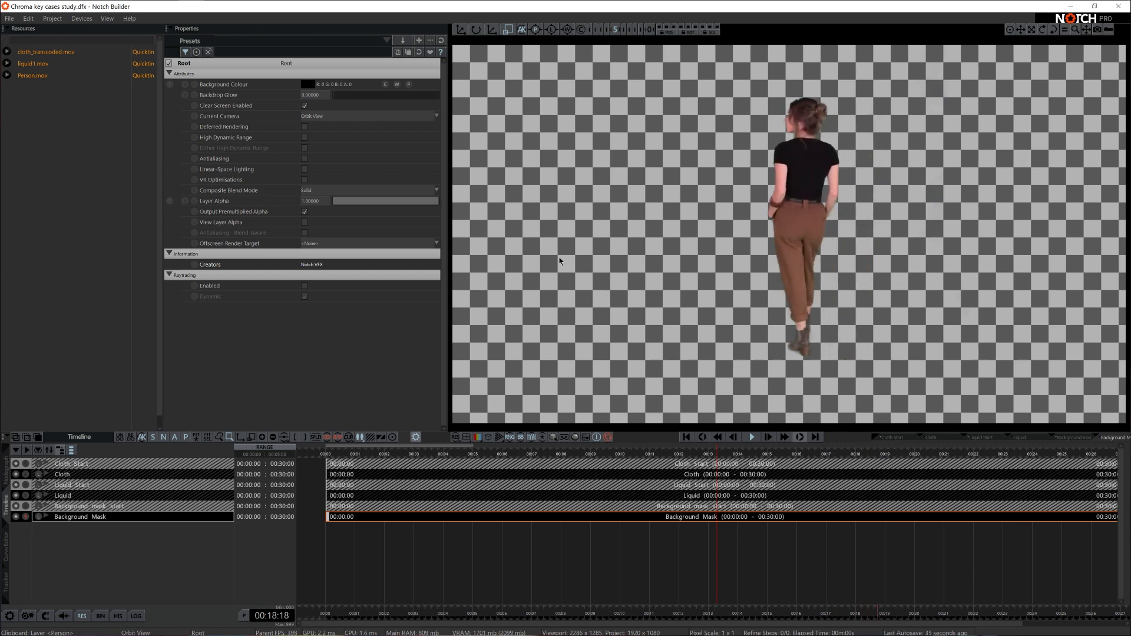
pyautogui.click(26, 474)
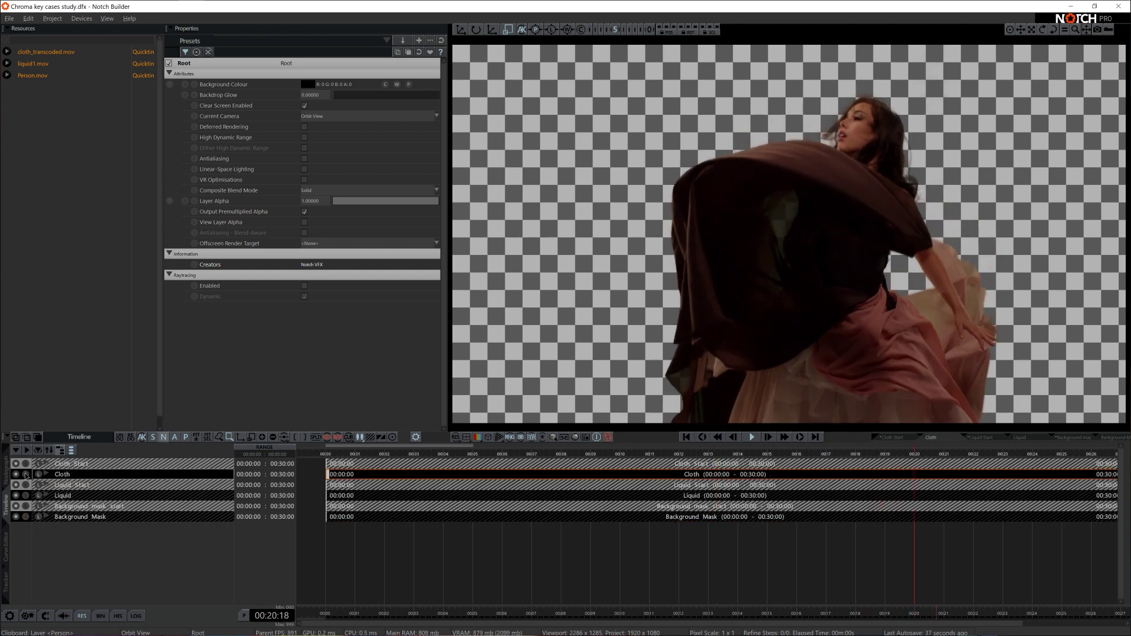